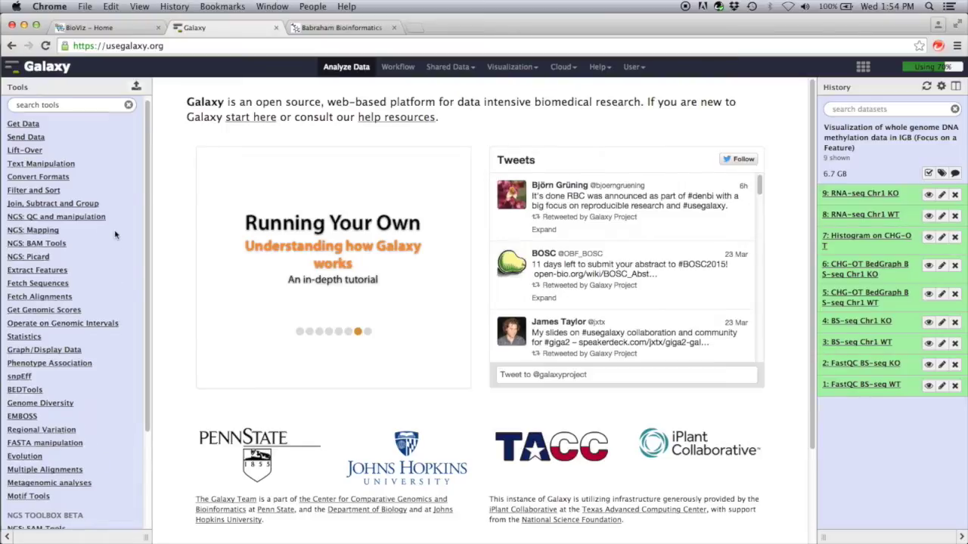
Step: View the FastQC report for '1: FastQC BS-seq WT' from the History panel
{"action": "scroll", "coordinate": [113, 226], "scroll_direction": "up", "scroll_amount": 3}
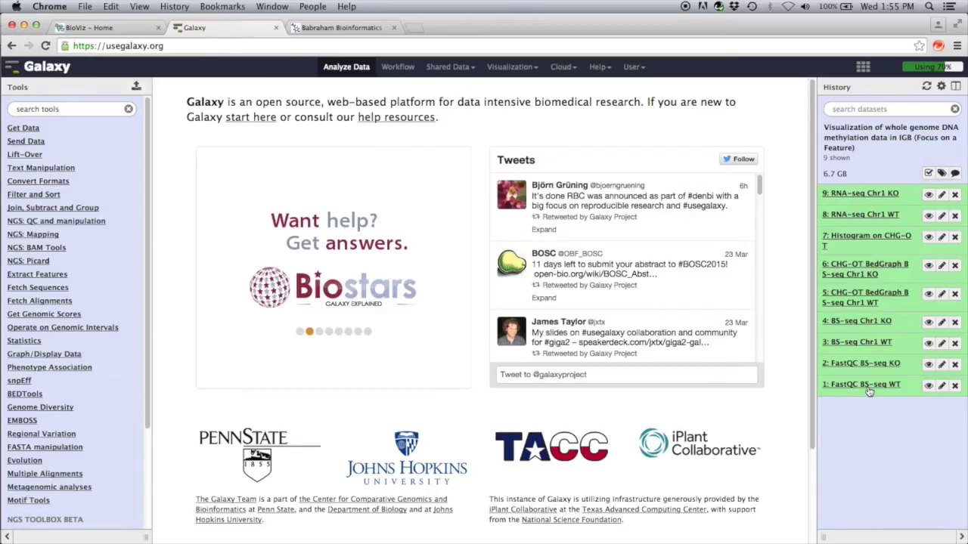
{"action": "left_click", "coordinate": [929, 386]}
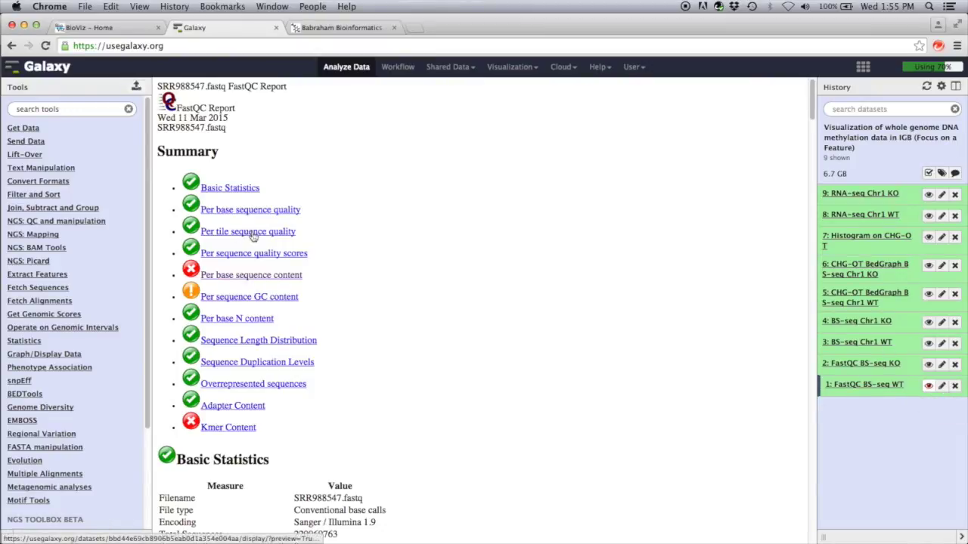
Step: Check the Per base sequence content chart, then display '3: BS-seq Chr1 WT' in IGB
{"action": "left_click", "coordinate": [263, 282]}
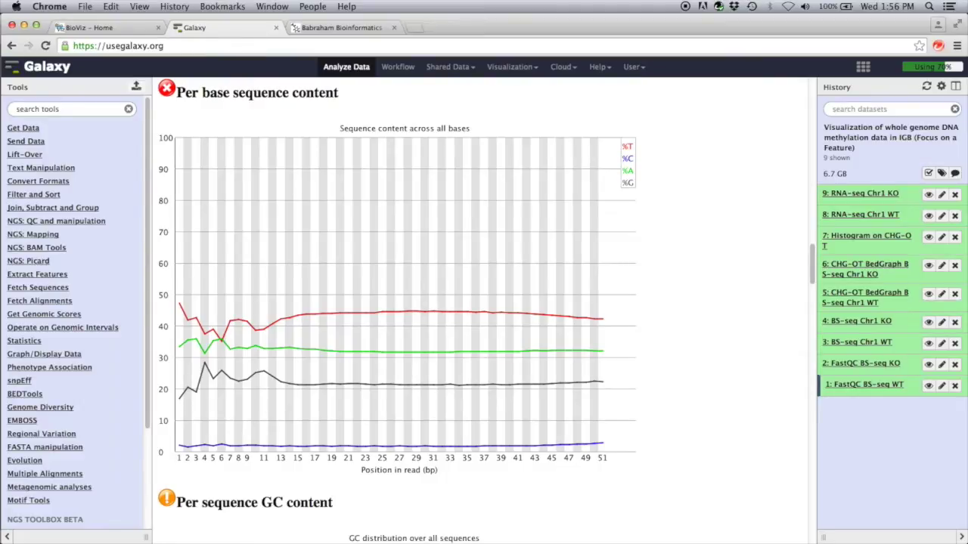
{"action": "left_click", "coordinate": [874, 343]}
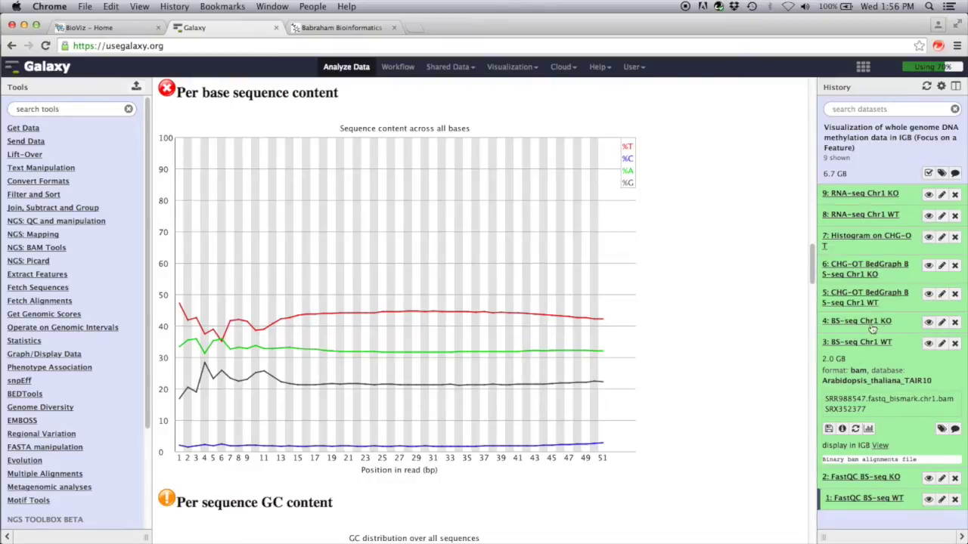
{"action": "left_click", "coordinate": [880, 447]}
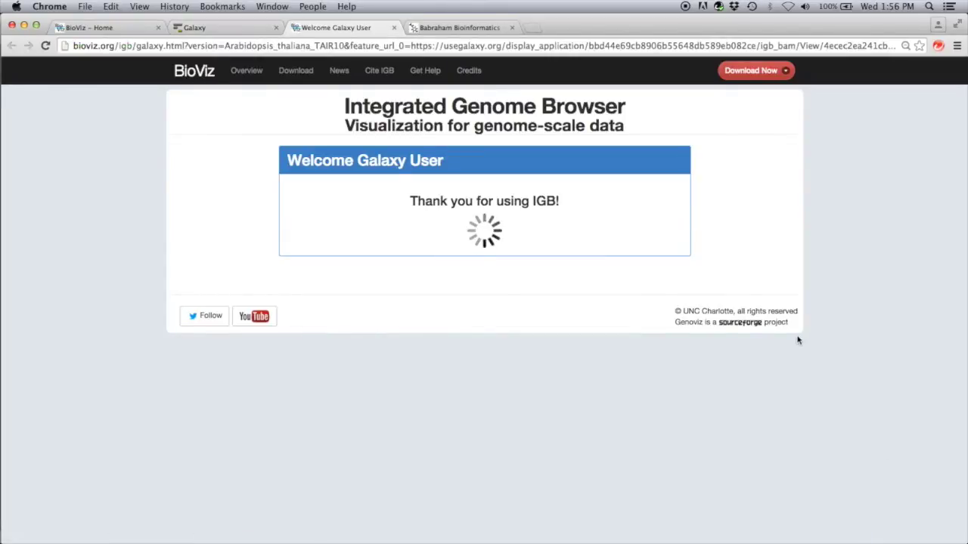
Step: In IGB, trust the certificate, dismiss the message, and merge TAIR10 mRNA strands into one track
{"action": "key", "text": "ctrl+Up"}
{"action": "left_click", "coordinate": [631, 221]}
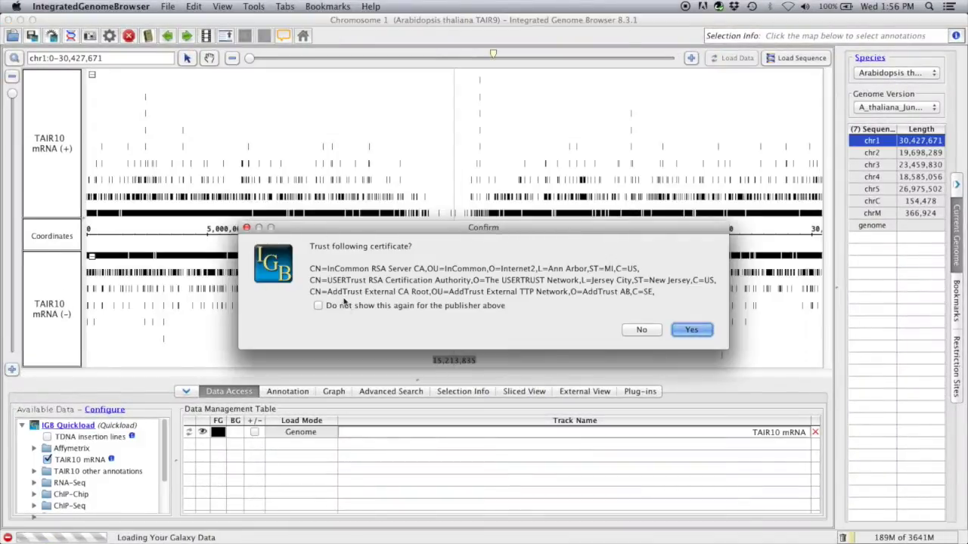
{"action": "left_click", "coordinate": [318, 306]}
{"action": "left_click", "coordinate": [692, 329]}
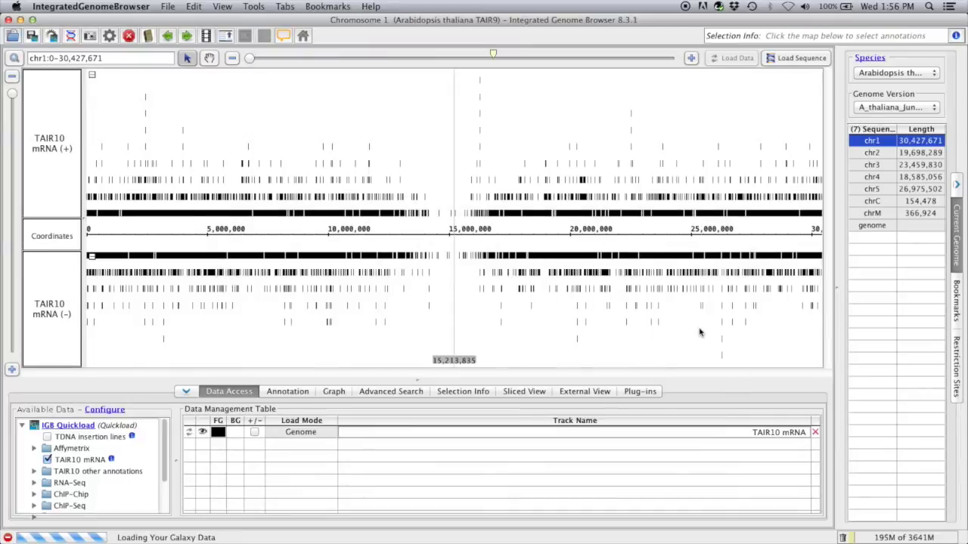
{"action": "left_click", "coordinate": [426, 276]}
{"action": "left_click", "coordinate": [583, 308]}
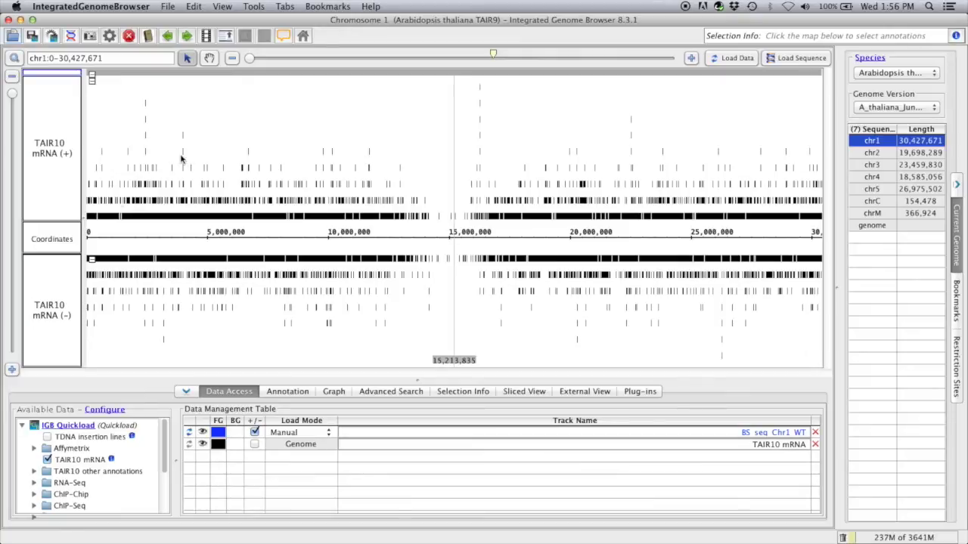
{"action": "left_click", "coordinate": [63, 178]}
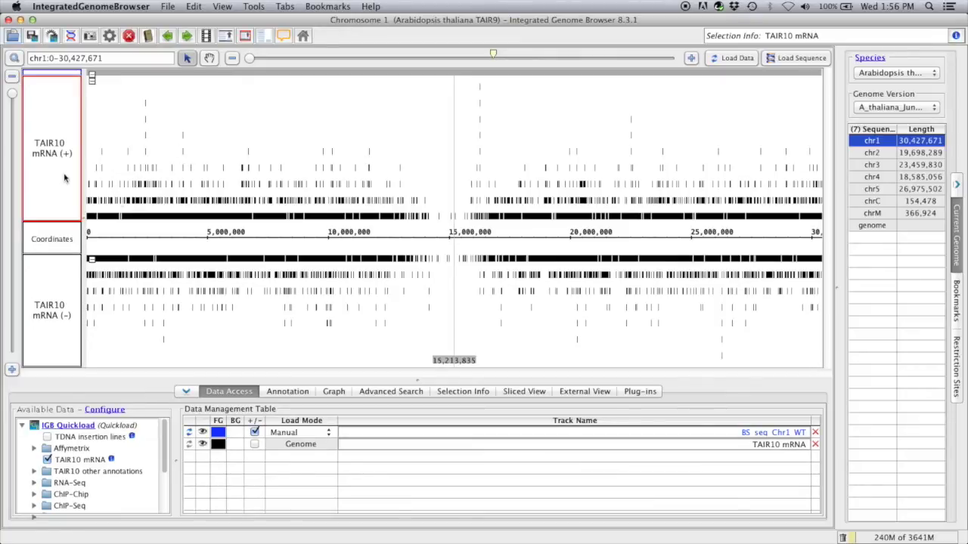
{"action": "left_click", "coordinate": [254, 445]}
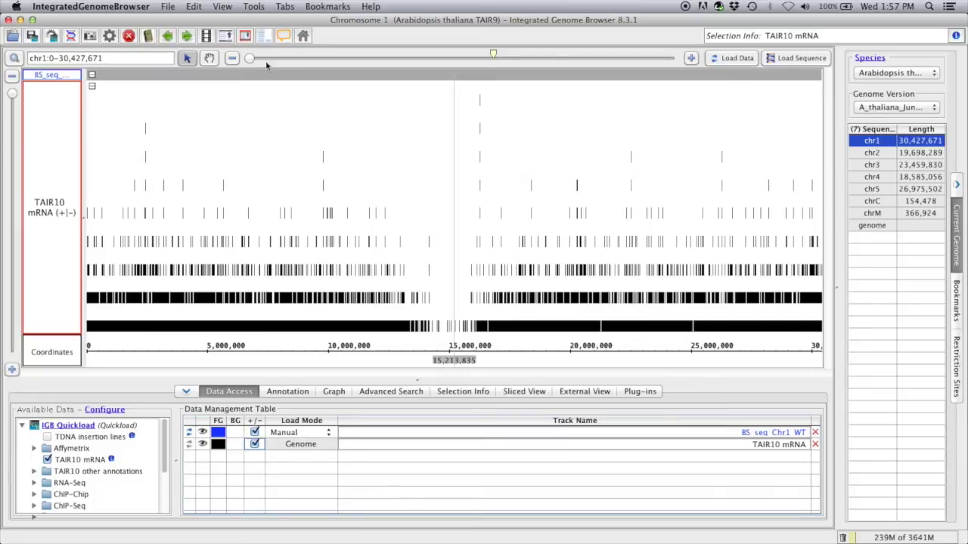
{"action": "left_click_drag", "start_coordinate": [250, 59], "coordinate": [270, 61]}
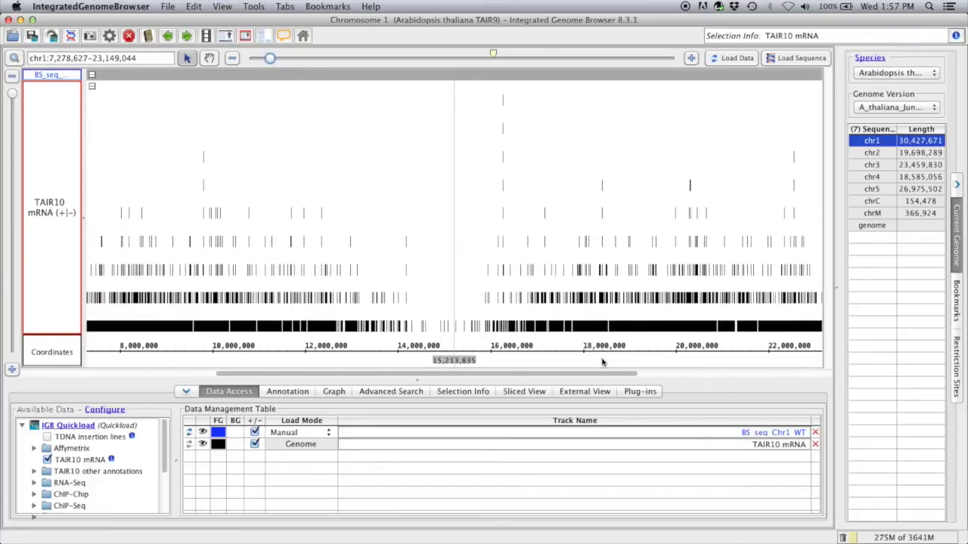
{"action": "left_click_drag", "start_coordinate": [558, 354], "coordinate": [595, 354]}
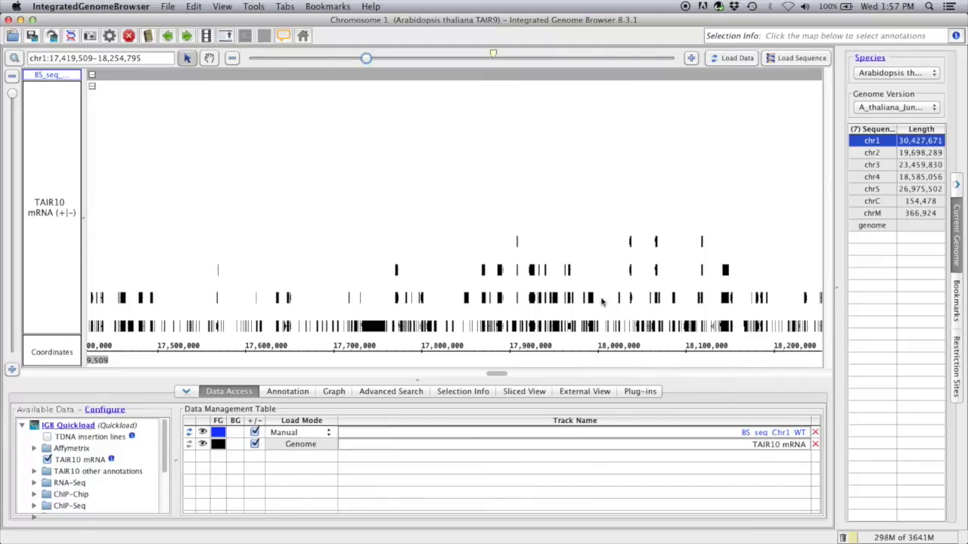
{"action": "double_click", "coordinate": [499, 328]}
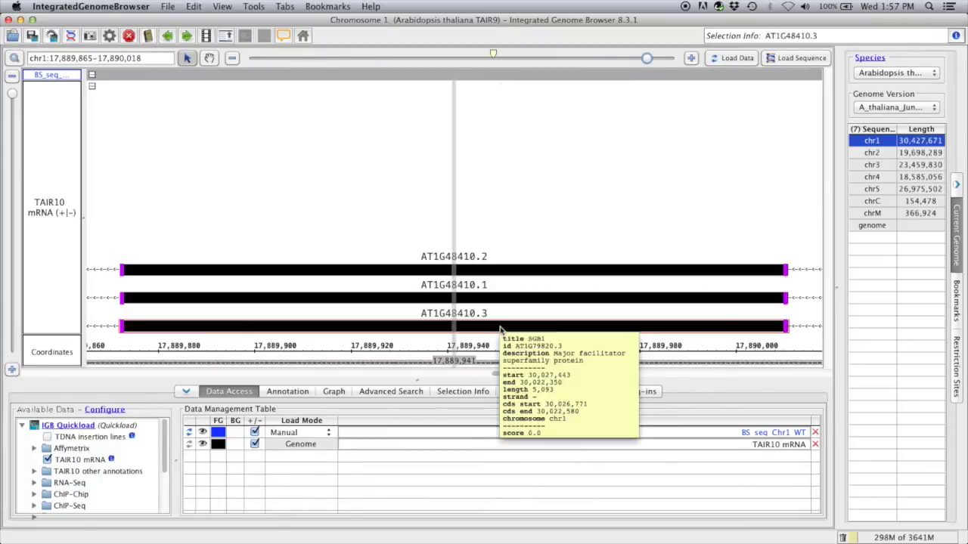
{"action": "double_click", "coordinate": [469, 260]}
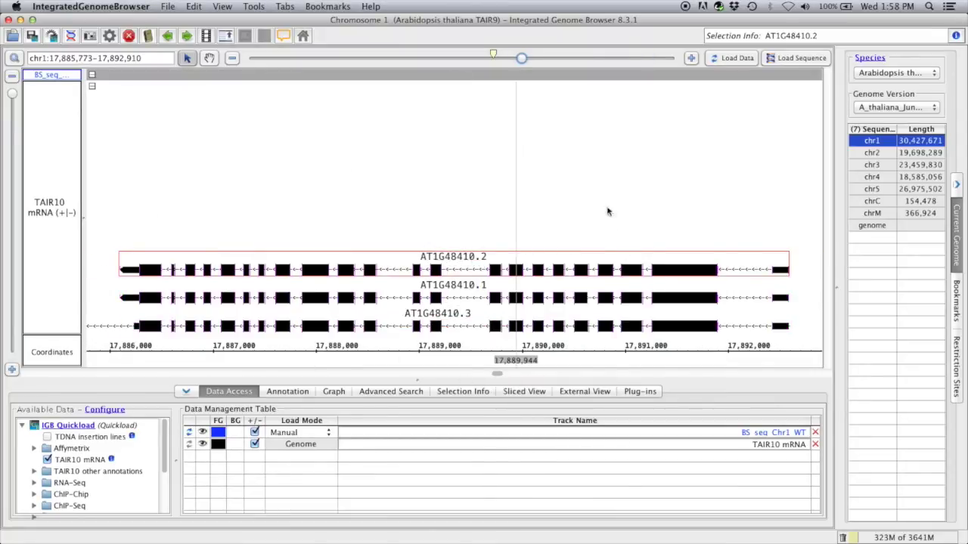
{"action": "left_click_drag", "start_coordinate": [521, 61], "coordinate": [250, 59]}
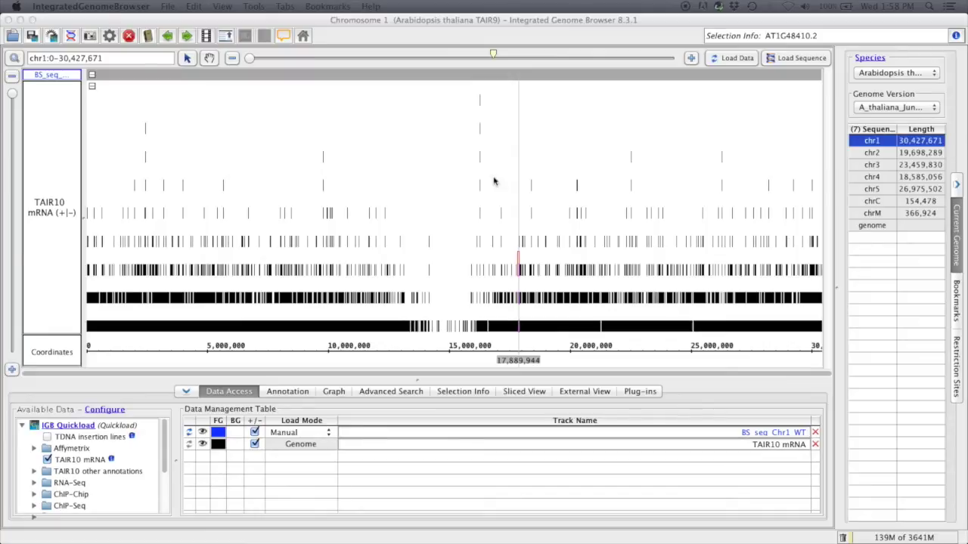
{"action": "left_click", "coordinate": [139, 60]}
Step: Go to chr1:18,340,887-18,344,377, optimize TAIR10 mRNA stack height, and load the BS-seq reads
{"action": "type", "text": "chr1:18,340,887-18,344,37"}
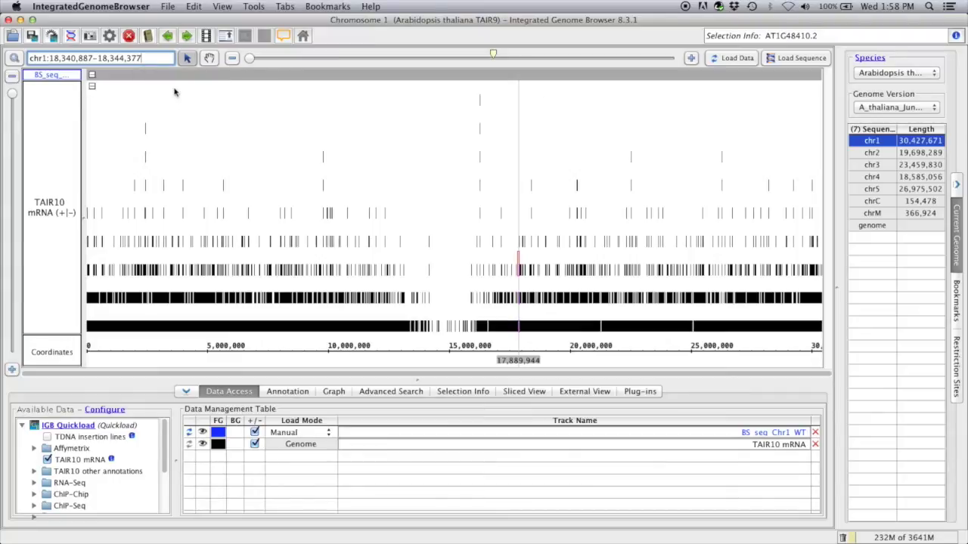
{"action": "key", "text": "Return"}
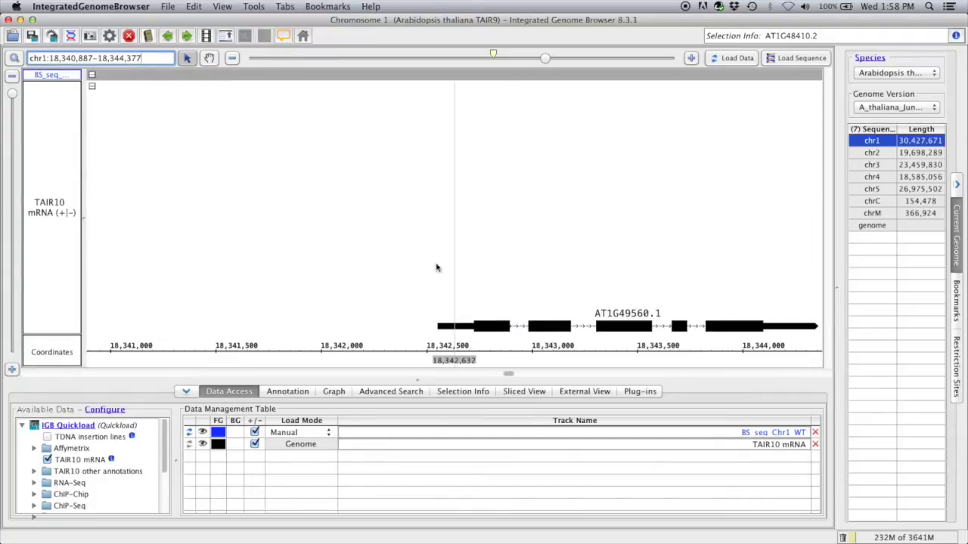
{"action": "mouse_move", "coordinate": [454, 310]}
{"action": "right_click", "coordinate": [57, 184]}
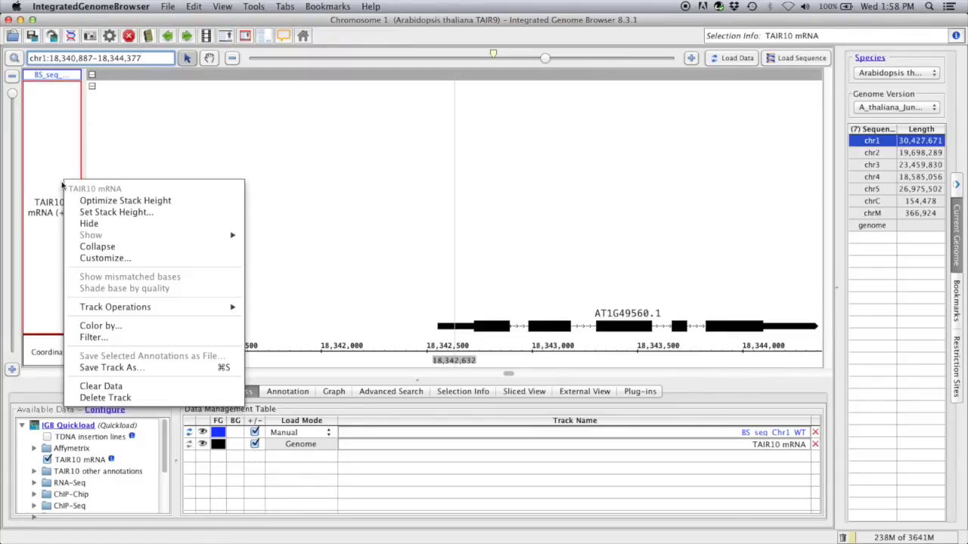
{"action": "left_click", "coordinate": [102, 201]}
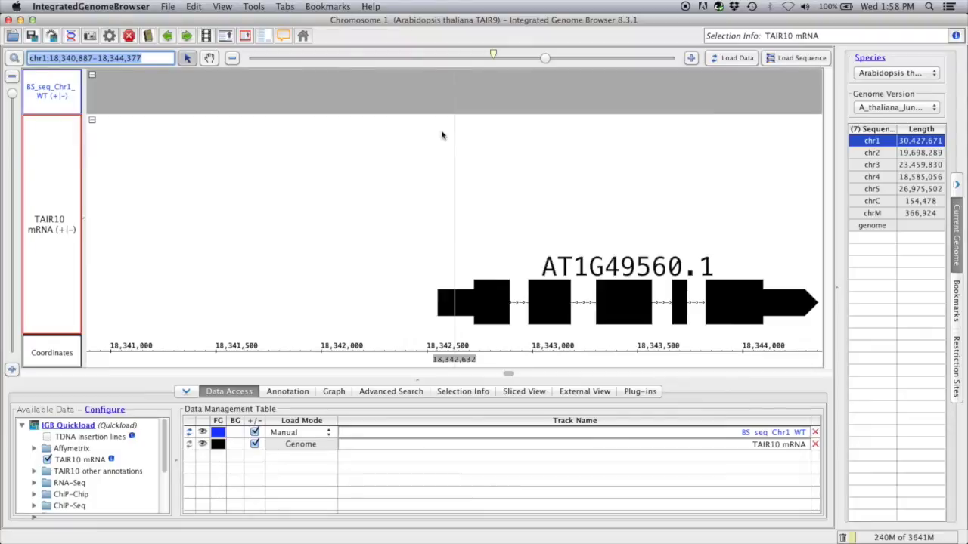
{"action": "left_click", "coordinate": [727, 61]}
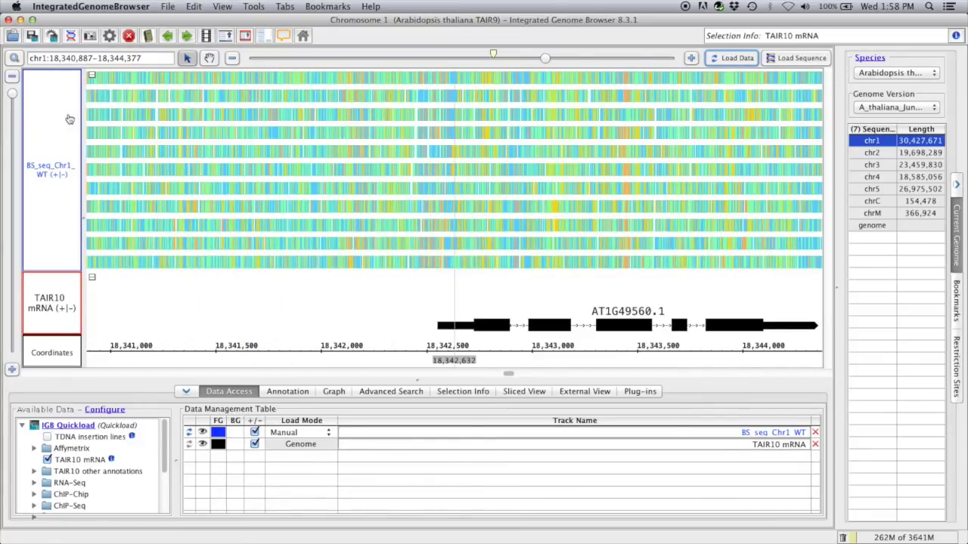
Step: Optimize the BS_seq_Chr1_WT track's stack height and inspect individual read details
{"action": "right_click", "coordinate": [51, 192]}
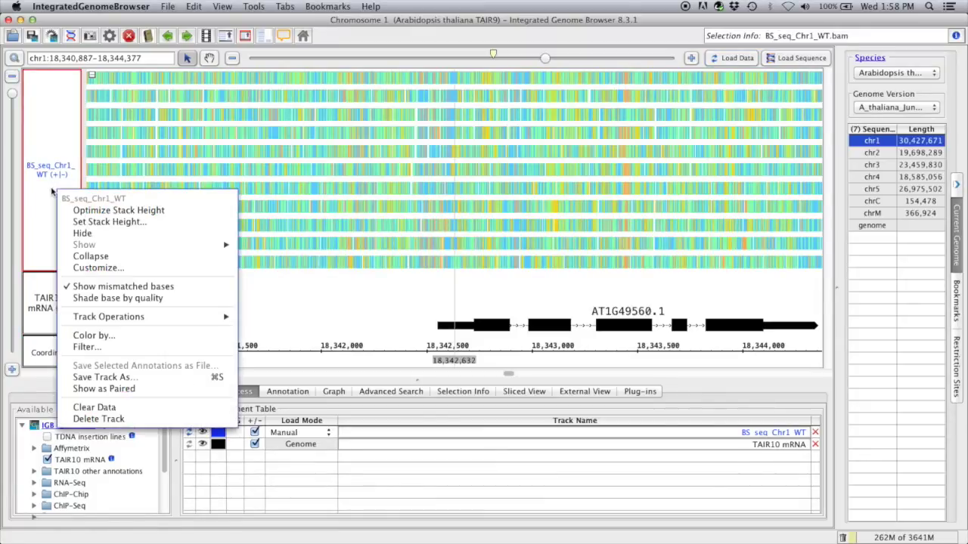
{"action": "left_click", "coordinate": [96, 213]}
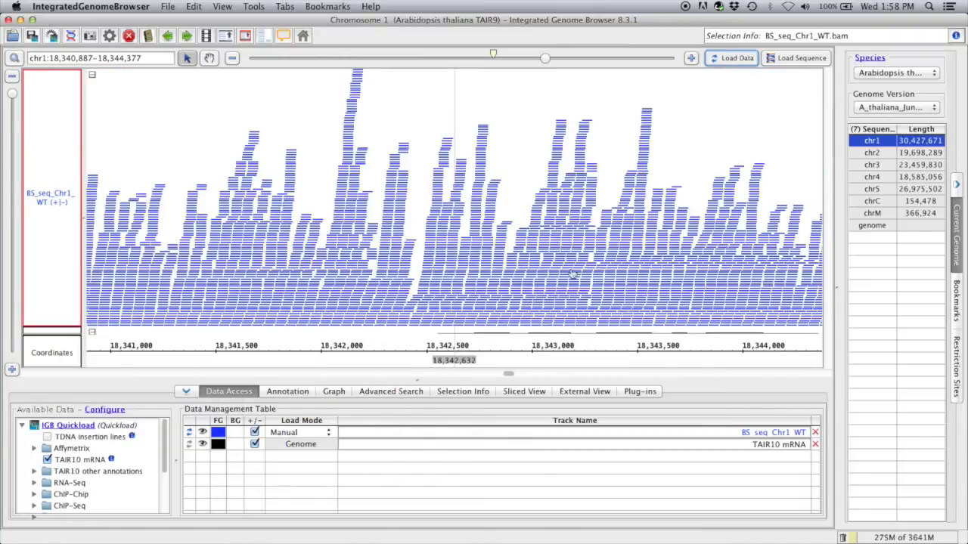
{"action": "mouse_move", "coordinate": [538, 211]}
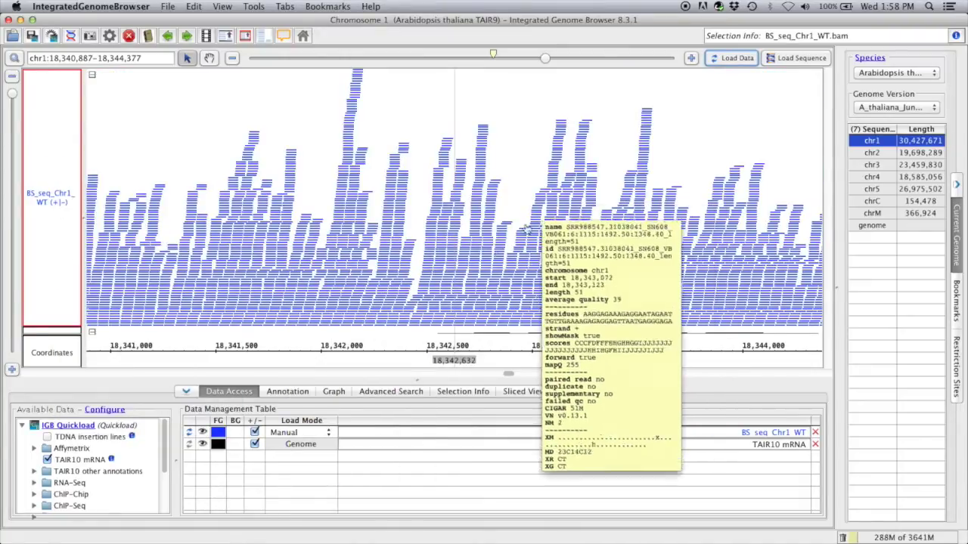
{"action": "mouse_move", "coordinate": [577, 298]}
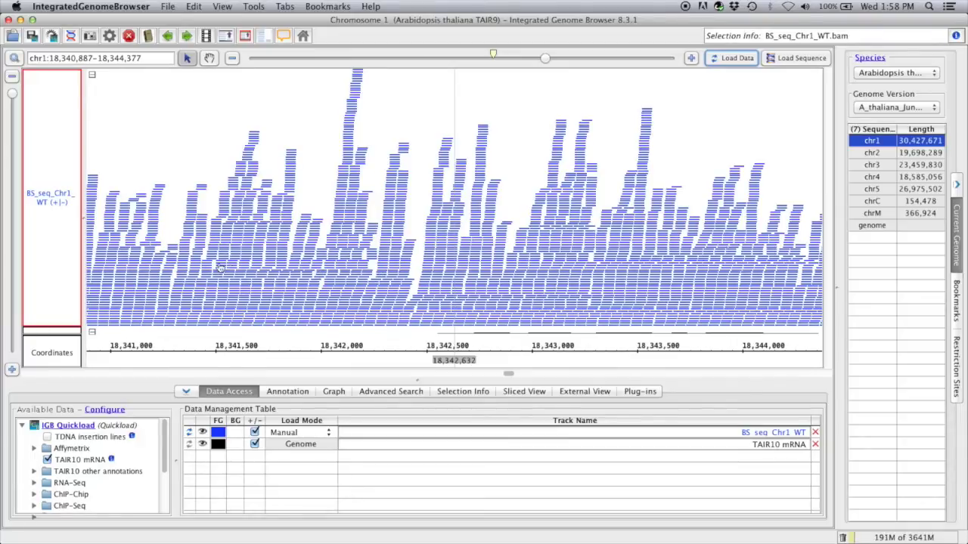
{"action": "mouse_move", "coordinate": [371, 303]}
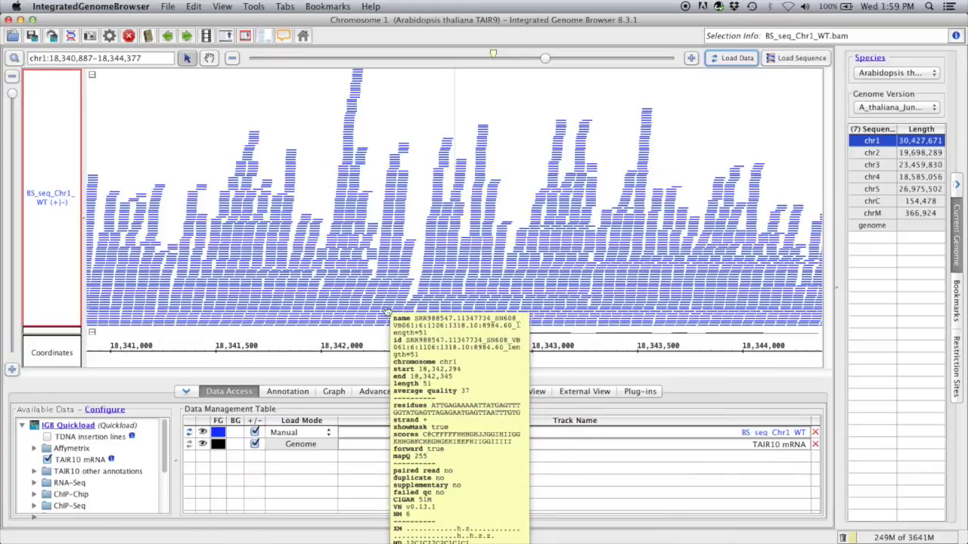
Step: Select one bisulfite read and open its full Selection Info details
{"action": "left_click", "coordinate": [355, 264]}
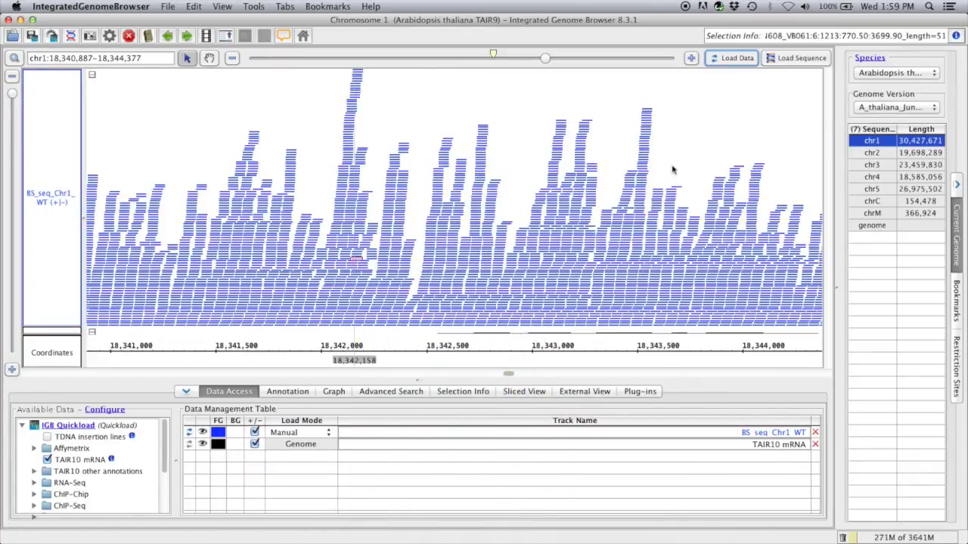
{"action": "left_click", "coordinate": [956, 36]}
{"action": "scroll", "coordinate": [533, 219], "scroll_direction": "up", "scroll_amount": 2}
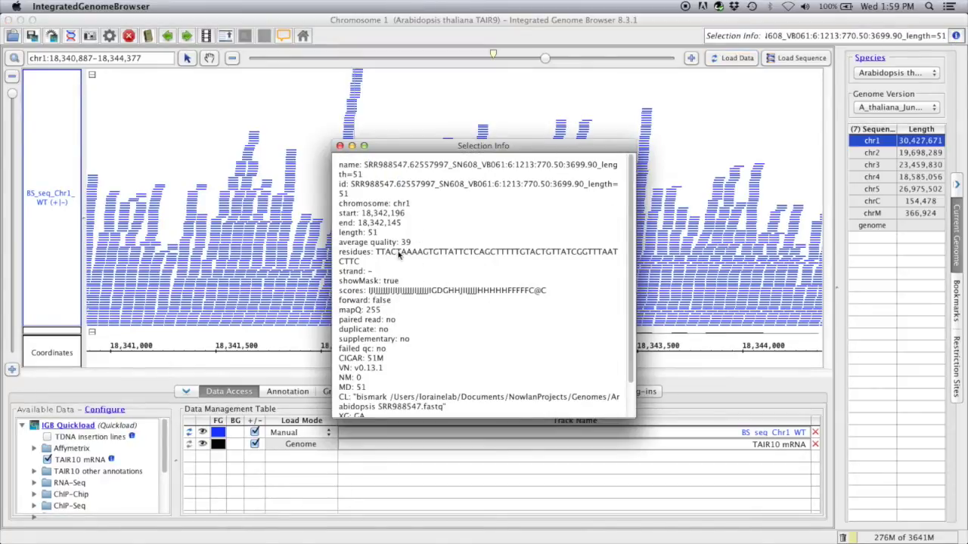
{"action": "scroll", "coordinate": [409, 284], "scroll_direction": "down", "scroll_amount": 3}
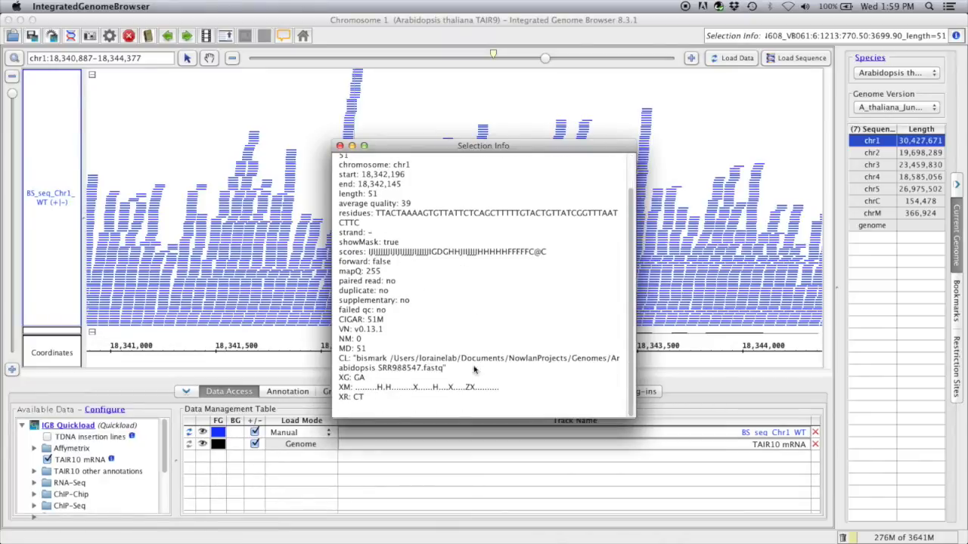
Step: Highlight parts of the read's XM methylation call string, then close the details window
{"action": "left_click_drag", "start_coordinate": [355, 391], "coordinate": [505, 390]}
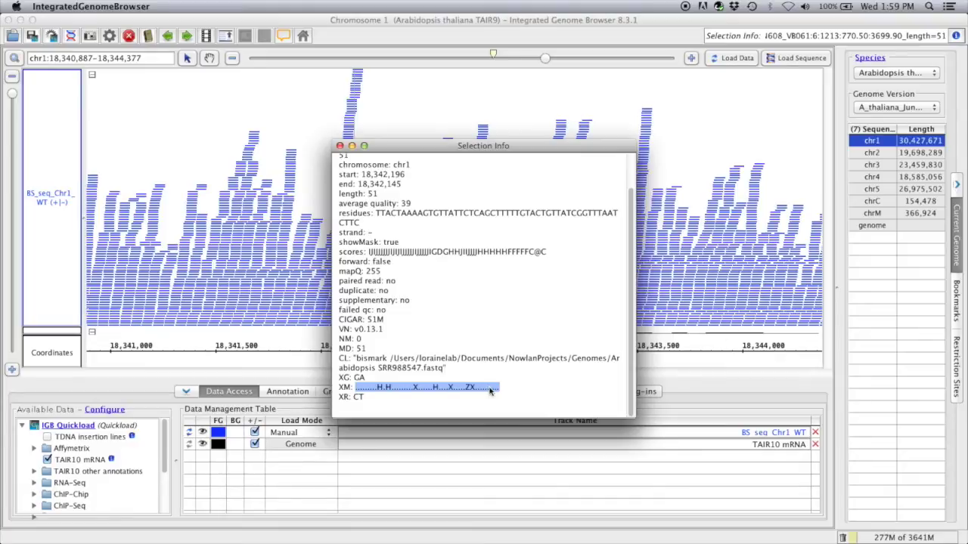
{"action": "left_click", "coordinate": [490, 391]}
{"action": "left_click_drag", "start_coordinate": [356, 388], "coordinate": [385, 392]}
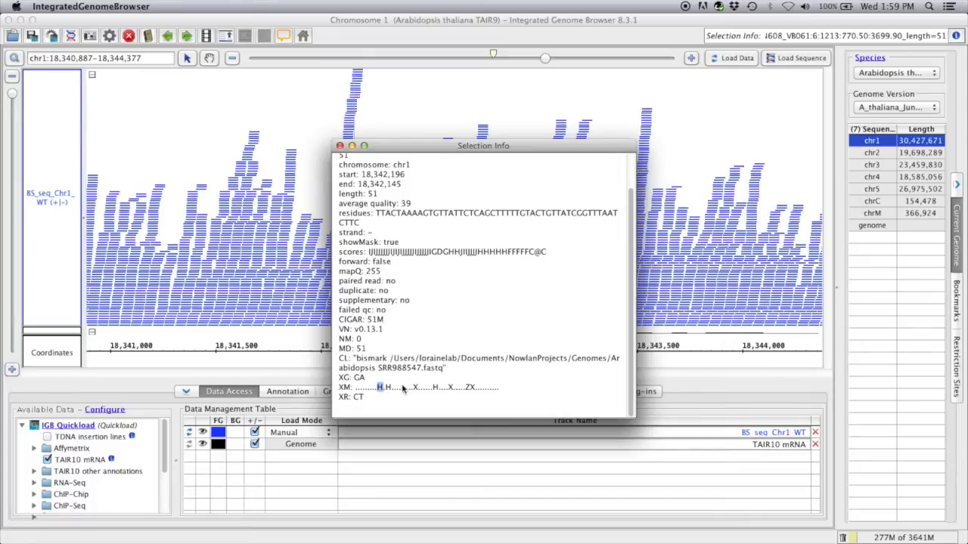
{"action": "left_click", "coordinate": [384, 389]}
{"action": "left_click_drag", "start_coordinate": [377, 389], "coordinate": [418, 392]}
{"action": "left_click_drag", "start_coordinate": [475, 391], "coordinate": [375, 388]}
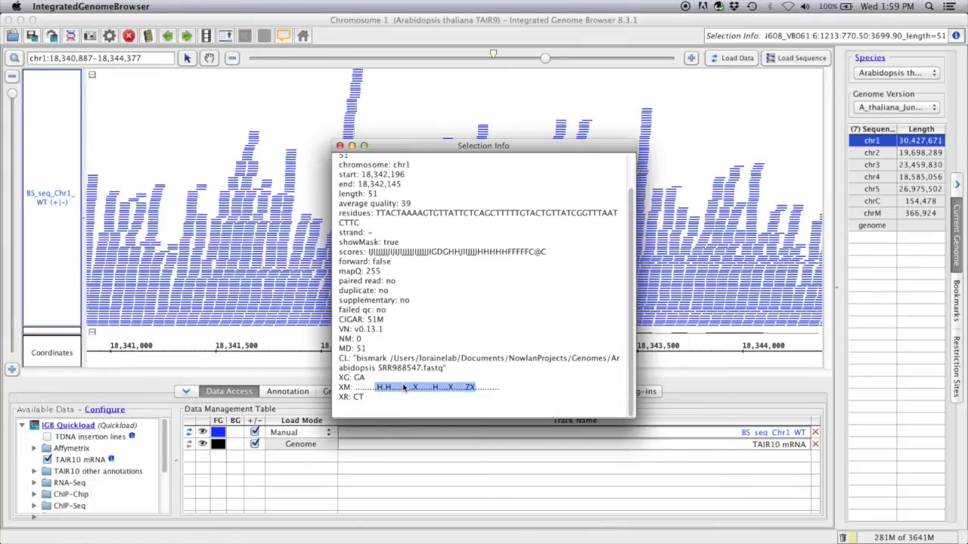
{"action": "left_click", "coordinate": [340, 146]}
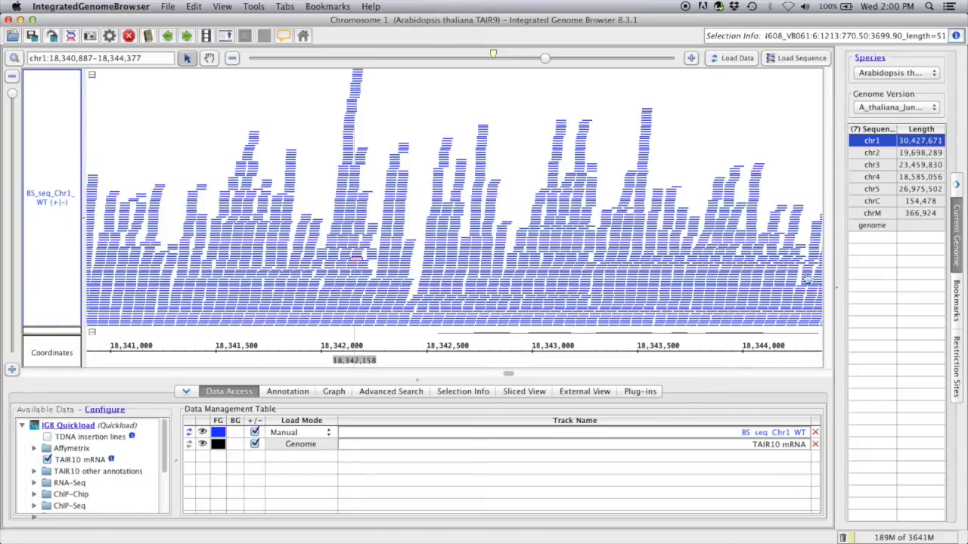
Step: Return to Galaxy's FastQC report tab and collapse the '3: BS-seq Chr1 WT' dataset details
{"action": "key", "text": "ctrl+Up"}
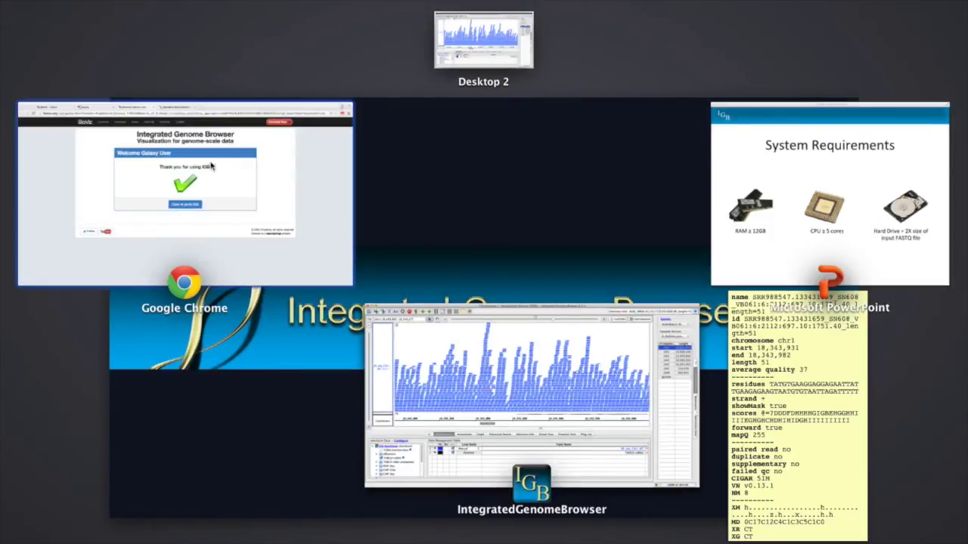
{"action": "left_click", "coordinate": [296, 212]}
{"action": "left_click", "coordinate": [200, 29]}
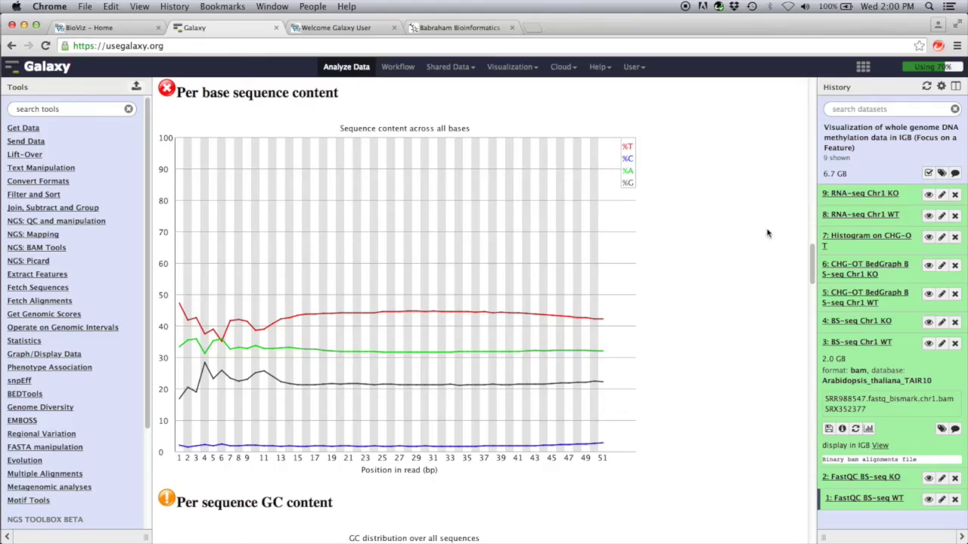
{"action": "left_click", "coordinate": [869, 342]}
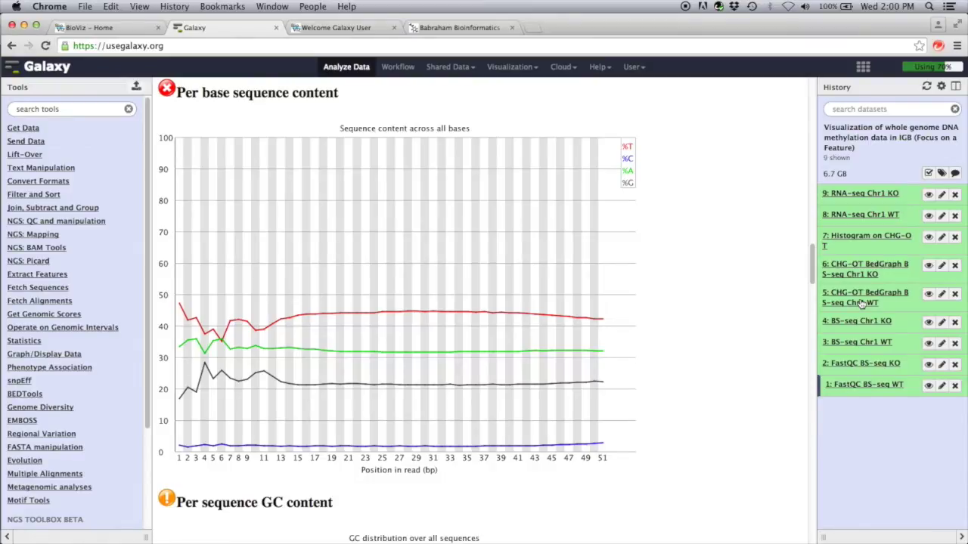
Step: View dataset 5, CHG-OT BedGraph BS-seq Chr1 WT, and select the first row's chr1 and coordinates
{"action": "left_click", "coordinate": [929, 295]}
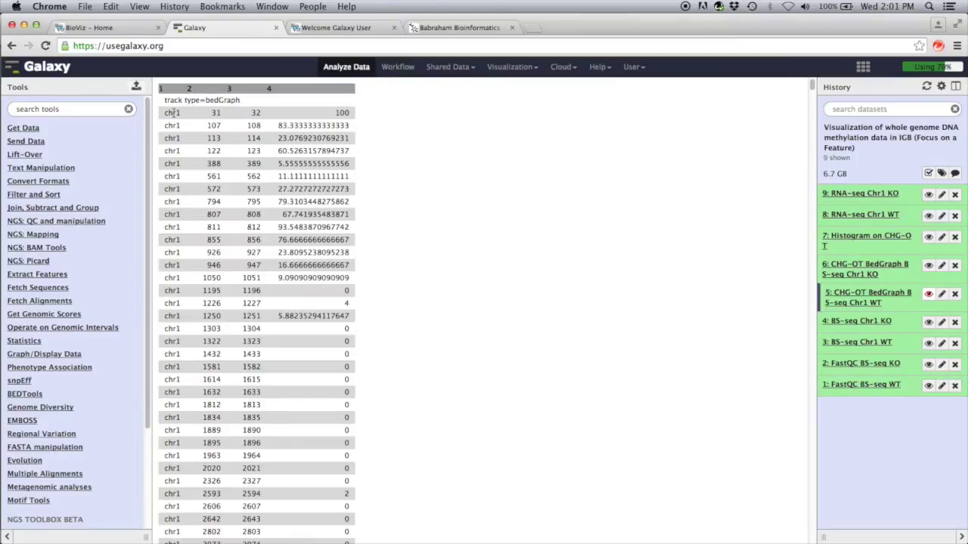
{"action": "double_click", "coordinate": [167, 112]}
{"action": "double_click", "coordinate": [215, 112]}
{"action": "double_click", "coordinate": [255, 113]}
Step: Highlight the methylation values 100 and 60.5263157894737 in the table
{"action": "mouse_move", "coordinate": [335, 112]}
{"action": "left_mouse_down"}
{"action": "mouse_move", "coordinate": [365, 116]}
{"action": "mouse_move", "coordinate": [350, 113]}
{"action": "left_mouse_up"}
{"action": "left_click", "coordinate": [341, 112]}
{"action": "left_click_drag", "start_coordinate": [336, 112], "coordinate": [350, 111]}
{"action": "left_click_drag", "start_coordinate": [280, 151], "coordinate": [348, 152]}
{"action": "left_click_drag", "start_coordinate": [277, 151], "coordinate": [348, 152]}
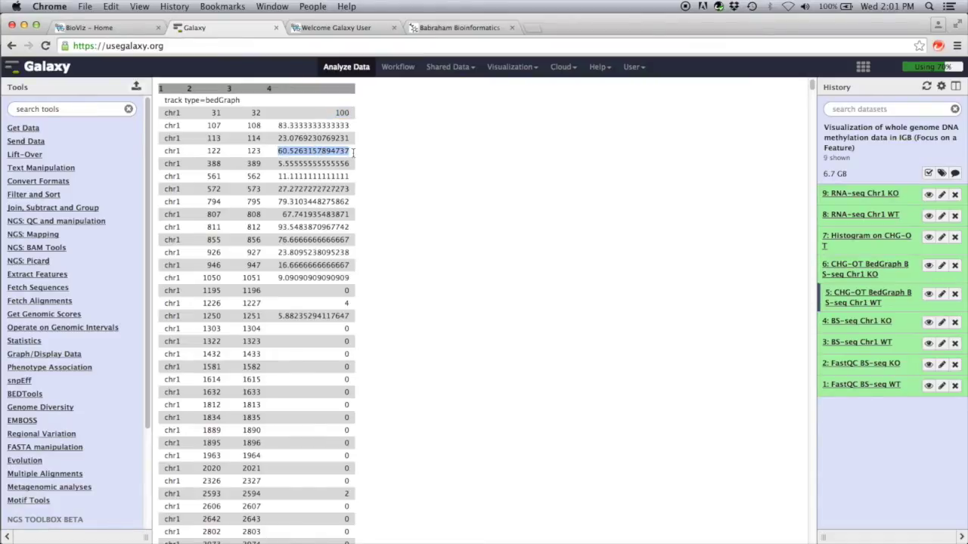
{"action": "left_click", "coordinate": [377, 187]}
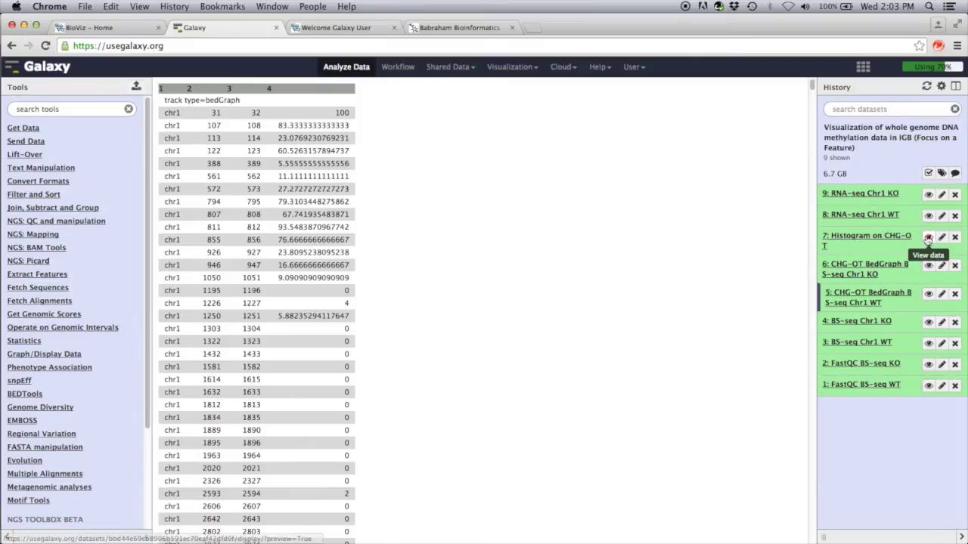
Step: View dataset 7, the Histogram on CHG-OT methylation values
{"action": "left_click", "coordinate": [928, 239]}
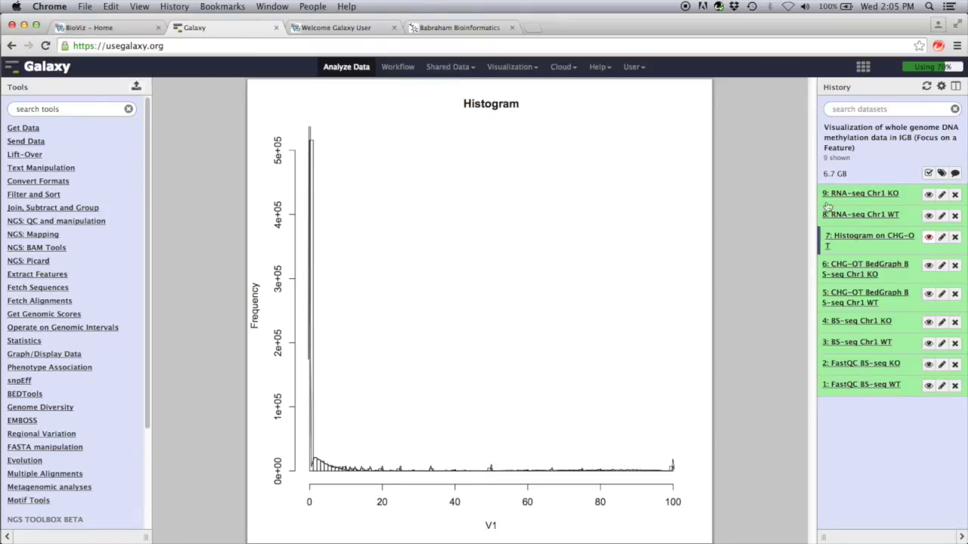
Step: Send dataset 5, CHG-OT BedGraph BS-seq Chr1 WT, to IGB and switch to IGB
{"action": "left_click", "coordinate": [867, 297]}
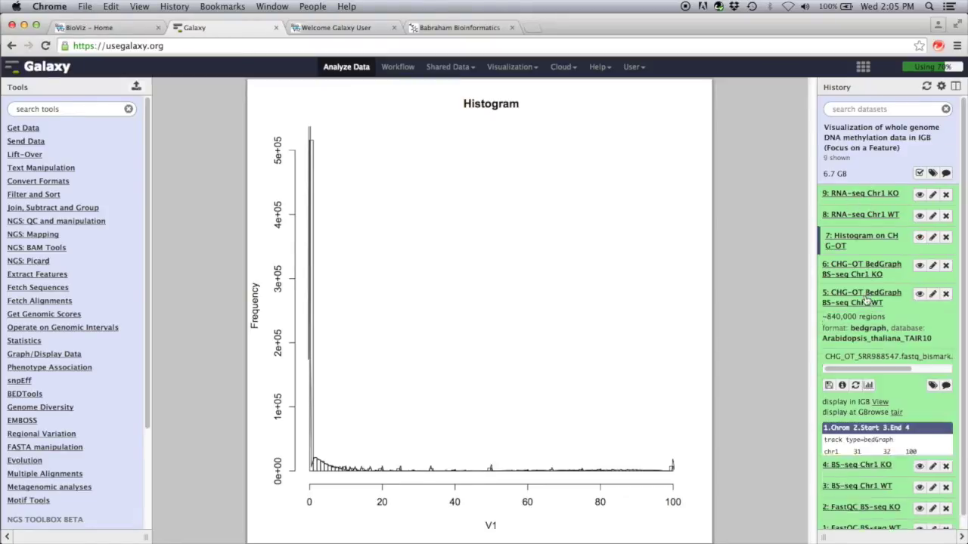
{"action": "left_click", "coordinate": [878, 405]}
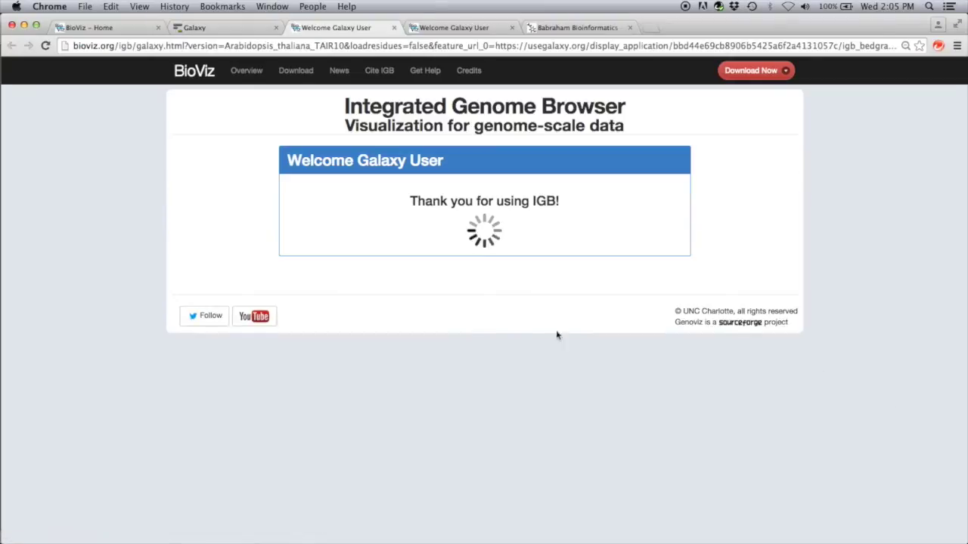
{"action": "key", "text": "ctrl+Up"}
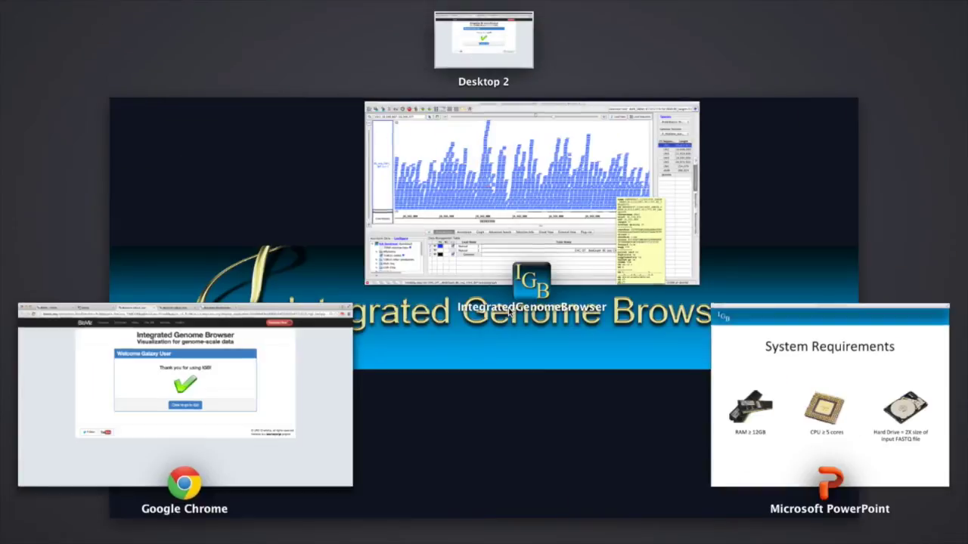
{"action": "left_click", "coordinate": [561, 244]}
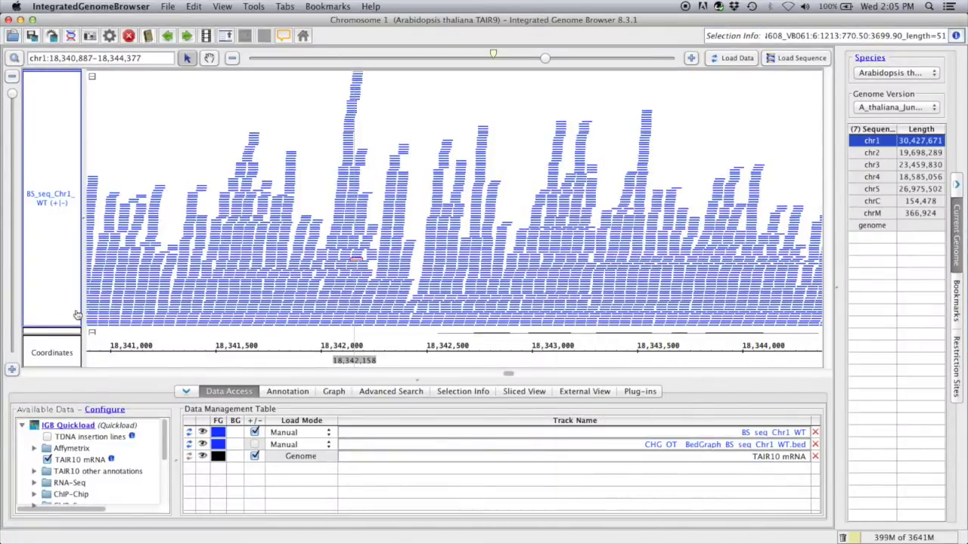
Step: Set the BS_seq_Chr1_WT track to Don't Load, collapse it, and zoom out to all of chromosome 1
{"action": "left_click", "coordinate": [62, 282]}
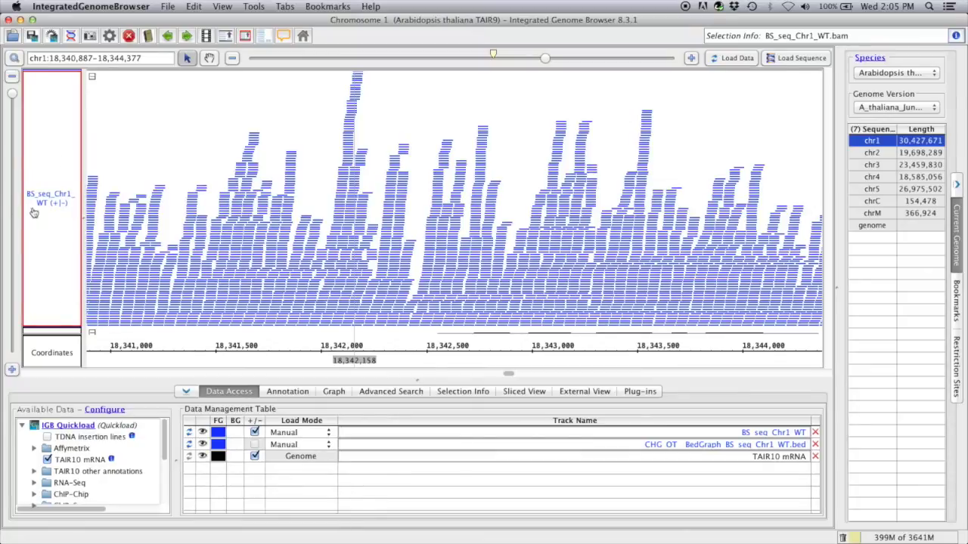
{"action": "left_click", "coordinate": [328, 433]}
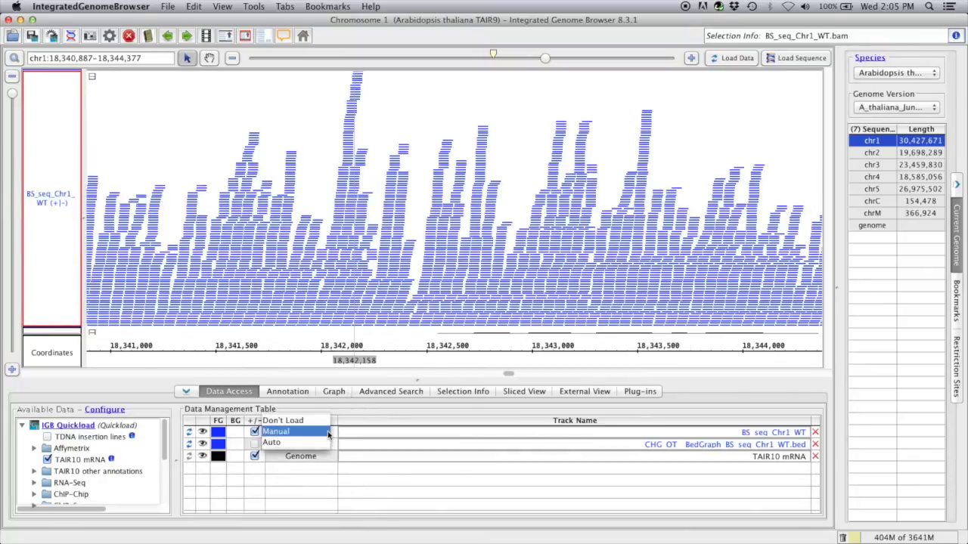
{"action": "left_click", "coordinate": [324, 424]}
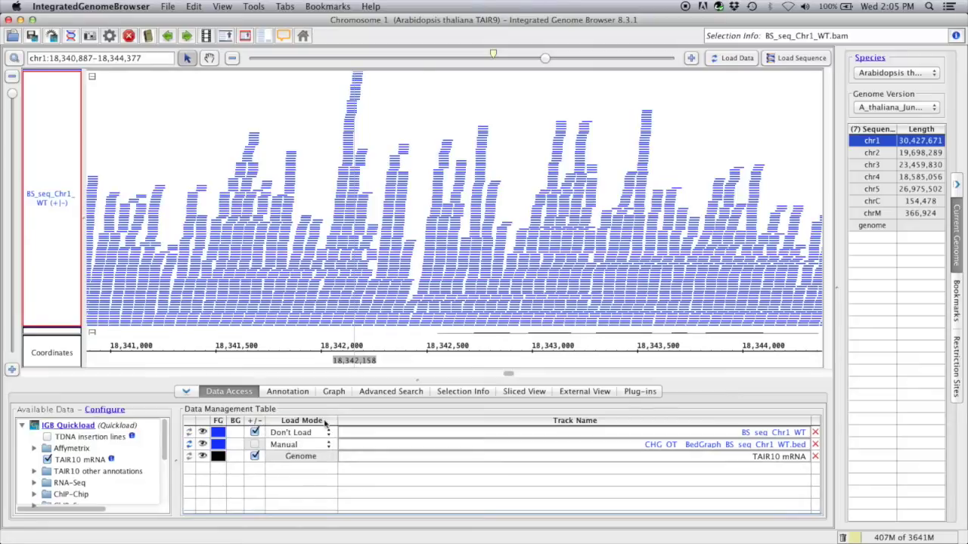
{"action": "left_click", "coordinate": [92, 79]}
{"action": "left_click_drag", "start_coordinate": [546, 59], "coordinate": [249, 60]}
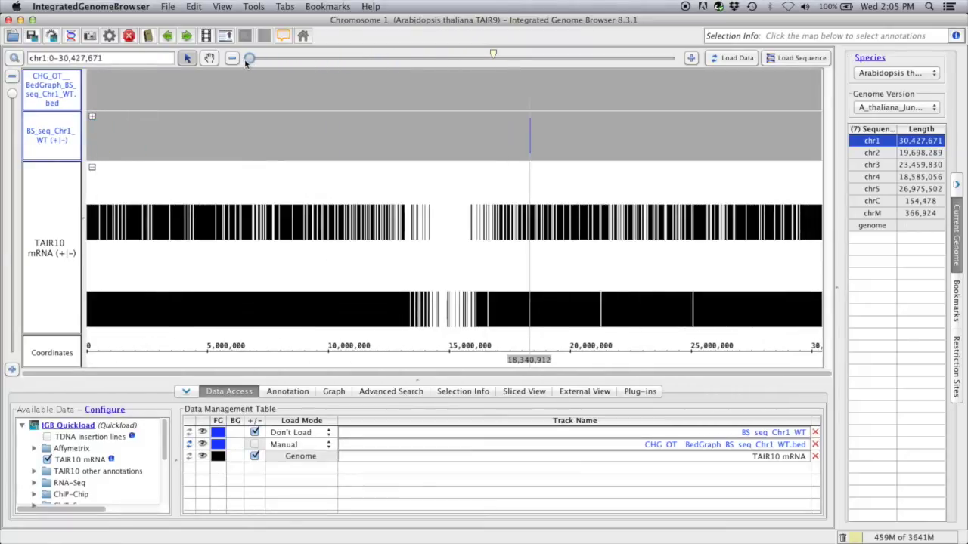
Step: Load the CHG_OT bedGraph data across the full chr1:0-30,427,671 view
{"action": "left_click", "coordinate": [734, 61]}
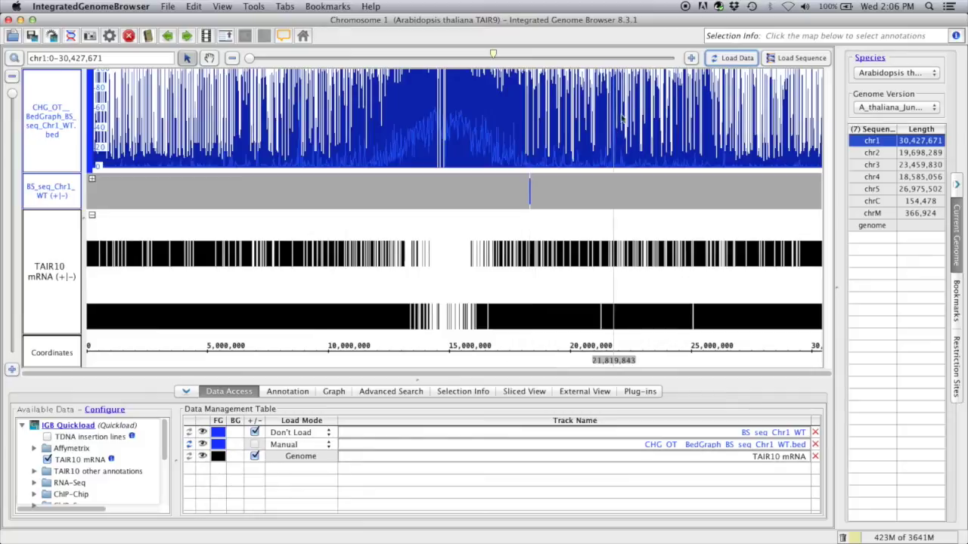
Step: Zoom to AT1G58602.1 and .2 at chr1:21,745,442-21,765,899
{"action": "left_click_drag", "start_coordinate": [249, 59], "coordinate": [396, 66]}
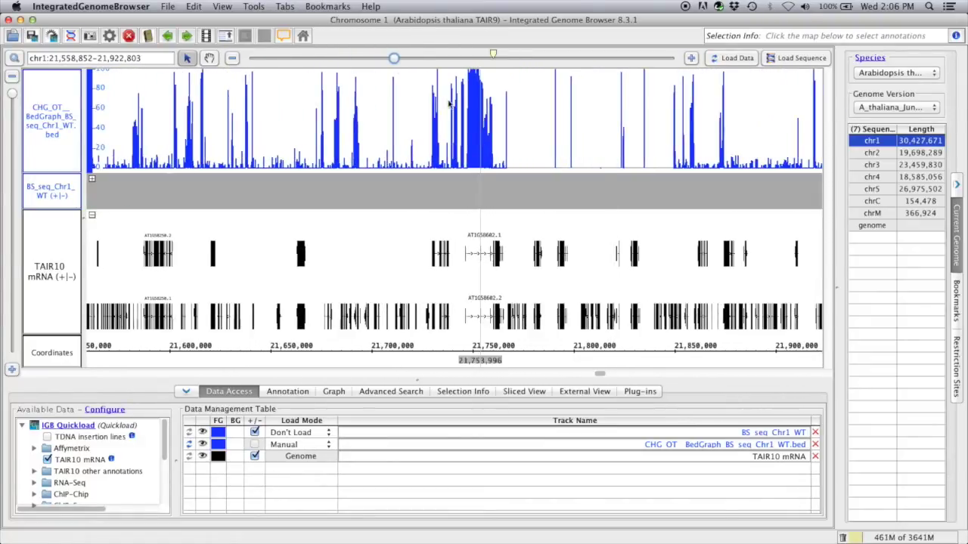
{"action": "left_click_drag", "start_coordinate": [404, 67], "coordinate": [425, 66]}
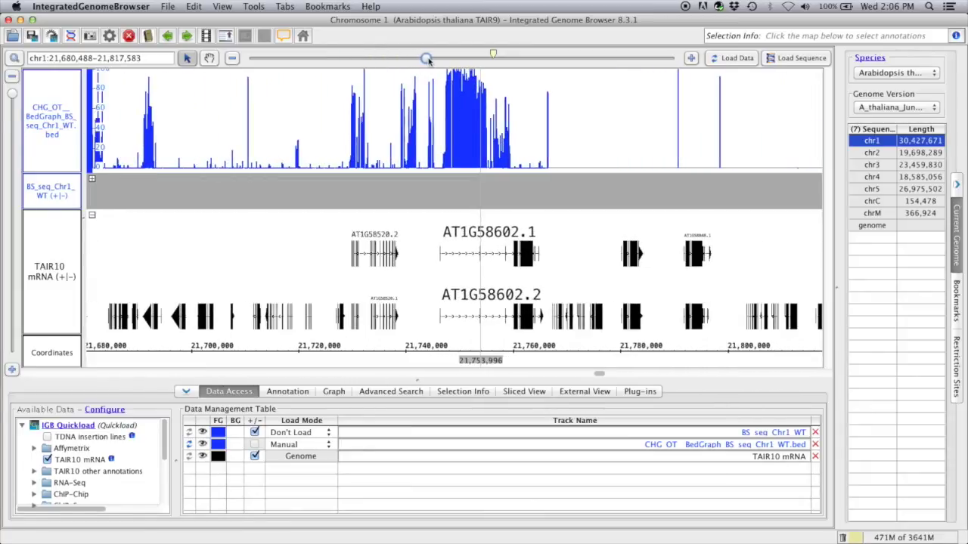
{"action": "double_click", "coordinate": [492, 236]}
{"action": "left_click", "coordinate": [527, 175]}
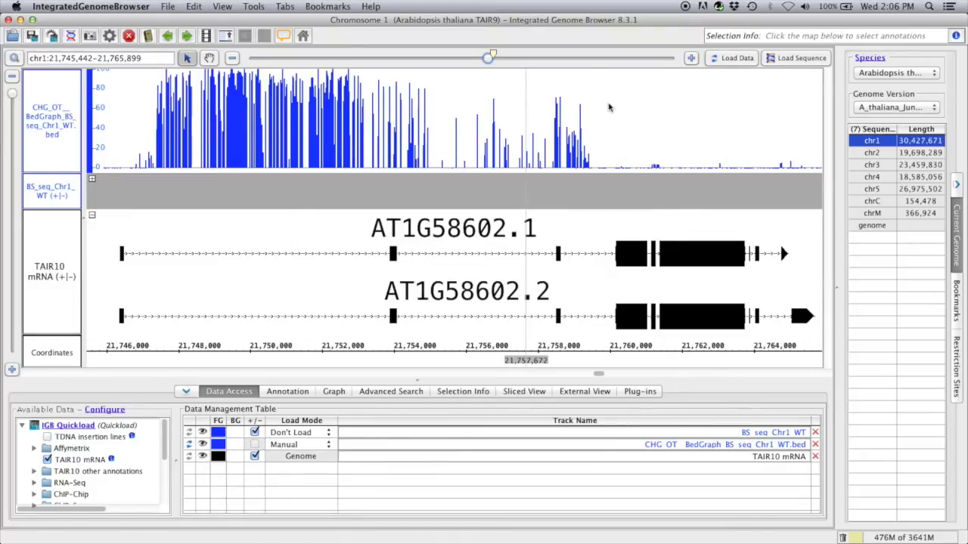
{"action": "left_click", "coordinate": [326, 435]}
Step: Manually load the BS_seq_Chr1_WT reads and reference sequence, placing the CHG_OT graph below BS_seq
{"action": "left_click", "coordinate": [321, 446]}
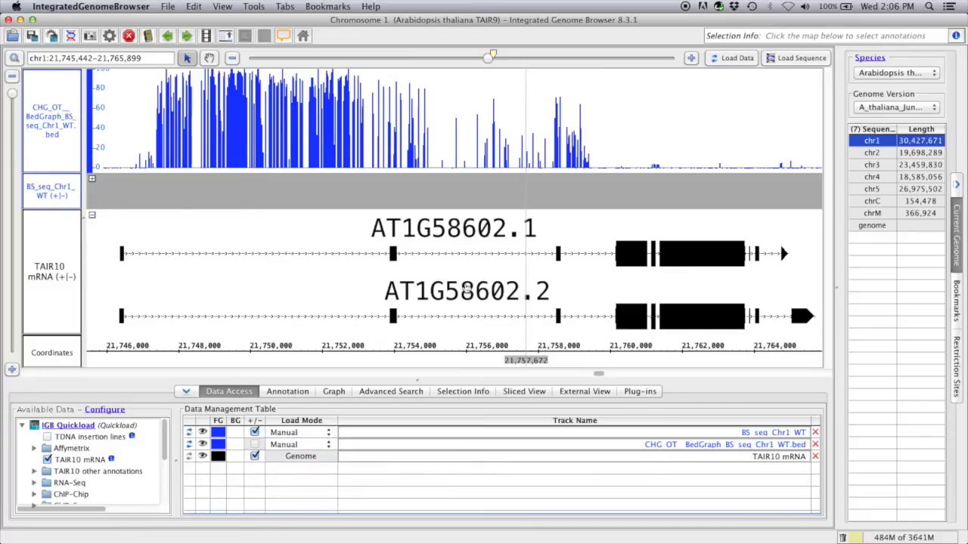
{"action": "left_click", "coordinate": [722, 59]}
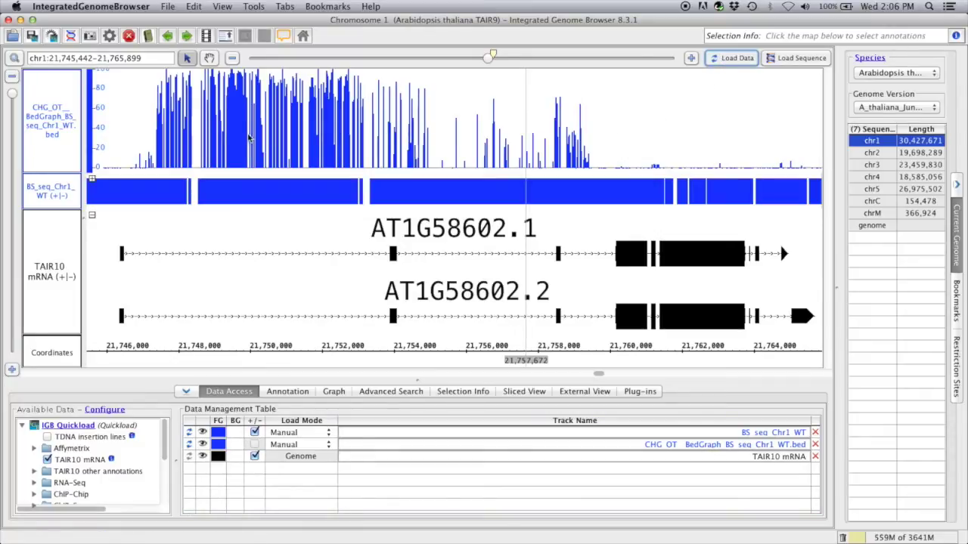
{"action": "left_click_drag", "start_coordinate": [68, 149], "coordinate": [64, 72]}
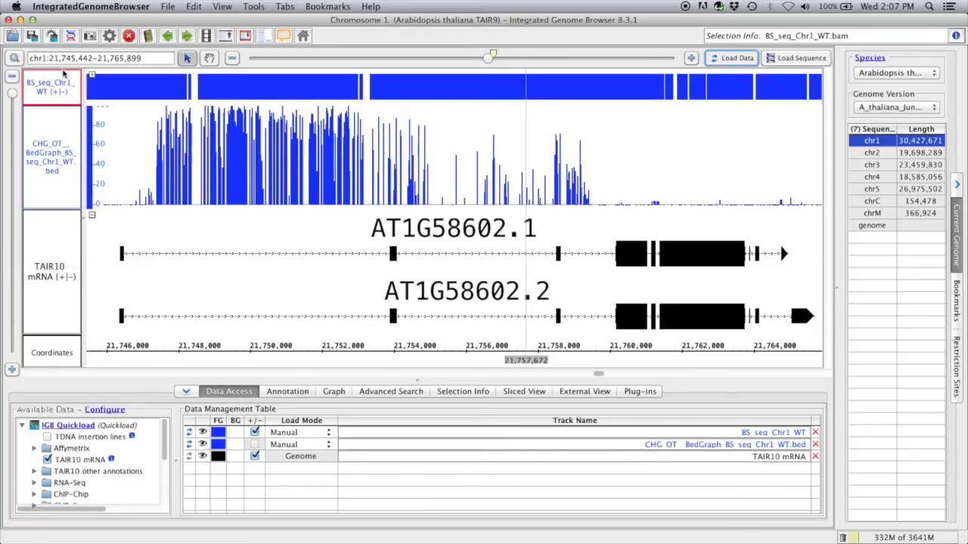
{"action": "left_click", "coordinate": [791, 60]}
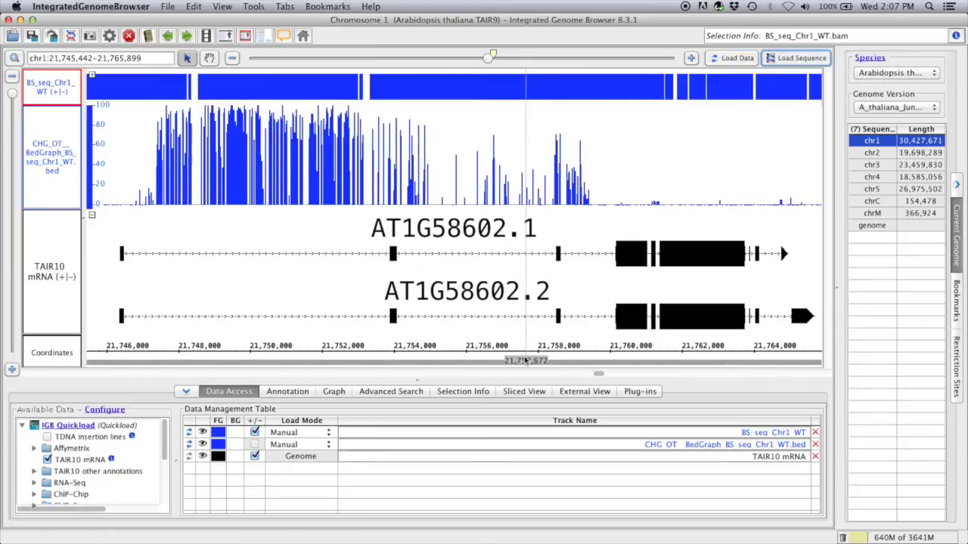
Step: Split the BS_seq_Chr1_WT track into plus and minus strand tracks and make the tracks taller
{"action": "left_click", "coordinate": [92, 78]}
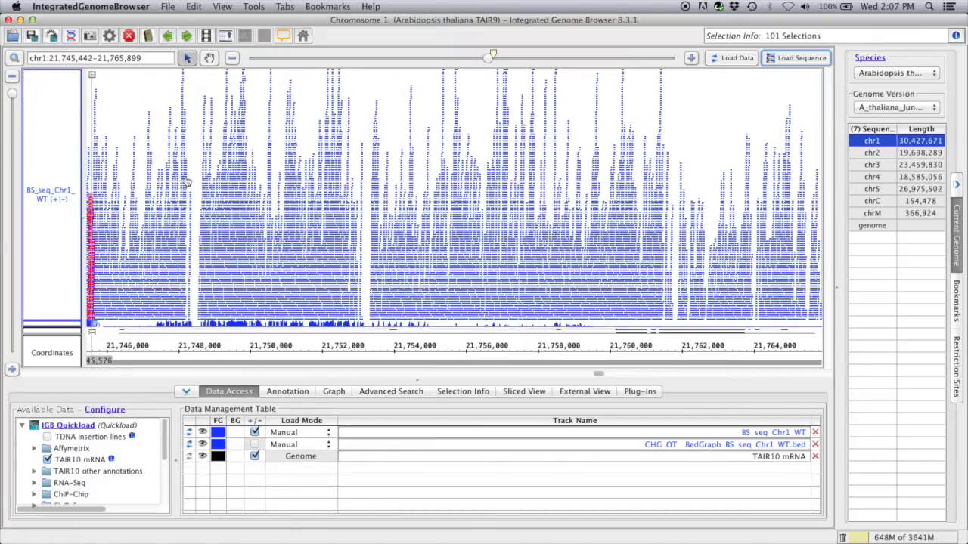
{"action": "left_click", "coordinate": [48, 189]}
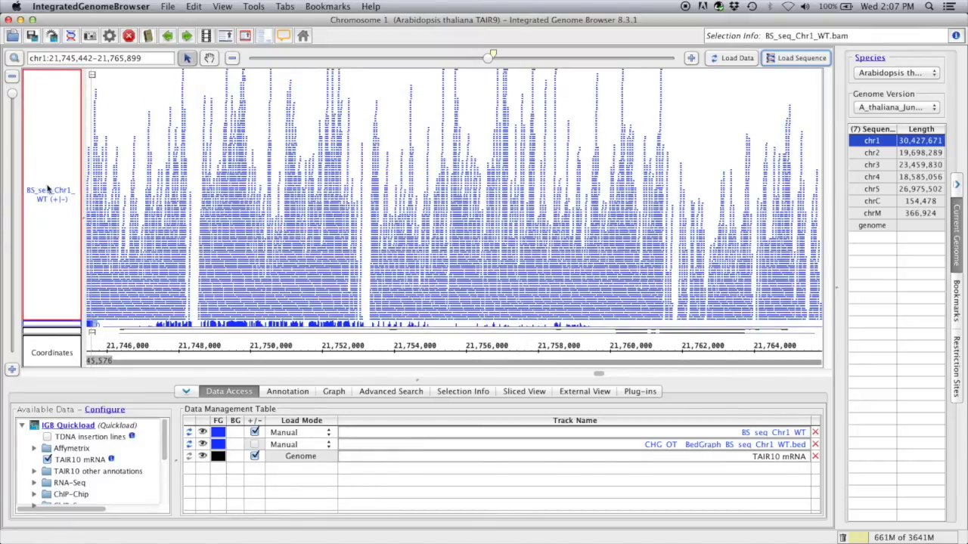
{"action": "left_click", "coordinate": [255, 433]}
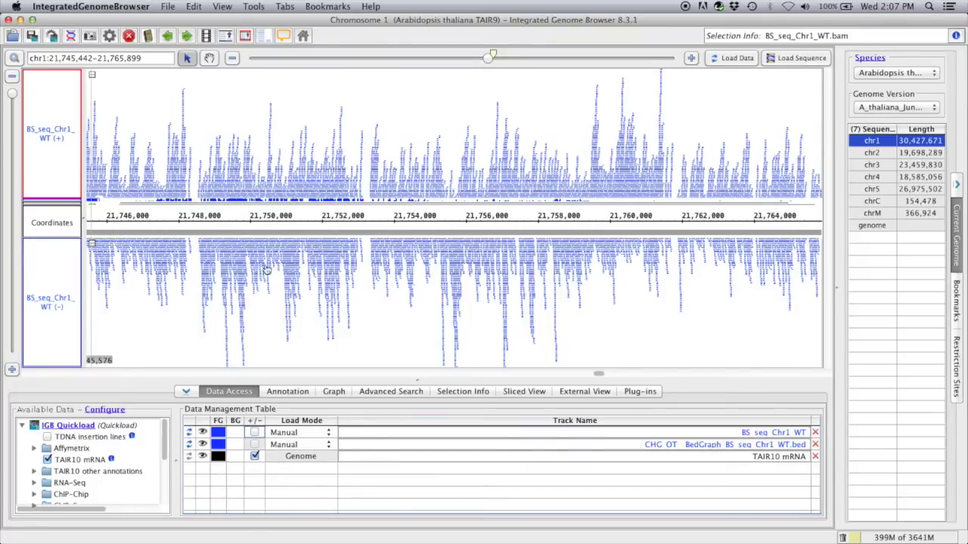
{"action": "left_click_drag", "start_coordinate": [15, 94], "coordinate": [29, 144]}
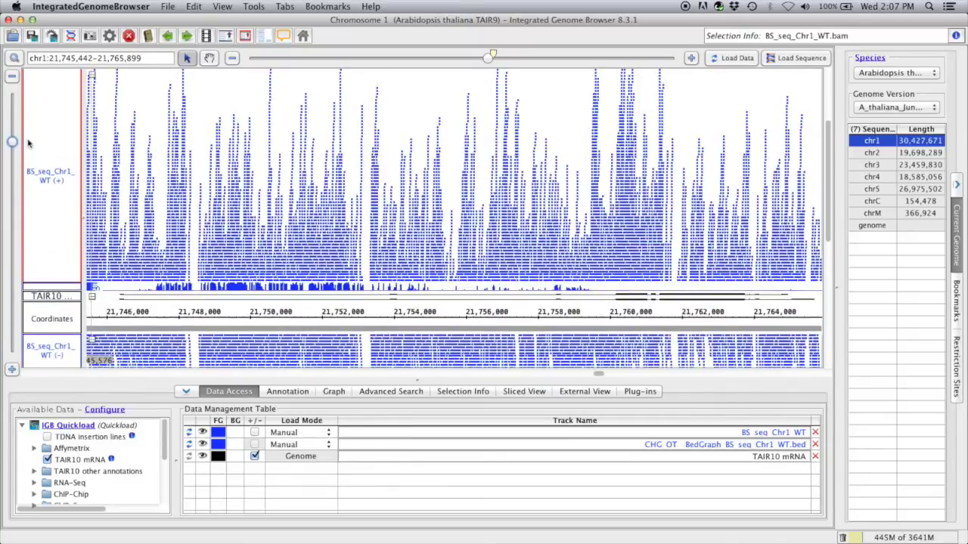
Step: Zoom into chr1:21,753,976-21,754,048 and stretch the reads to reveal base mismatches
{"action": "left_click", "coordinate": [391, 302]}
{"action": "left_click_drag", "start_coordinate": [395, 308], "coordinate": [477, 307]}
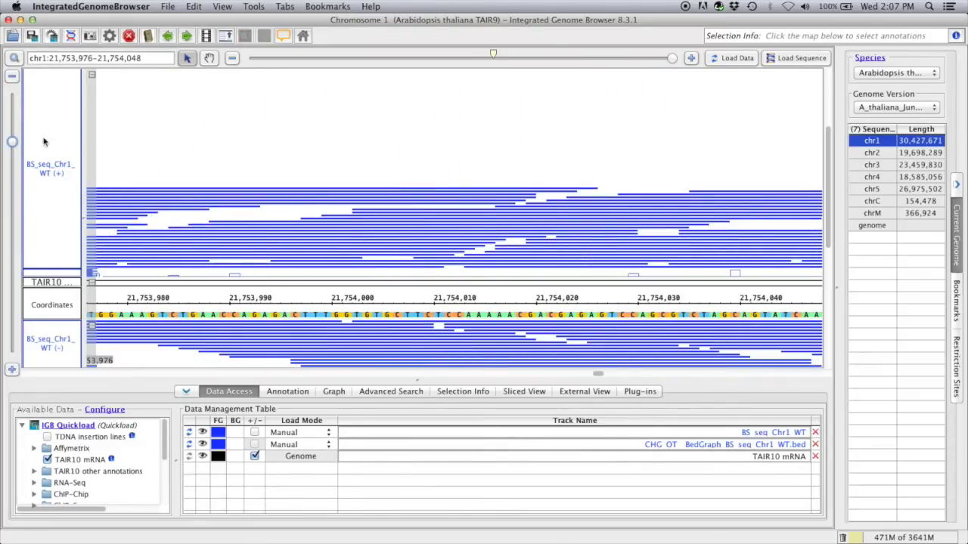
{"action": "left_click_drag", "start_coordinate": [12, 142], "coordinate": [12, 176]}
{"action": "scroll", "coordinate": [335, 155], "scroll_direction": "down", "scroll_amount": 5}
{"action": "scroll", "coordinate": [333, 142], "scroll_direction": "down", "scroll_amount": 2}
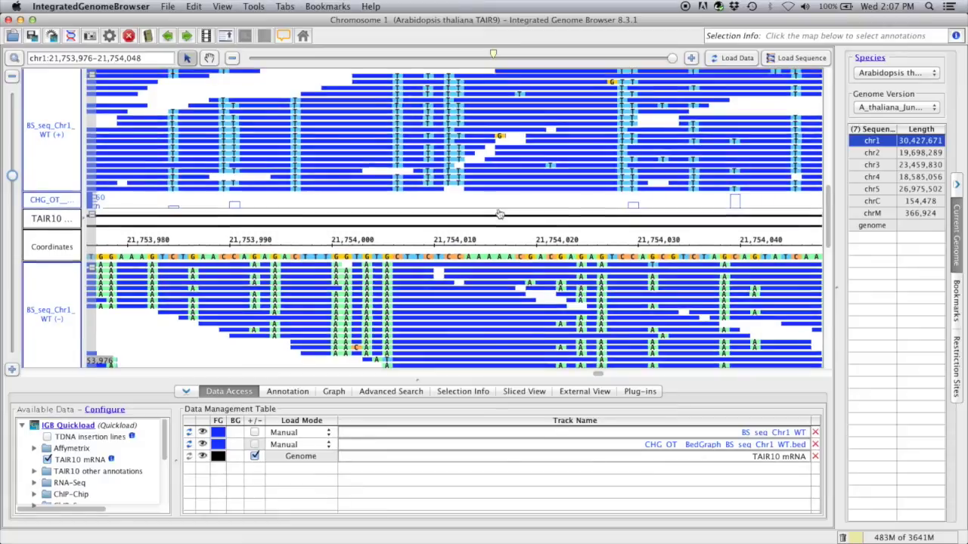
{"action": "scroll", "coordinate": [514, 258], "scroll_direction": "up", "scroll_amount": 2}
{"action": "scroll", "coordinate": [514, 258], "scroll_direction": "up", "scroll_amount": 2}
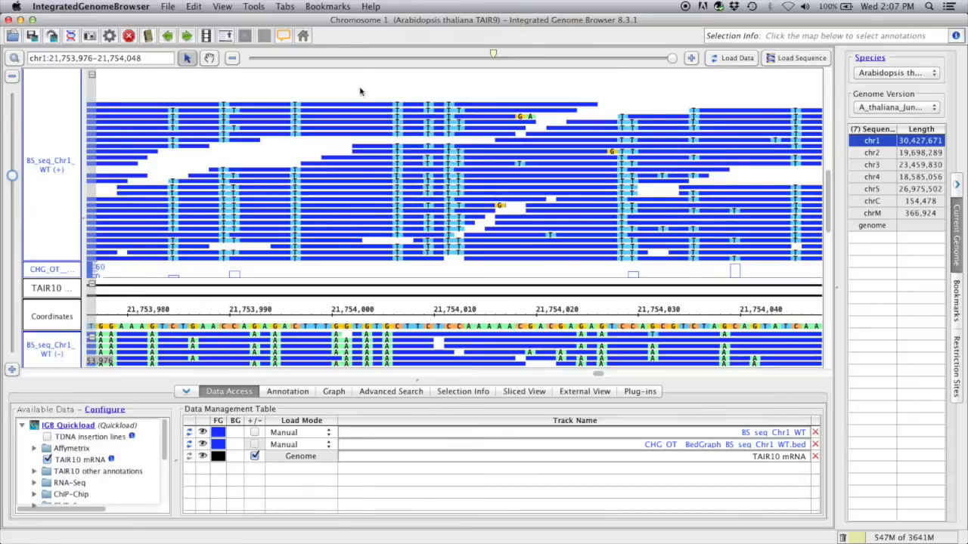
{"action": "mouse_move", "coordinate": [365, 243]}
{"action": "mouse_move", "coordinate": [400, 265]}
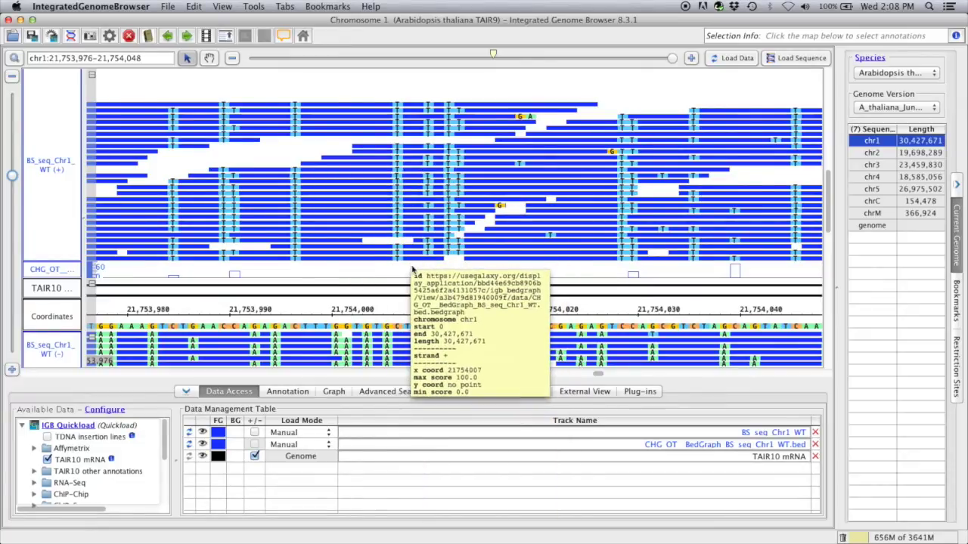
{"action": "left_click", "coordinate": [398, 326]}
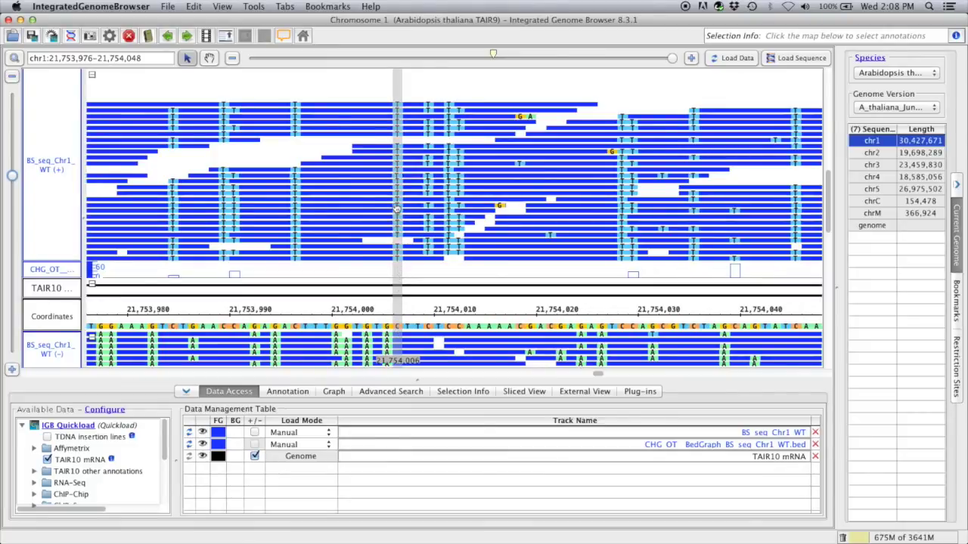
{"action": "scroll", "coordinate": [371, 241], "scroll_direction": "down", "scroll_amount": 1}
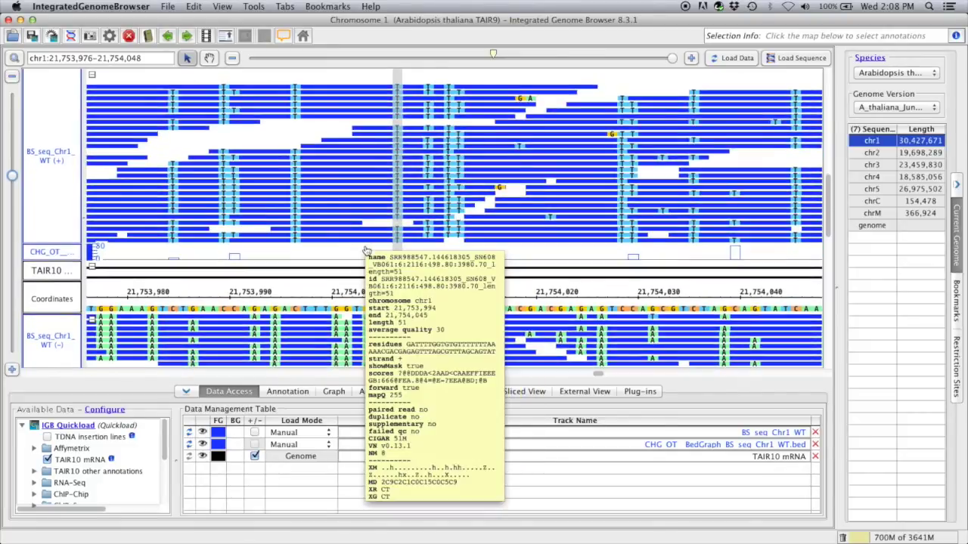
{"action": "scroll", "coordinate": [345, 288], "scroll_direction": "down", "scroll_amount": 1}
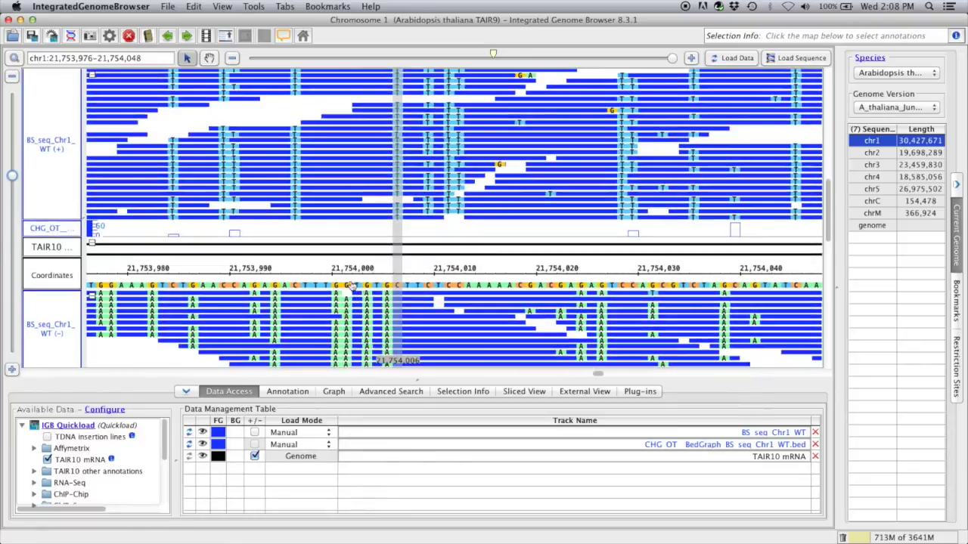
{"action": "left_click", "coordinate": [345, 287]}
{"action": "scroll", "coordinate": [345, 287], "scroll_direction": "down", "scroll_amount": 1}
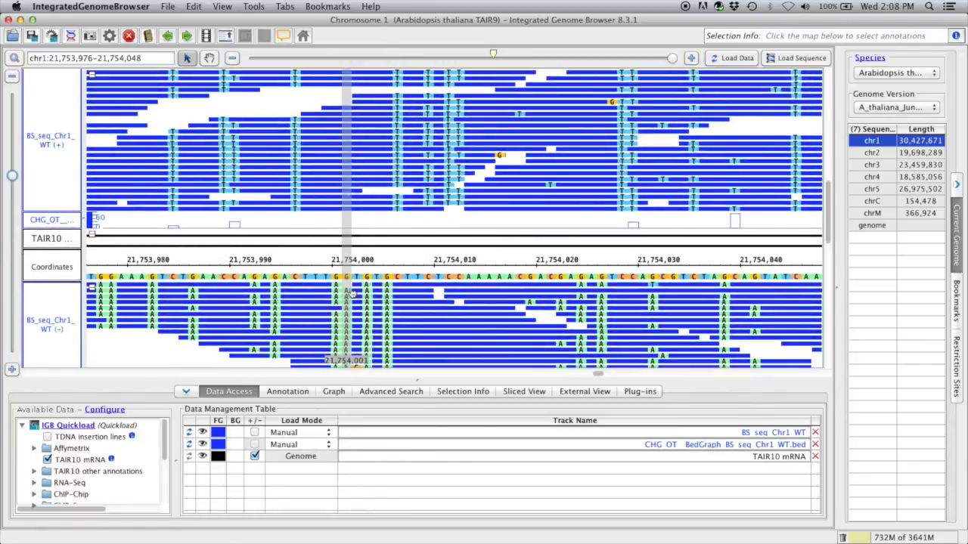
{"action": "mouse_move", "coordinate": [348, 294]}
{"action": "scroll", "coordinate": [550, 226], "scroll_direction": "up", "scroll_amount": 1}
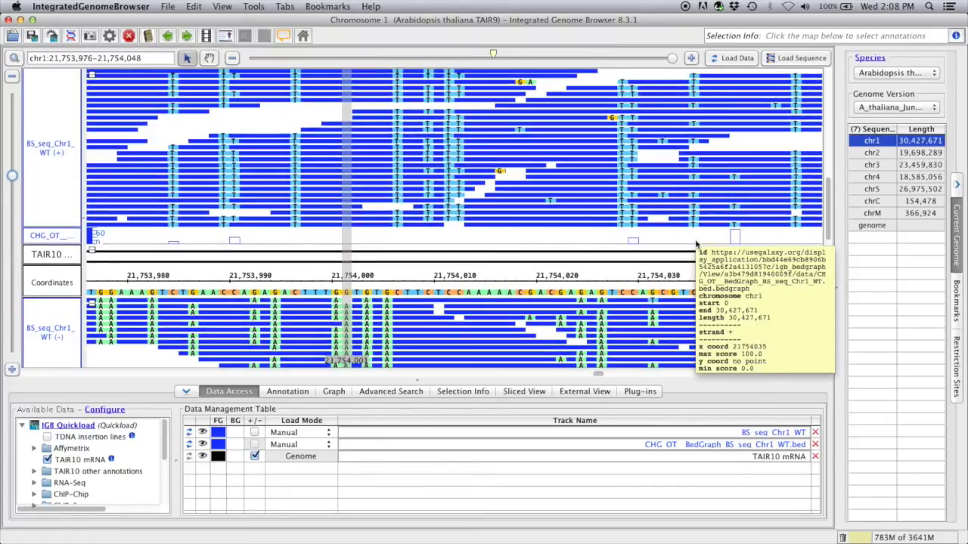
{"action": "left_click", "coordinate": [734, 238]}
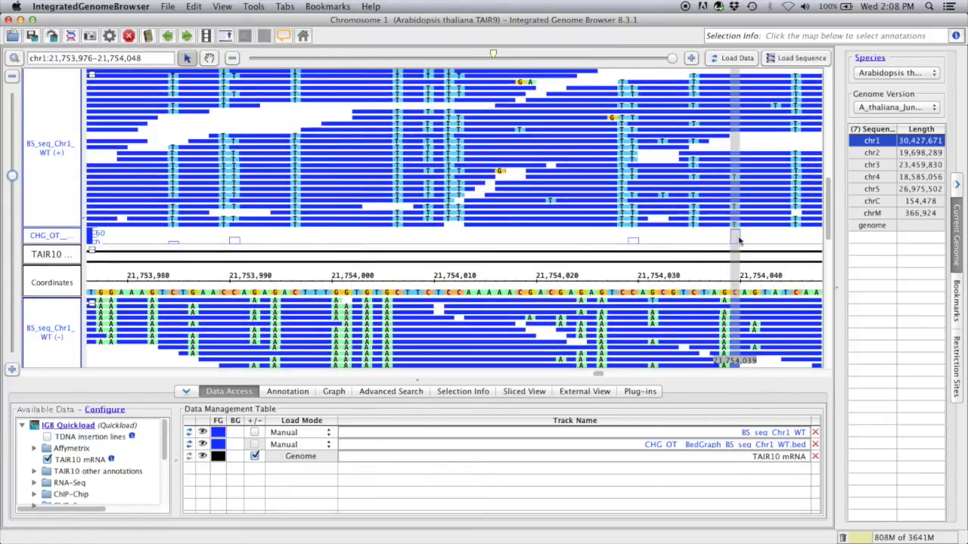
{"action": "scroll", "coordinate": [740, 241], "scroll_direction": "up", "scroll_amount": 1}
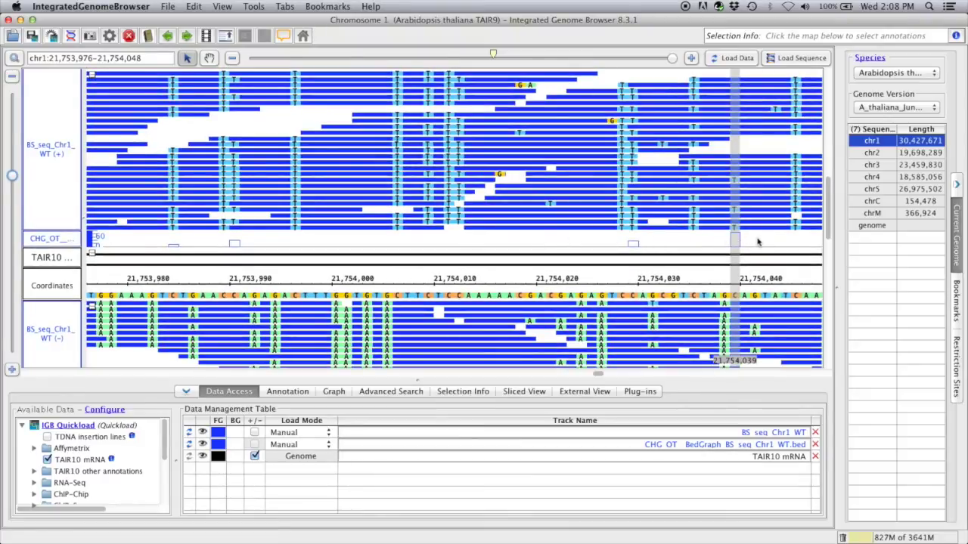
{"action": "scroll", "coordinate": [760, 241], "scroll_direction": "up", "scroll_amount": 5}
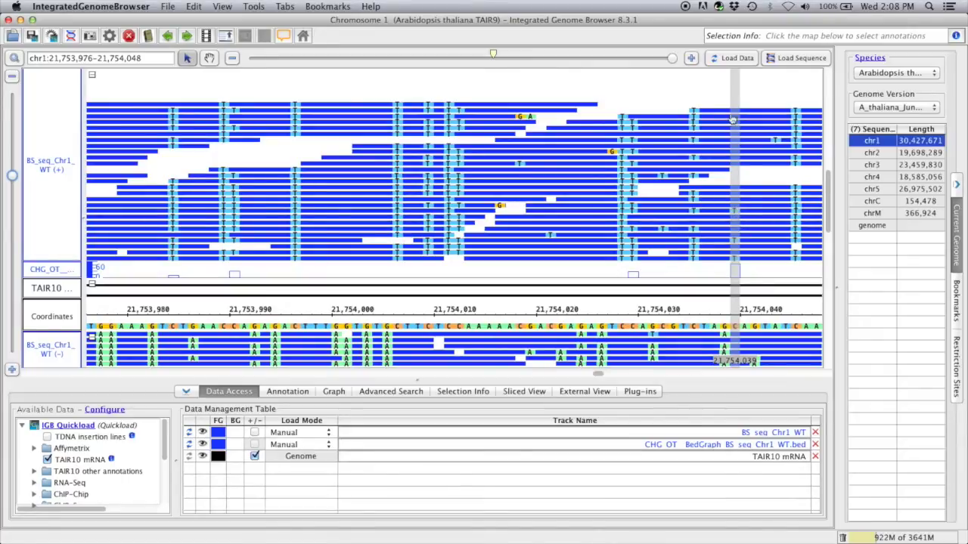
{"action": "mouse_move", "coordinate": [737, 167]}
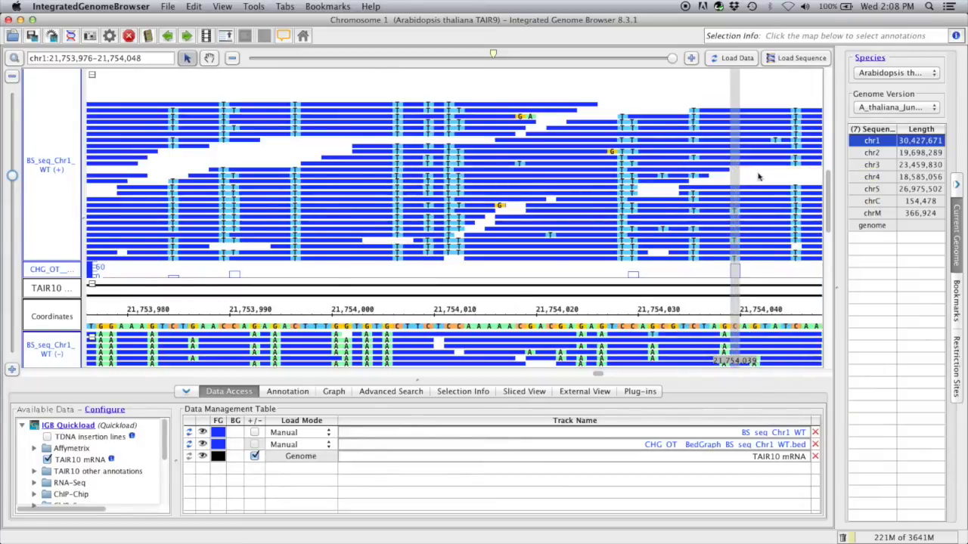
{"action": "mouse_move", "coordinate": [737, 213]}
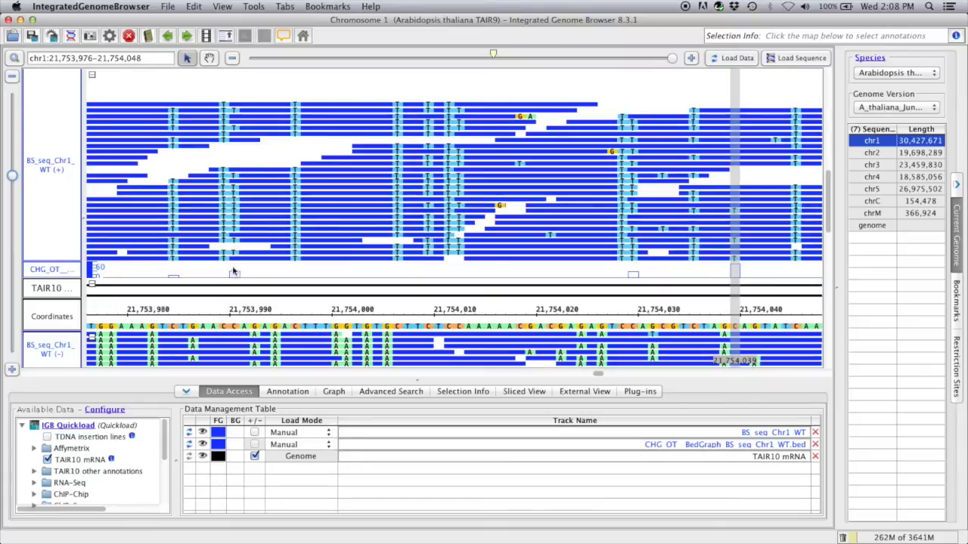
{"action": "mouse_move", "coordinate": [235, 276]}
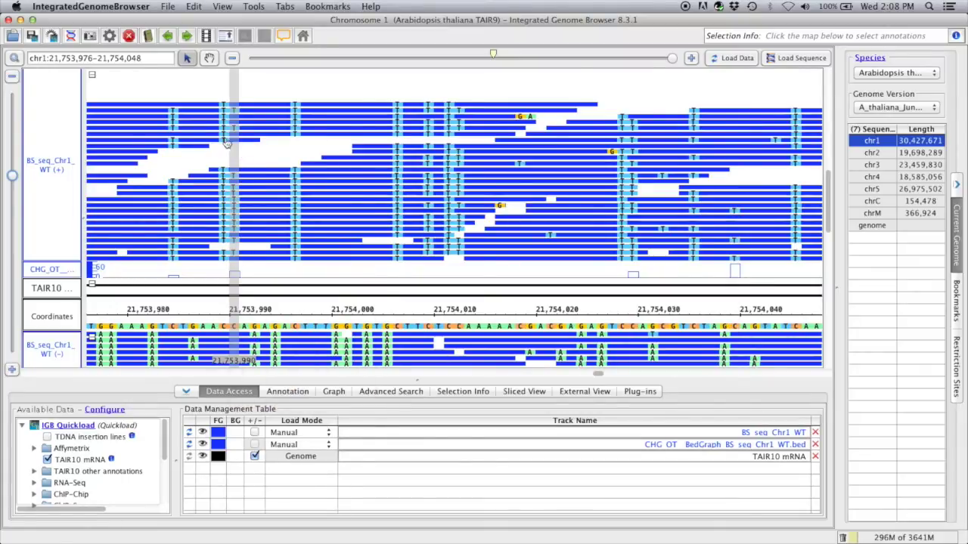
{"action": "mouse_move", "coordinate": [539, 249]}
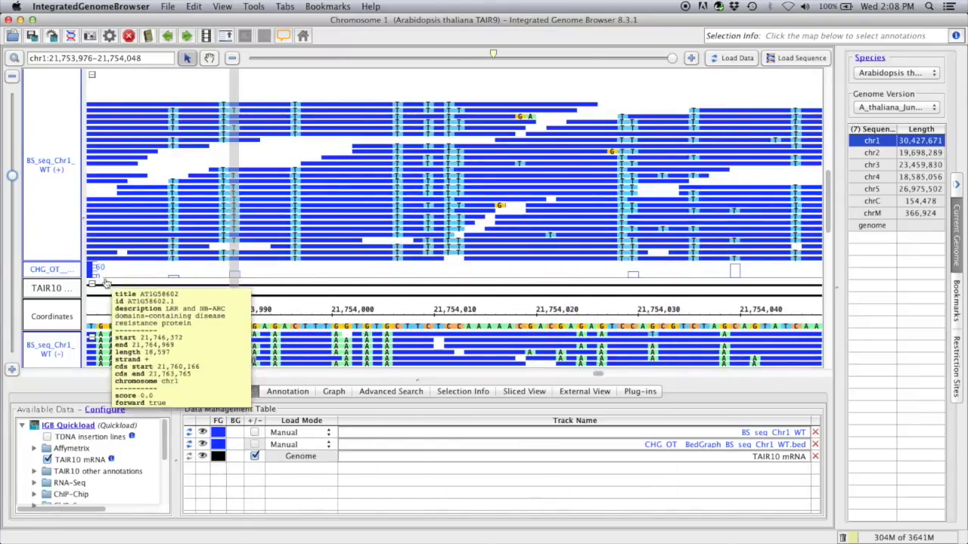
{"action": "scroll", "coordinate": [232, 257], "scroll_direction": "down", "scroll_amount": 3}
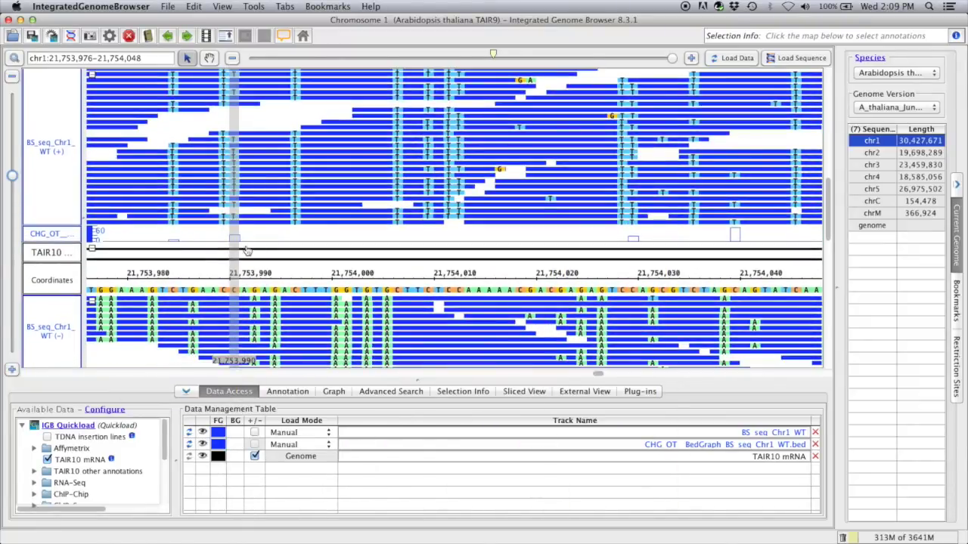
{"action": "scroll", "coordinate": [490, 311], "scroll_direction": "down", "scroll_amount": 2}
{"action": "scroll", "coordinate": [481, 299], "scroll_direction": "up", "scroll_amount": 6}
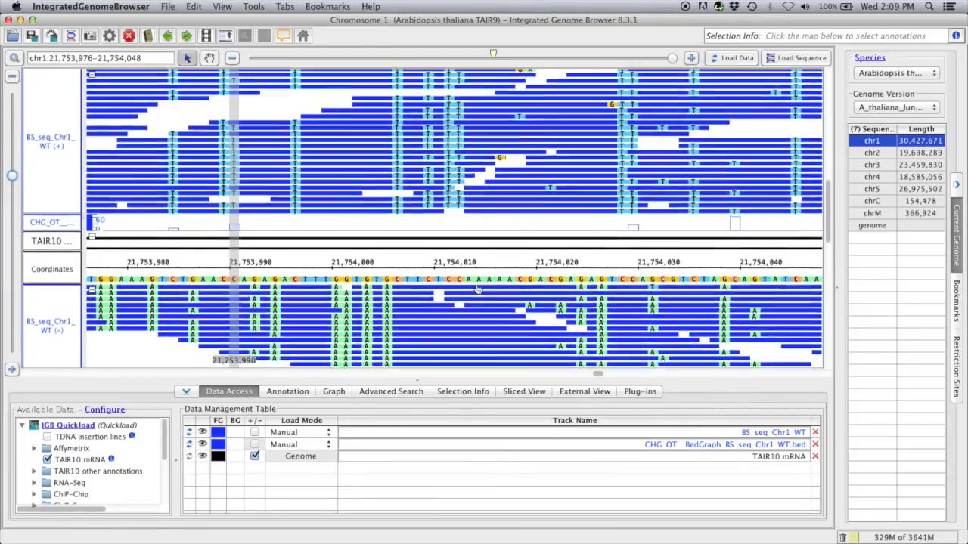
{"action": "scroll", "coordinate": [473, 288], "scroll_direction": "down", "scroll_amount": 1}
{"action": "mouse_move", "coordinate": [468, 282]}
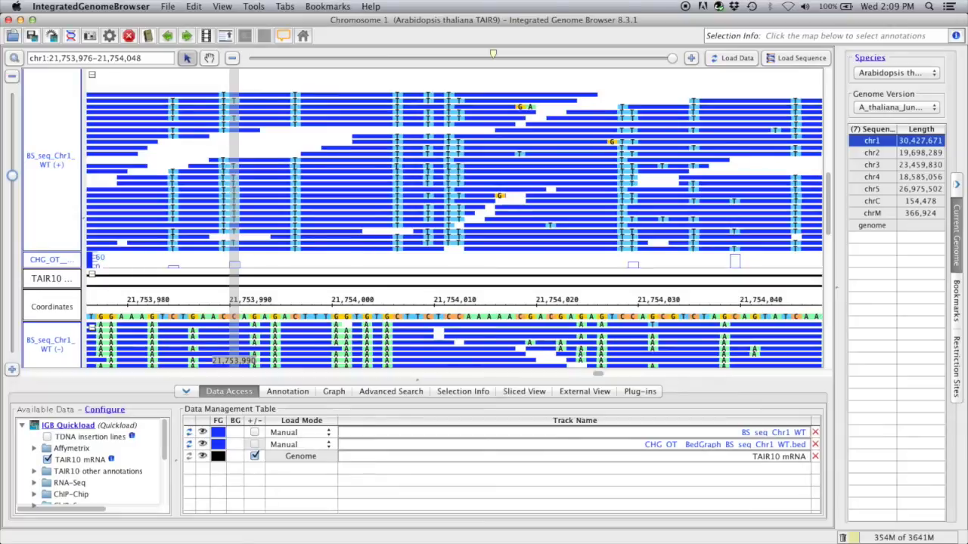
Step: Remove the BS_seq_Chr1_WT read data set
{"action": "left_click", "coordinate": [50, 166]}
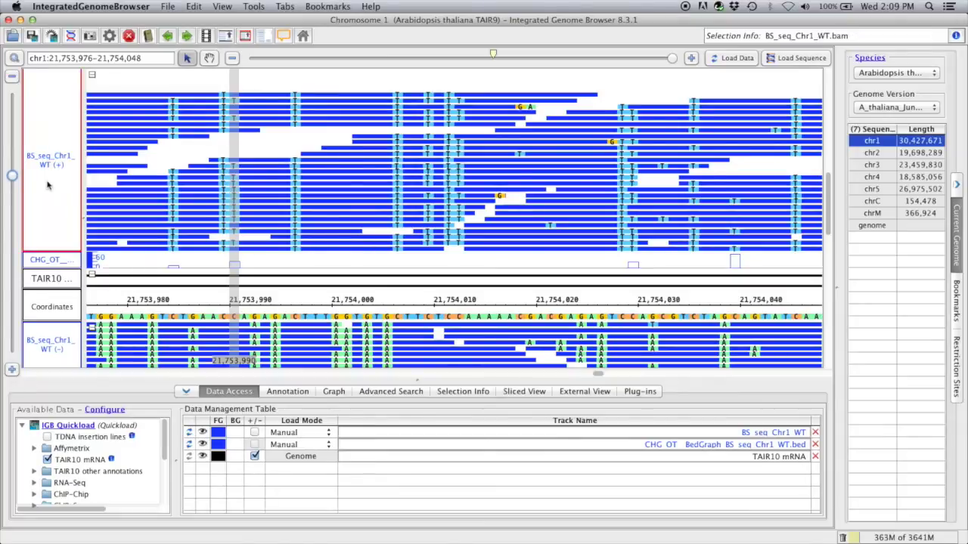
{"action": "left_click", "coordinate": [816, 434]}
{"action": "key", "text": "Return"}
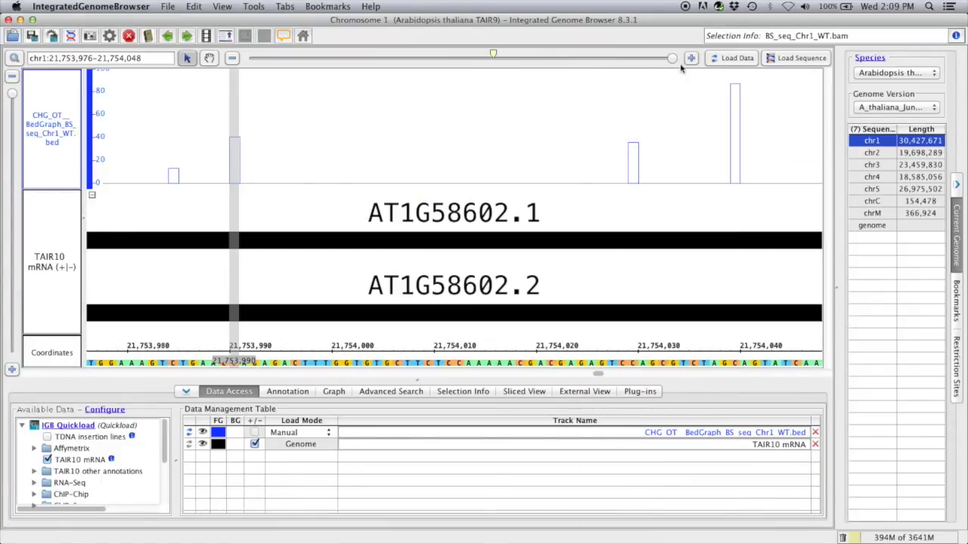
Step: Zoom to AT1G58602.1 at chr1:21,745,442-21,765,899 and select the CHG_OT graph track
{"action": "left_click_drag", "start_coordinate": [671, 61], "coordinate": [458, 62]}
{"action": "double_click", "coordinate": [272, 210]}
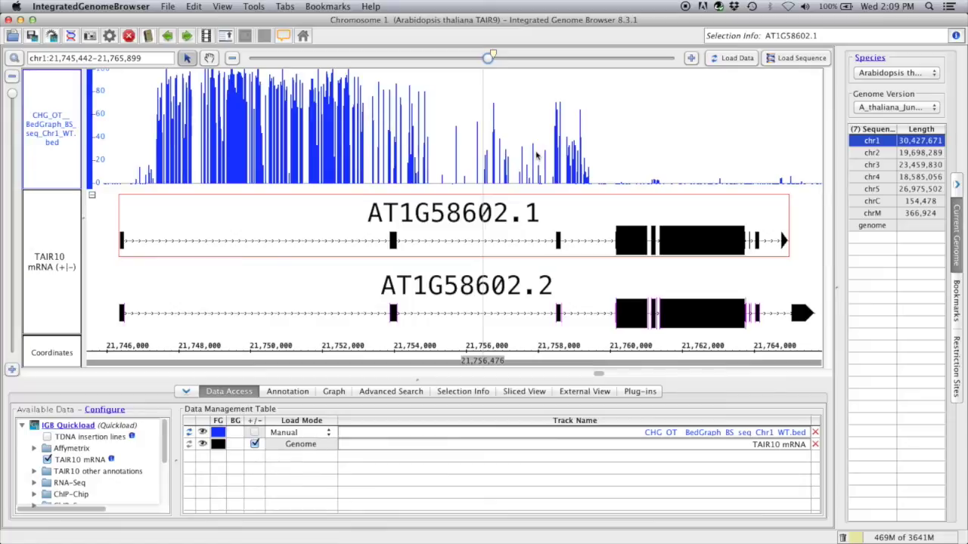
{"action": "left_click", "coordinate": [705, 132]}
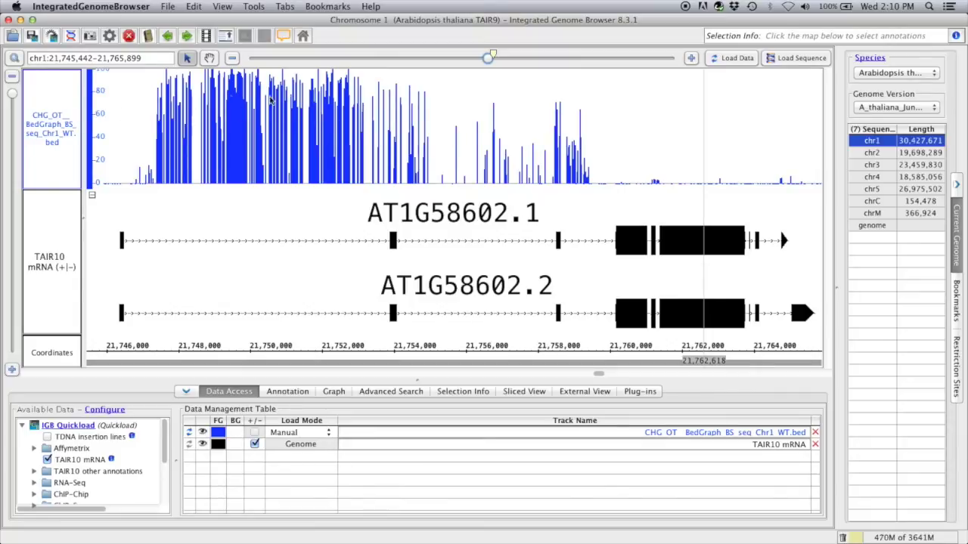
{"action": "left_click", "coordinate": [61, 130]}
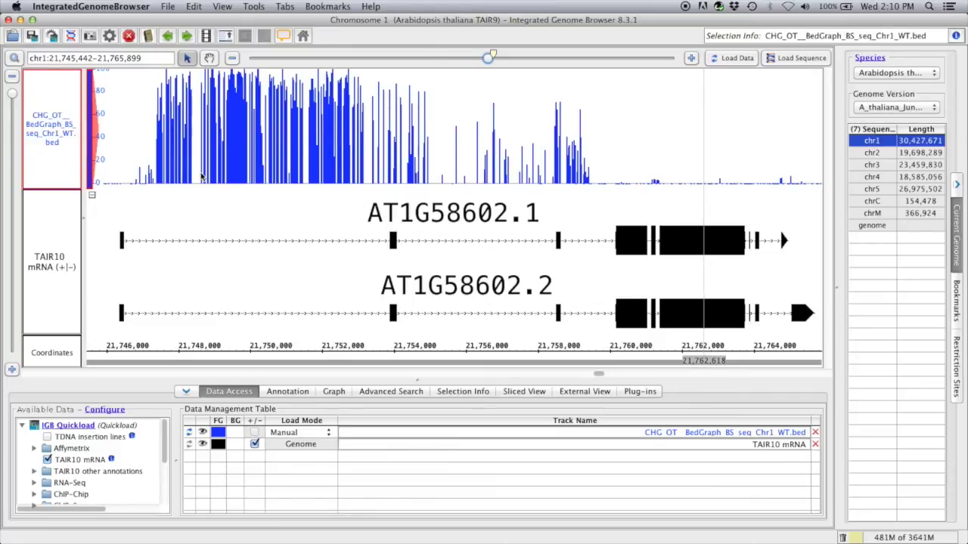
Step: Open the Graph Thresholds dialog for the WT CHG_OT graph and turn threshold visibility on
{"action": "left_click", "coordinate": [335, 393]}
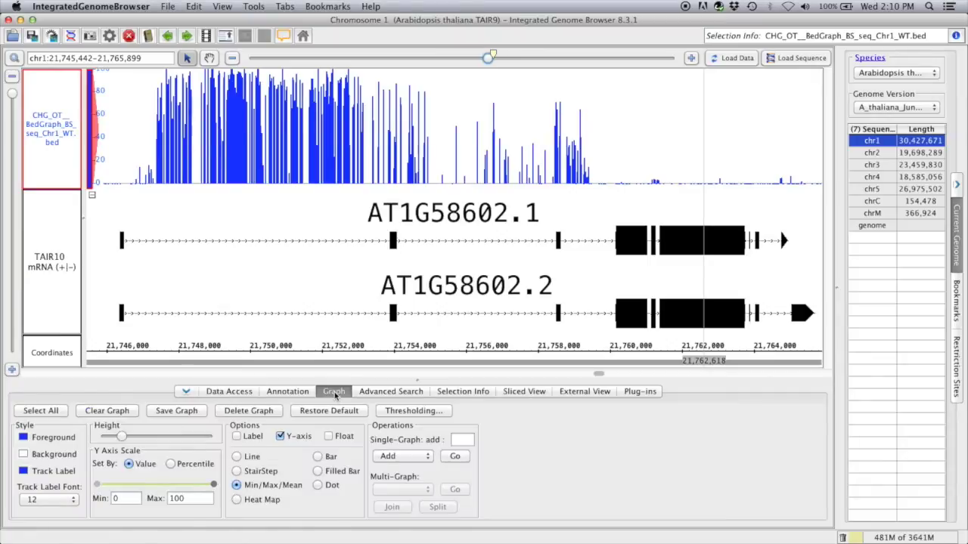
{"action": "left_click", "coordinate": [415, 412]}
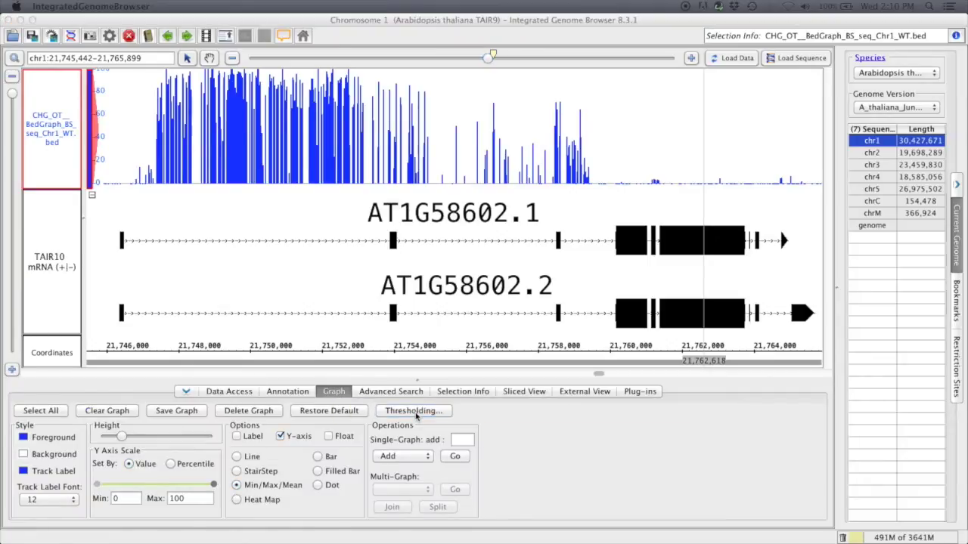
{"action": "left_click_drag", "start_coordinate": [851, 68], "coordinate": [586, 217]}
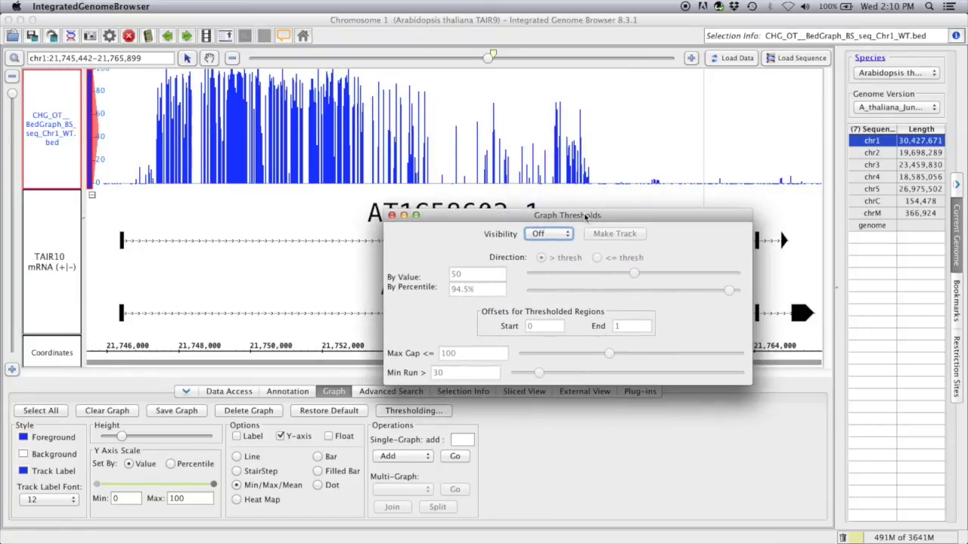
{"action": "left_click", "coordinate": [560, 235]}
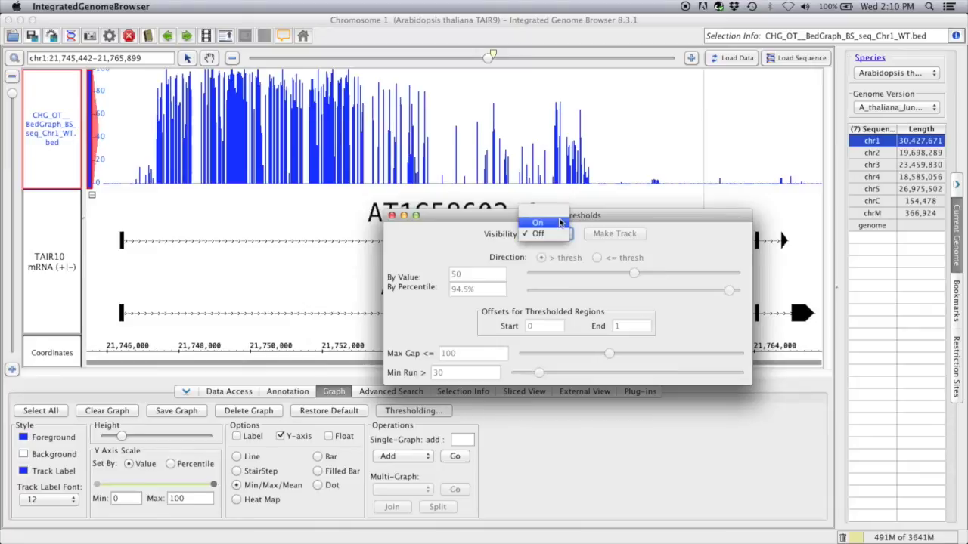
{"action": "left_click", "coordinate": [560, 222]}
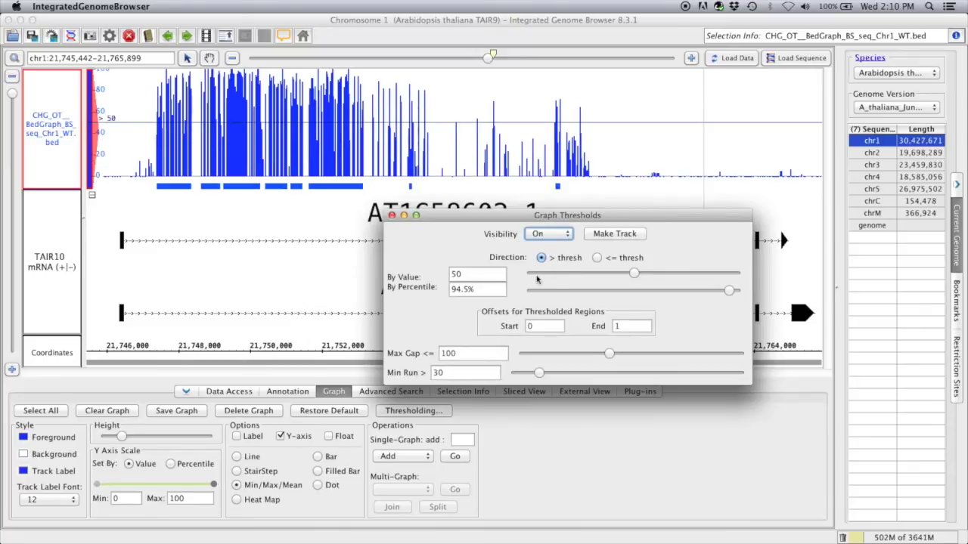
Step: Set threshold By Value 70, Max Gap 10 and Min Run 1, then close the dialog
{"action": "double_click", "coordinate": [478, 274]}
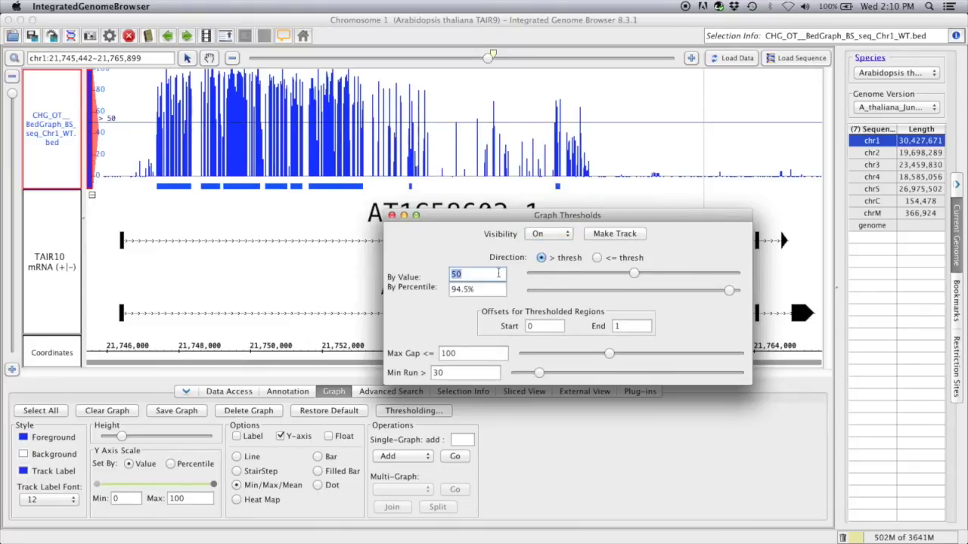
{"action": "key", "text": "Return"}
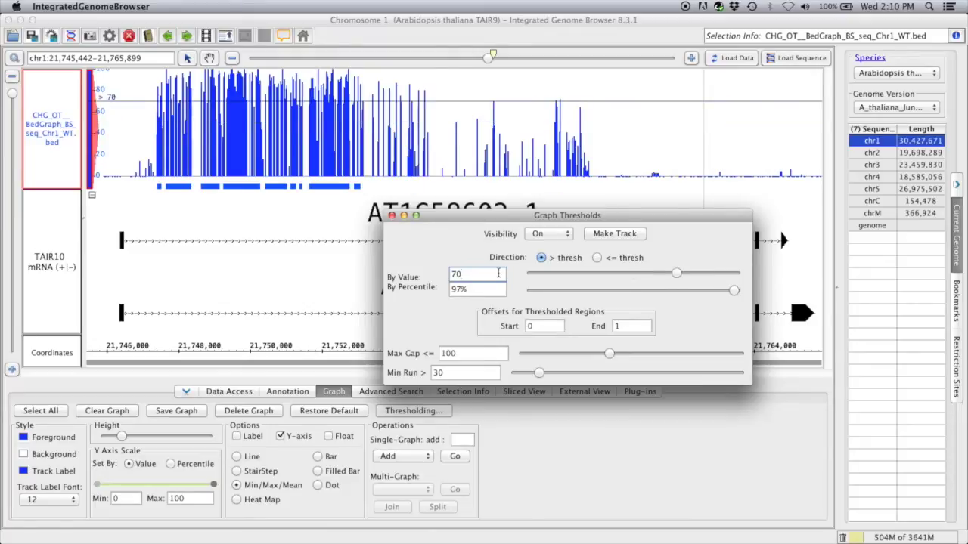
{"action": "left_click_drag", "start_coordinate": [478, 353], "coordinate": [437, 353]}
{"action": "type", "text": "10"}
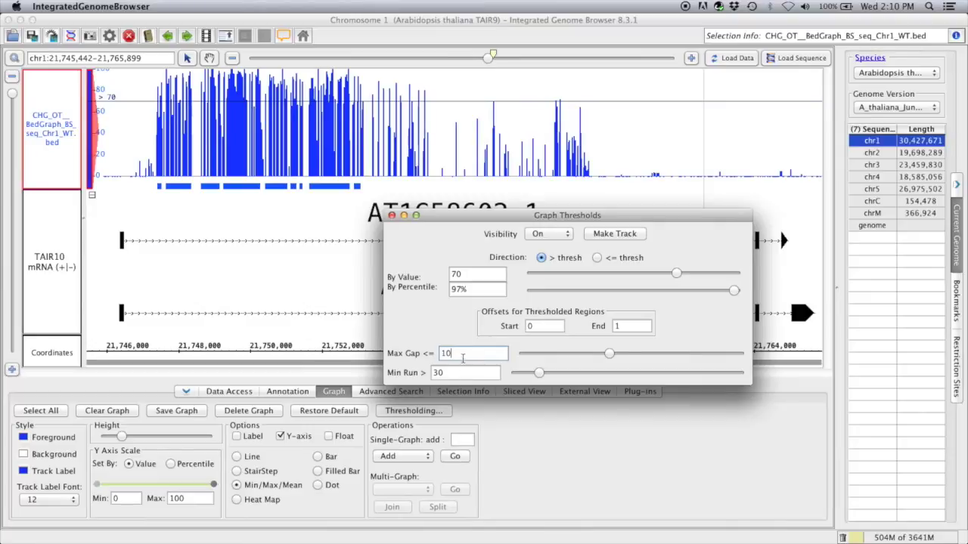
{"action": "key", "text": "Tab"}
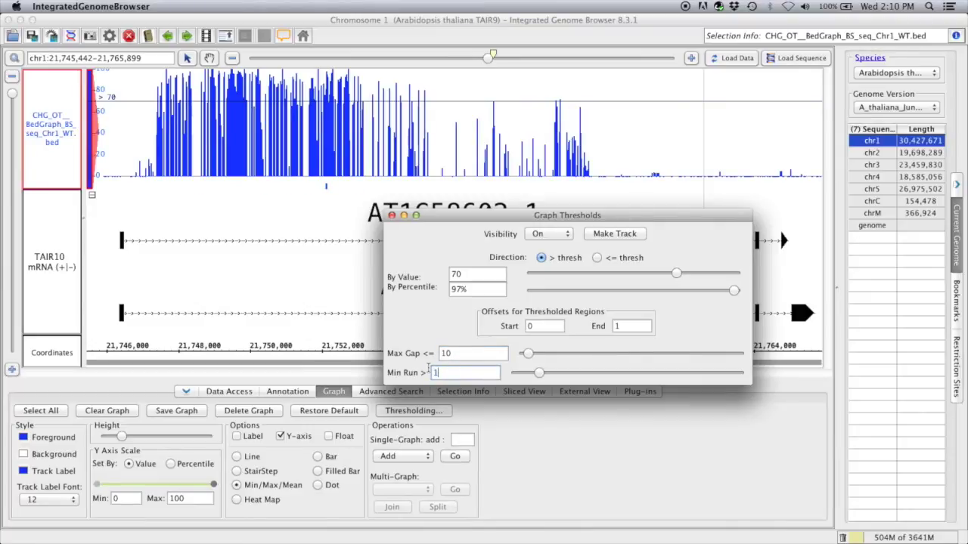
{"action": "type", "text": "1"}
{"action": "key", "text": "Return"}
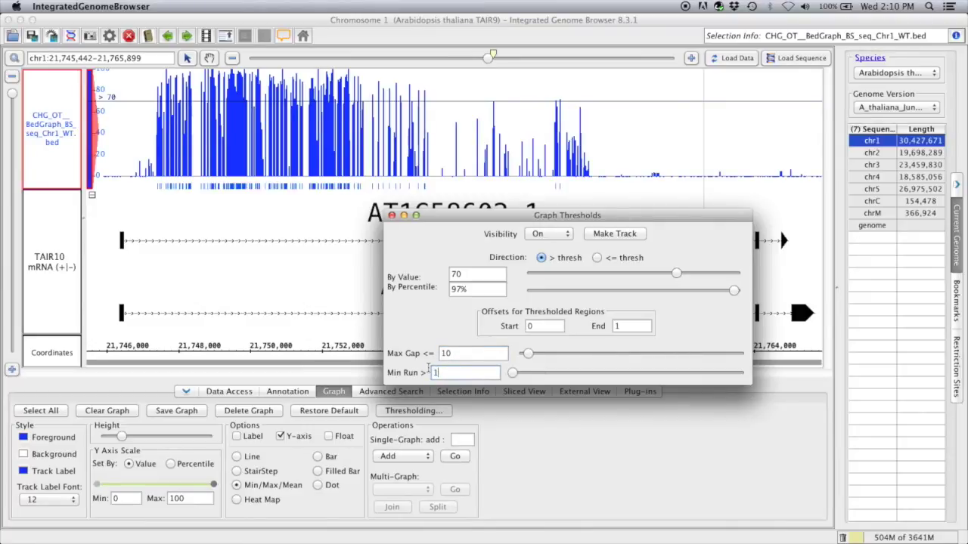
{"action": "left_click", "coordinate": [392, 216]}
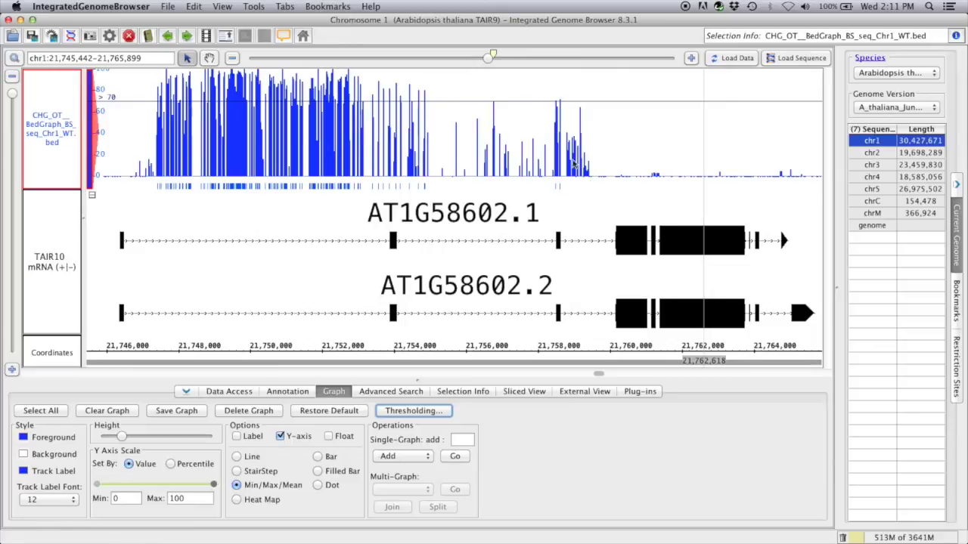
{"action": "mouse_move", "coordinate": [726, 239]}
Step: Send Galaxy dataset 6, CHG-OT BedGraph BS-seq Chr1 KO, to IGB via 'display in IGB View'
{"action": "key", "text": "ctrl+Up"}
{"action": "left_click", "coordinate": [325, 193]}
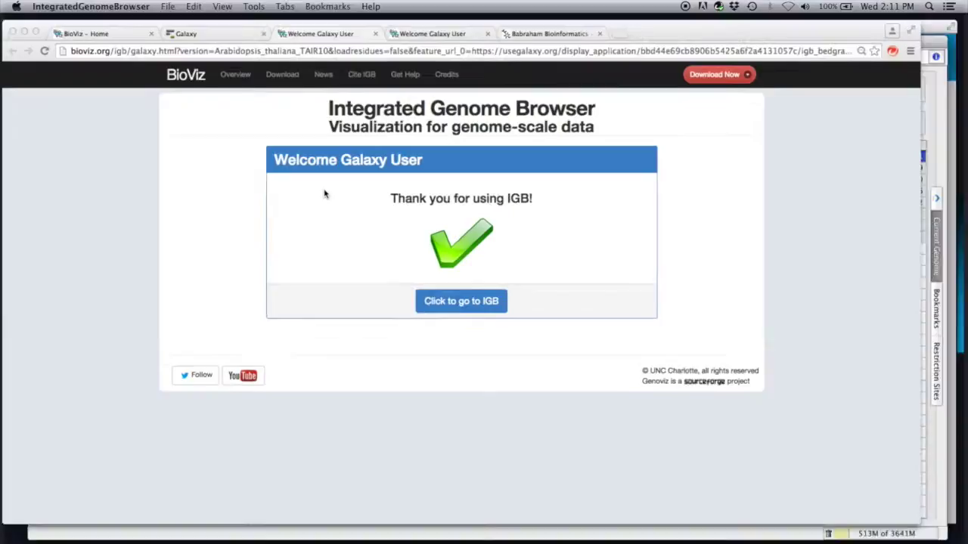
{"action": "left_click", "coordinate": [200, 27]}
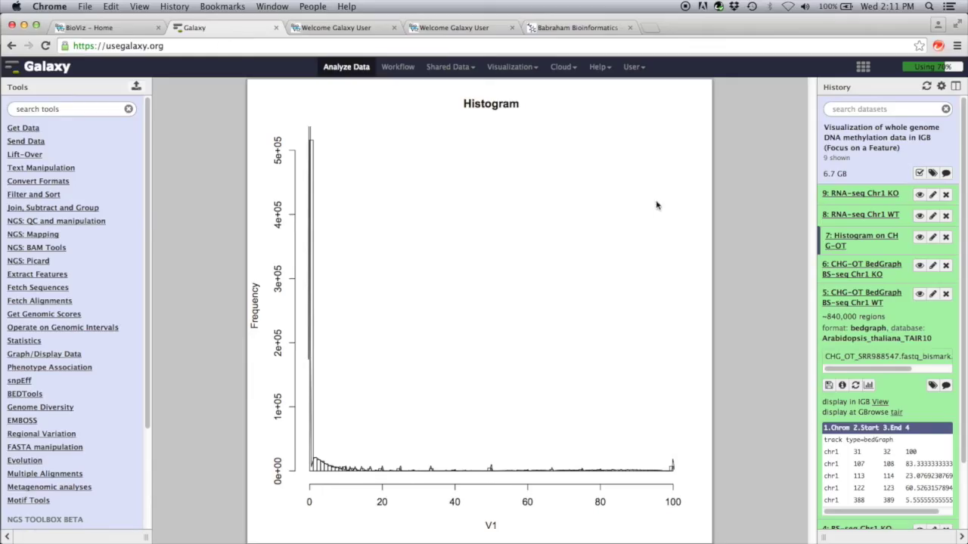
{"action": "left_click", "coordinate": [854, 297]}
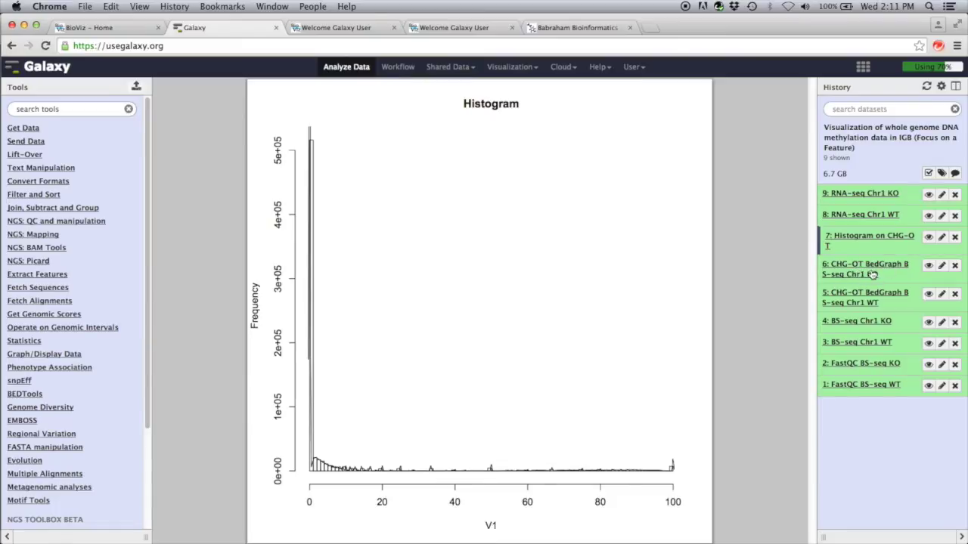
{"action": "left_click", "coordinate": [871, 273]}
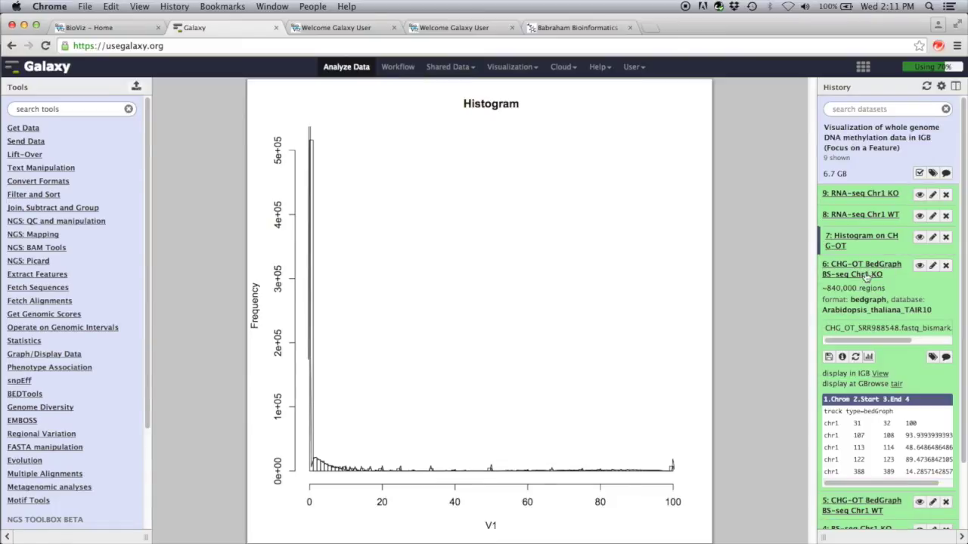
{"action": "left_click", "coordinate": [883, 377]}
{"action": "key", "text": "ctrl+Up"}
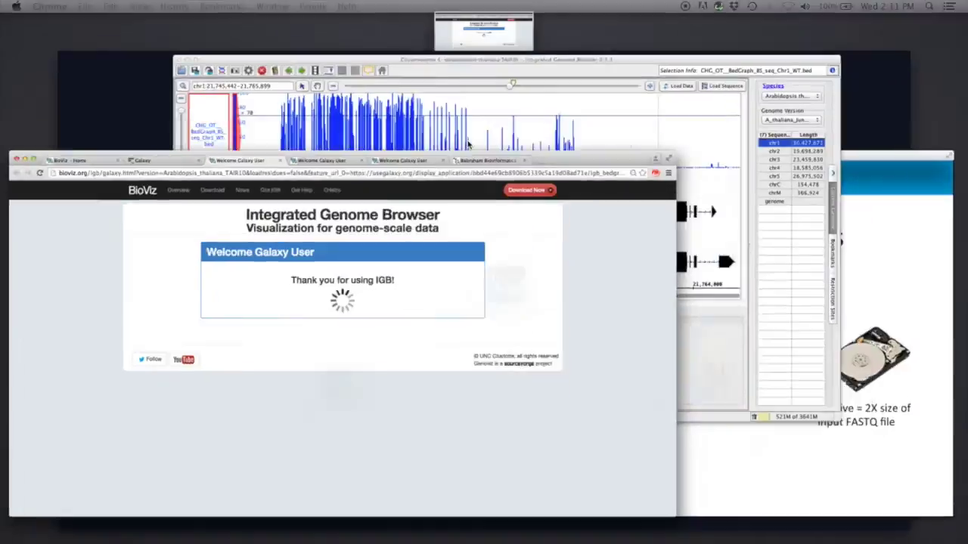
Step: Load the CHG_OT KO methylation graph in IGB and open its Thresholding settings
{"action": "left_click", "coordinate": [476, 168]}
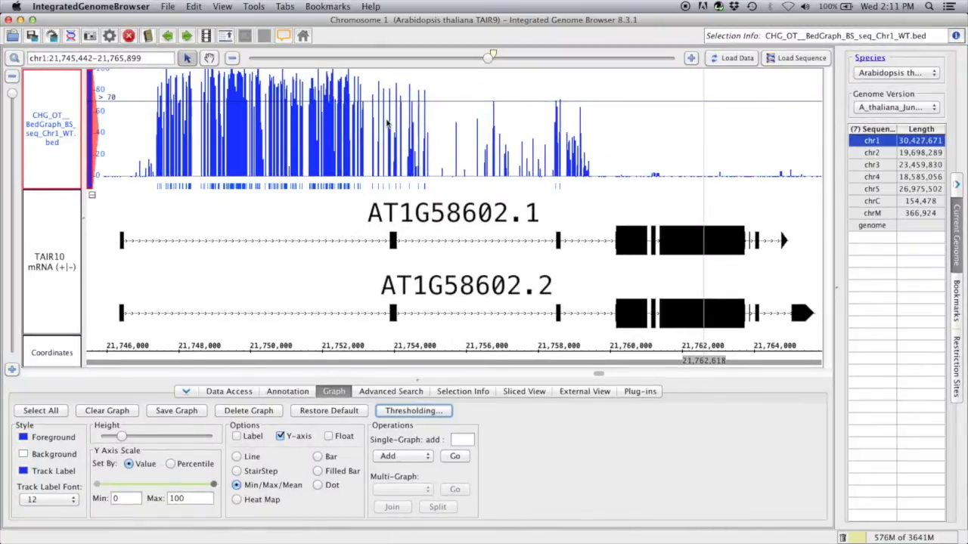
{"action": "left_click", "coordinate": [717, 58]}
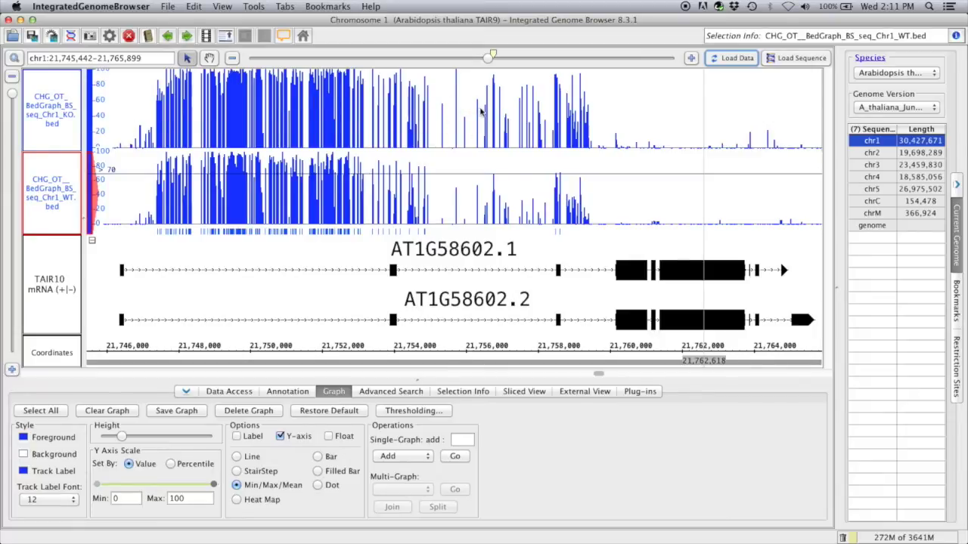
{"action": "left_click", "coordinate": [54, 124]}
{"action": "left_click", "coordinate": [414, 412]}
Step: Threshold the KO graph above 70 with Max Gap 10 and Min Run 1, then close the dialog
{"action": "left_click", "coordinate": [561, 235]}
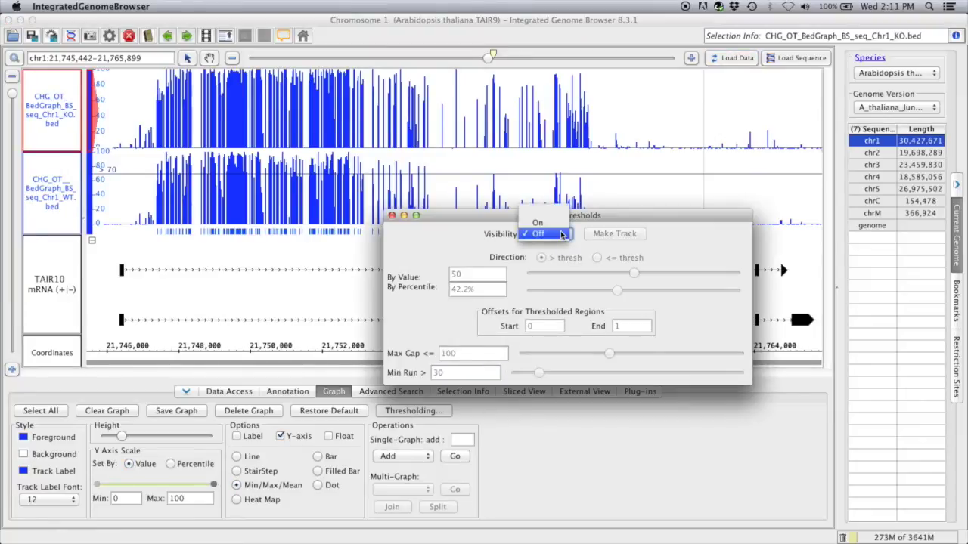
{"action": "left_click", "coordinate": [536, 223]}
{"action": "left_click", "coordinate": [477, 275]}
{"action": "left_click_drag", "start_coordinate": [476, 274], "coordinate": [424, 278]}
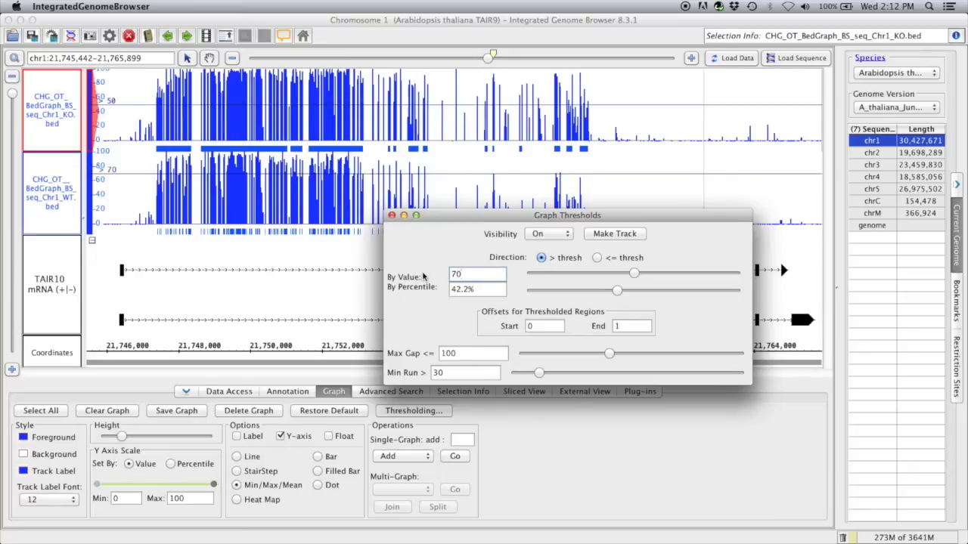
{"action": "type", "text": "70"}
{"action": "key", "text": "Return"}
{"action": "left_click_drag", "start_coordinate": [477, 353], "coordinate": [412, 353]}
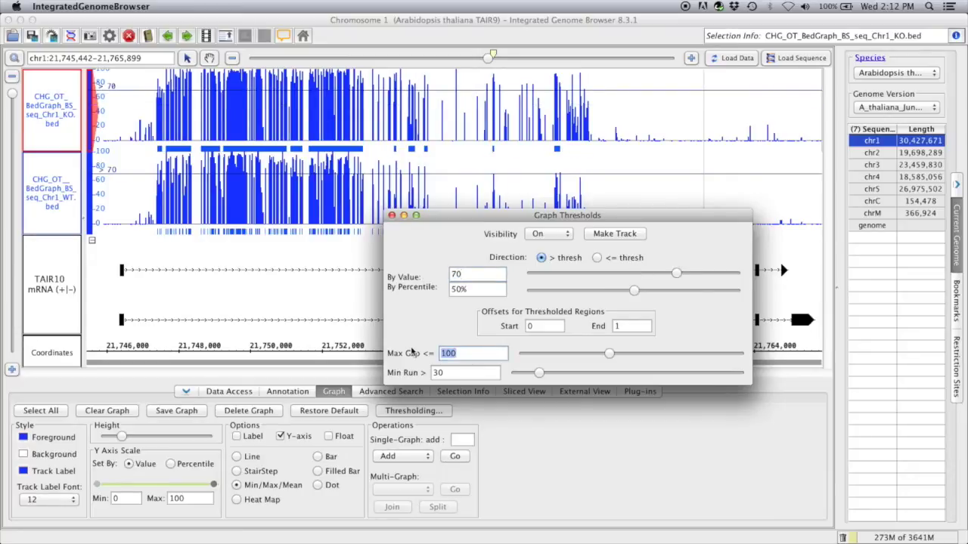
{"action": "type", "text": "10"}
{"action": "key", "text": "Return"}
{"action": "left_click_drag", "start_coordinate": [448, 373], "coordinate": [424, 375]}
{"action": "key", "text": "Return"}
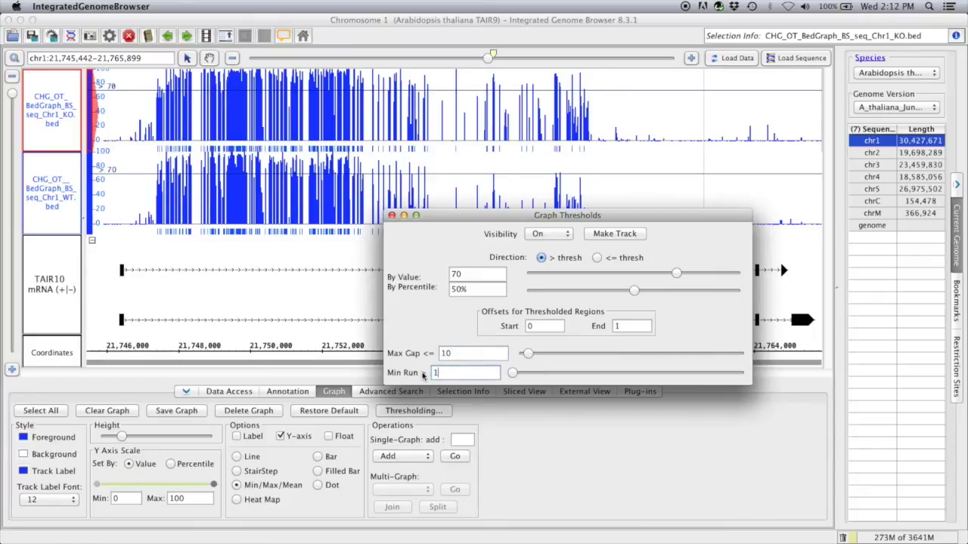
{"action": "left_click", "coordinate": [391, 216]}
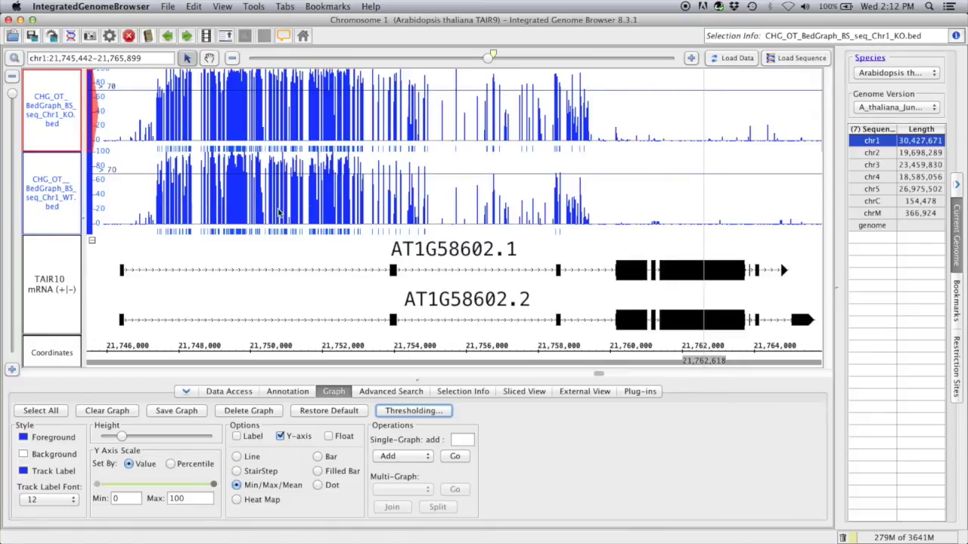
Step: Make a track of the WT graph's above-threshold regions
{"action": "left_click", "coordinate": [55, 190]}
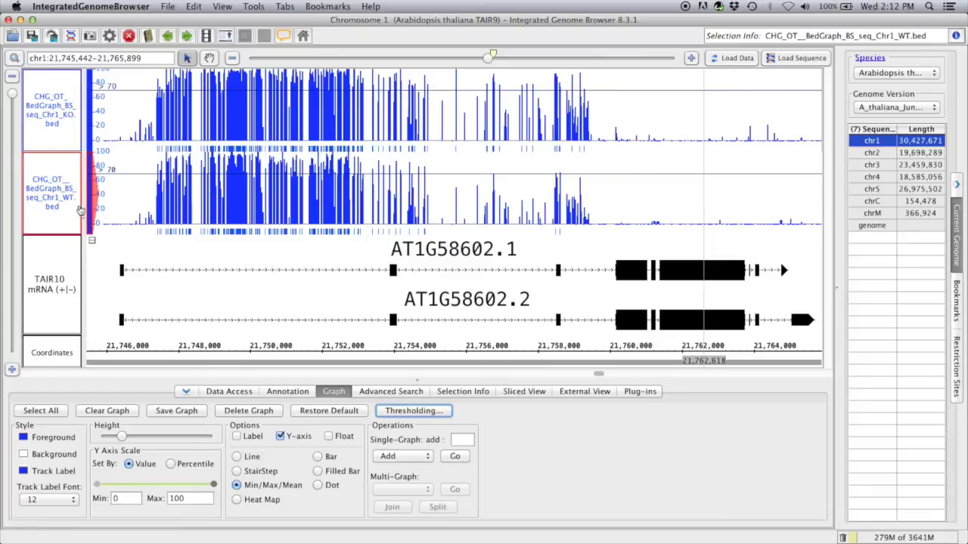
{"action": "left_click", "coordinate": [408, 411]}
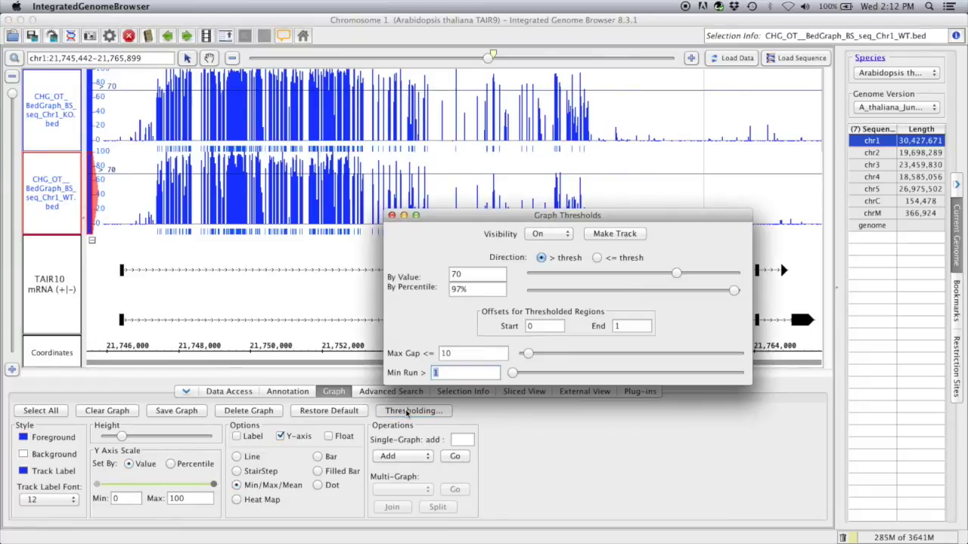
{"action": "left_click", "coordinate": [627, 234]}
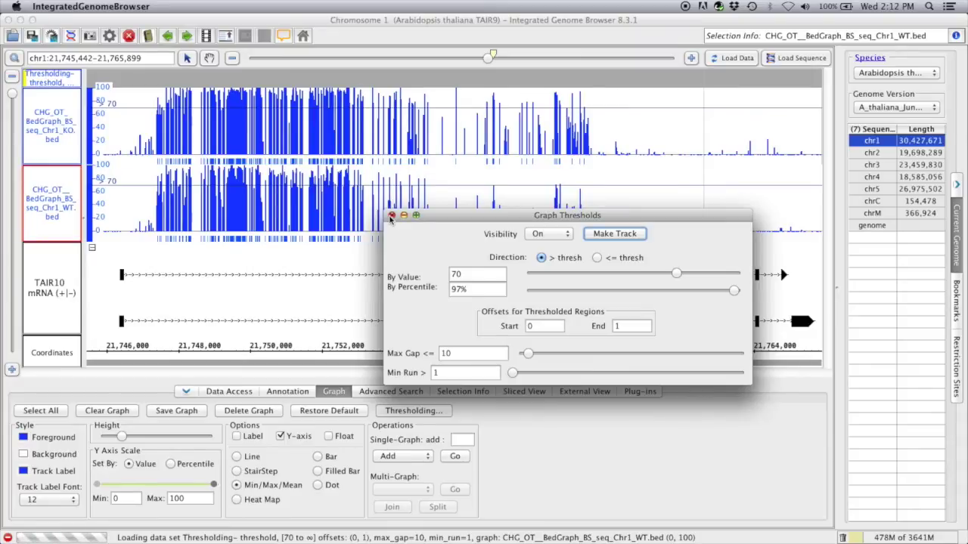
{"action": "left_click", "coordinate": [391, 215]}
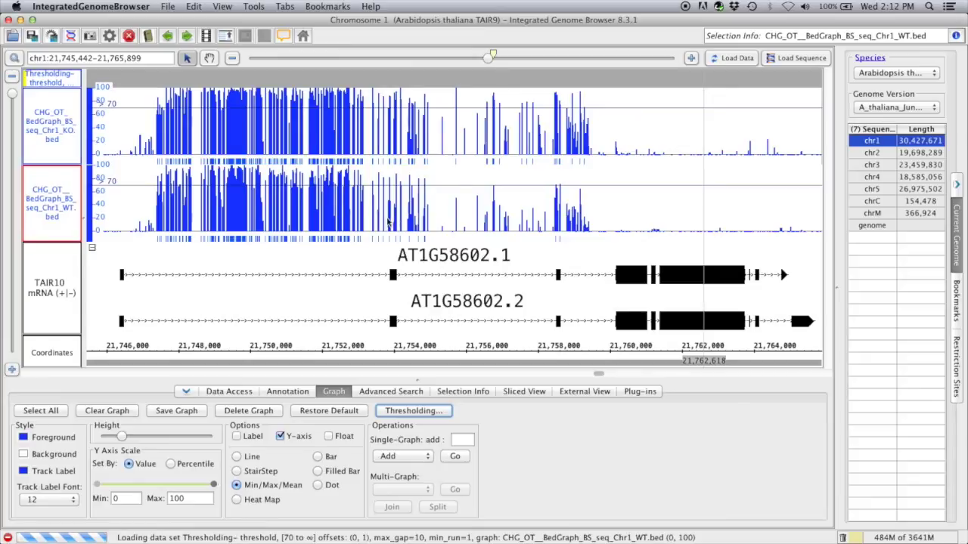
Step: Make a track of the KO graph's thresholded regions, then select both graphs for track options
{"action": "left_click", "coordinate": [65, 134]}
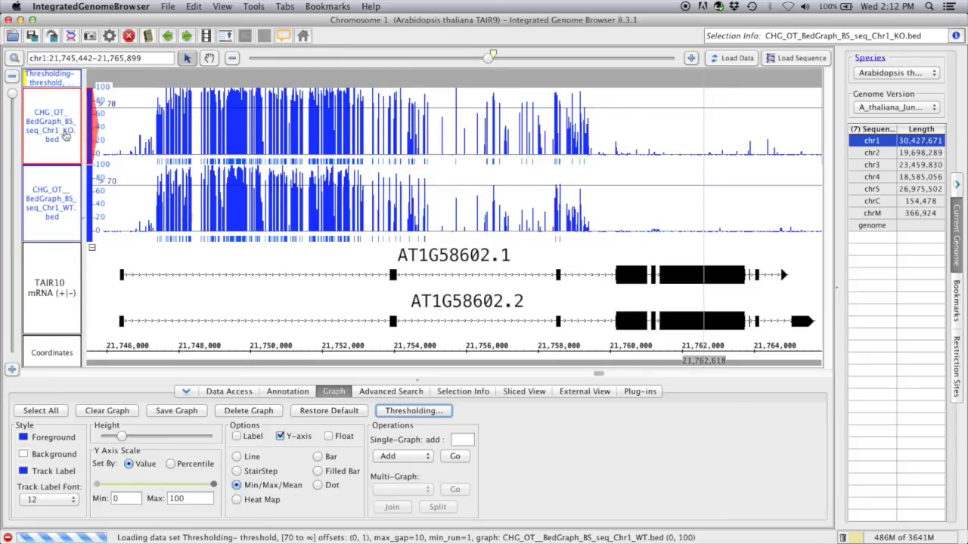
{"action": "left_click", "coordinate": [425, 414]}
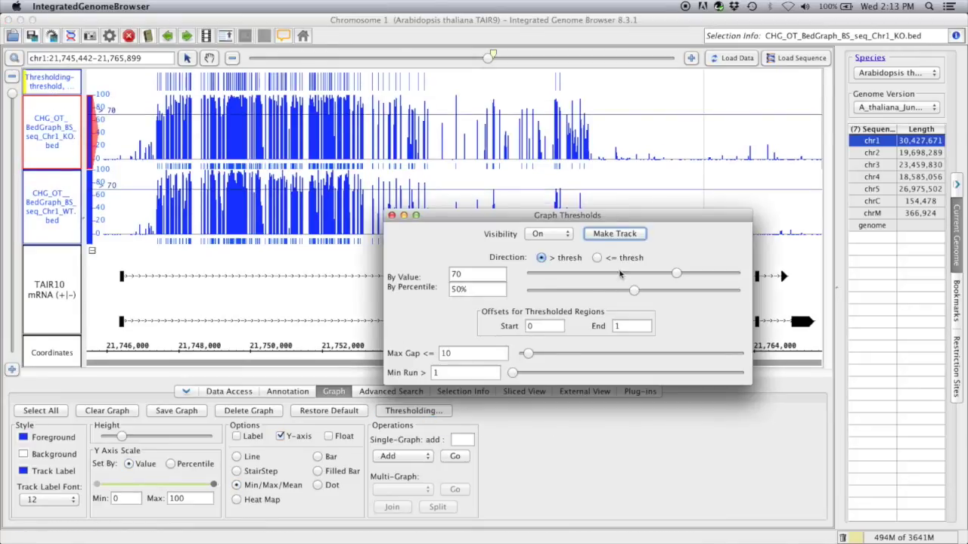
{"action": "left_click", "coordinate": [614, 234]}
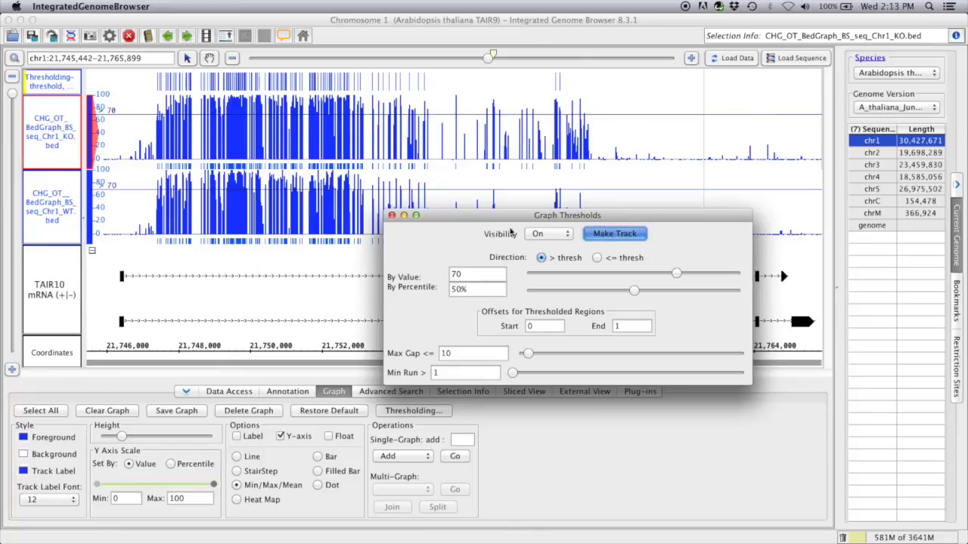
{"action": "left_click", "coordinate": [391, 215]}
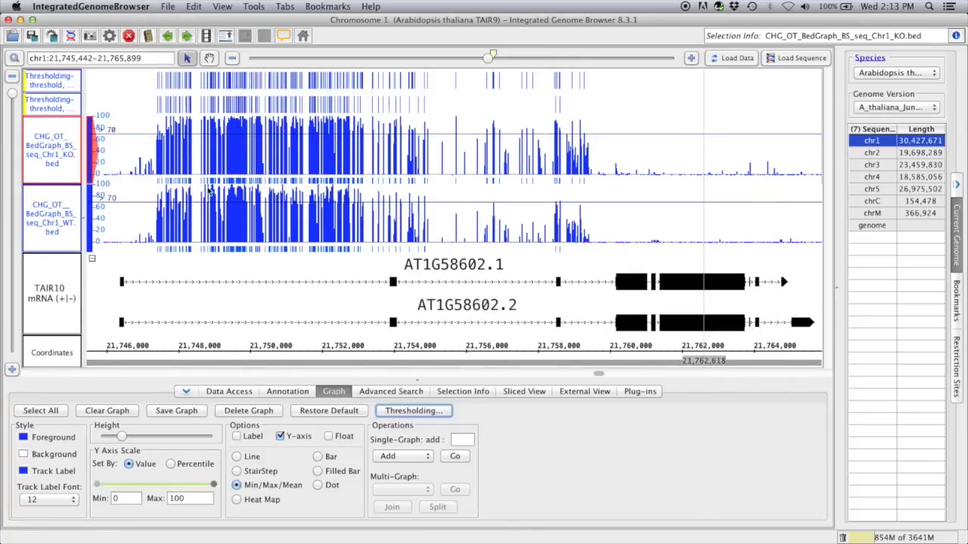
{"action": "left_click", "coordinate": [58, 217], "text": "shift"}
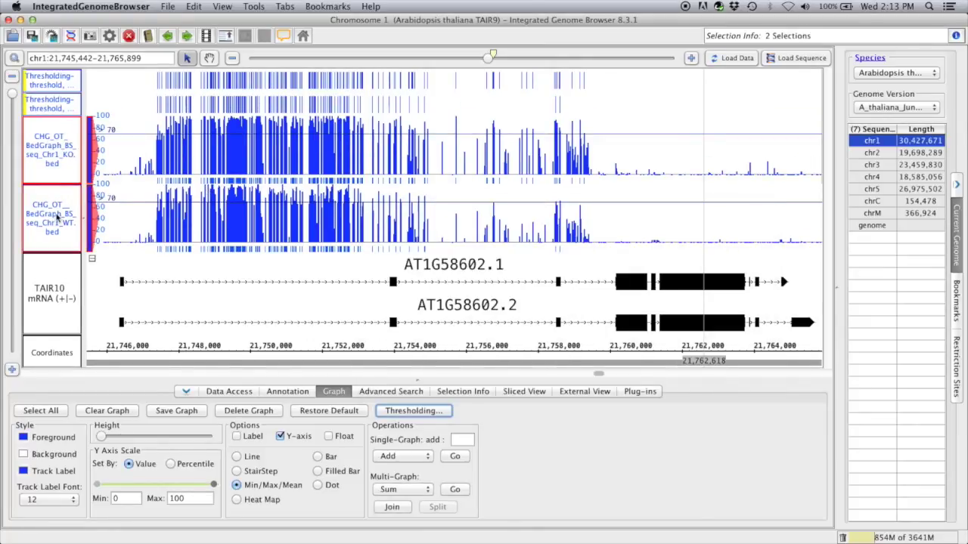
{"action": "right_click", "coordinate": [58, 167]}
Step: Hide the two original methylation graphs and rename the third threshold track to KO Thresh
{"action": "left_click", "coordinate": [89, 208]}
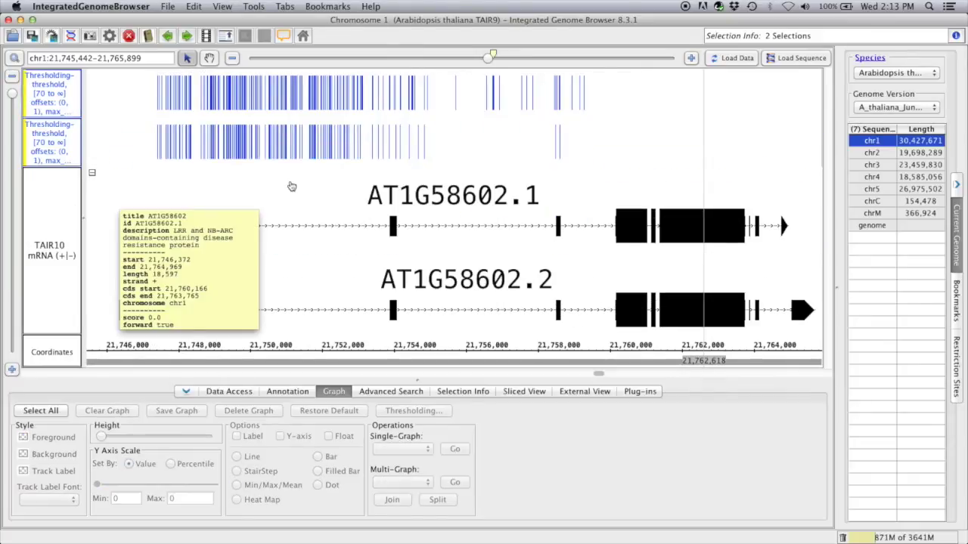
{"action": "left_click", "coordinate": [229, 392]}
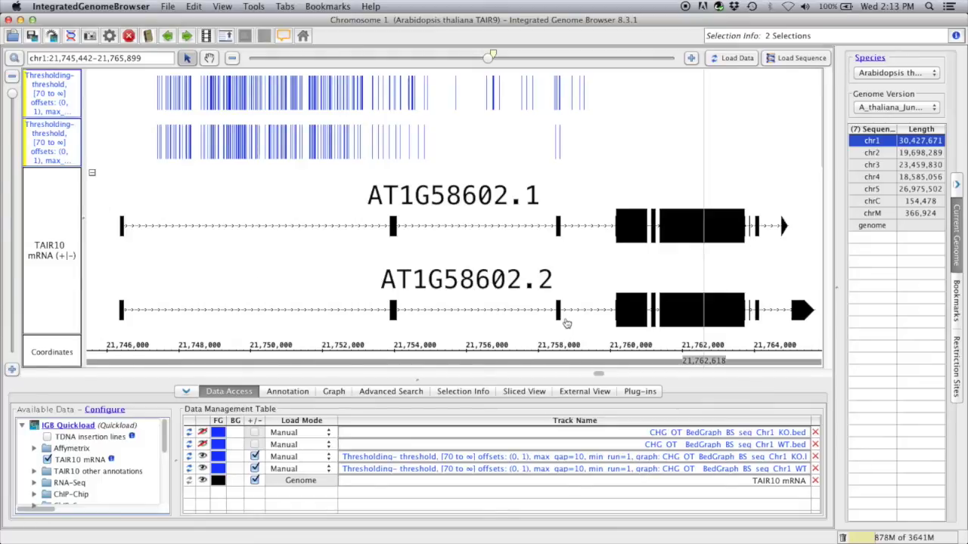
{"action": "double_click", "coordinate": [691, 458]}
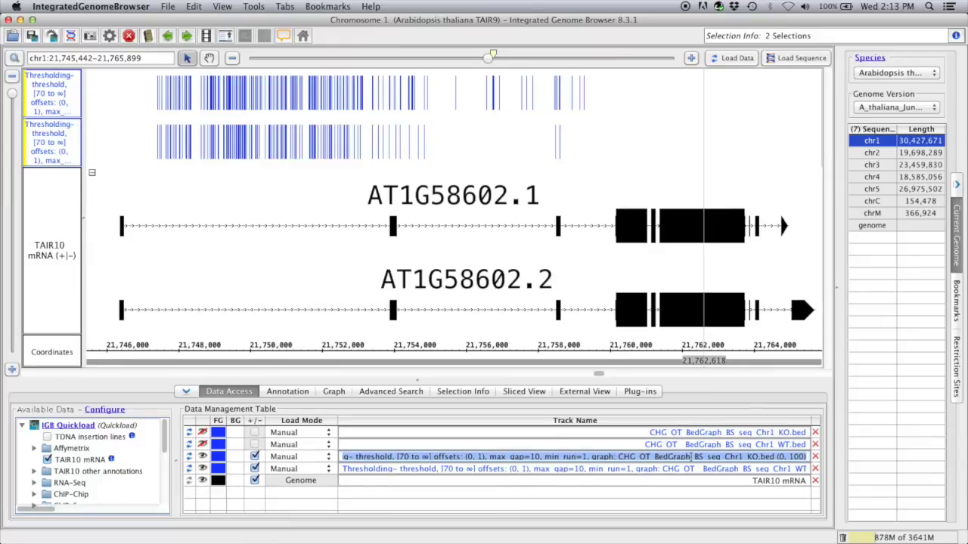
{"action": "type", "text": "KO Thresh"}
{"action": "key", "text": "Return"}
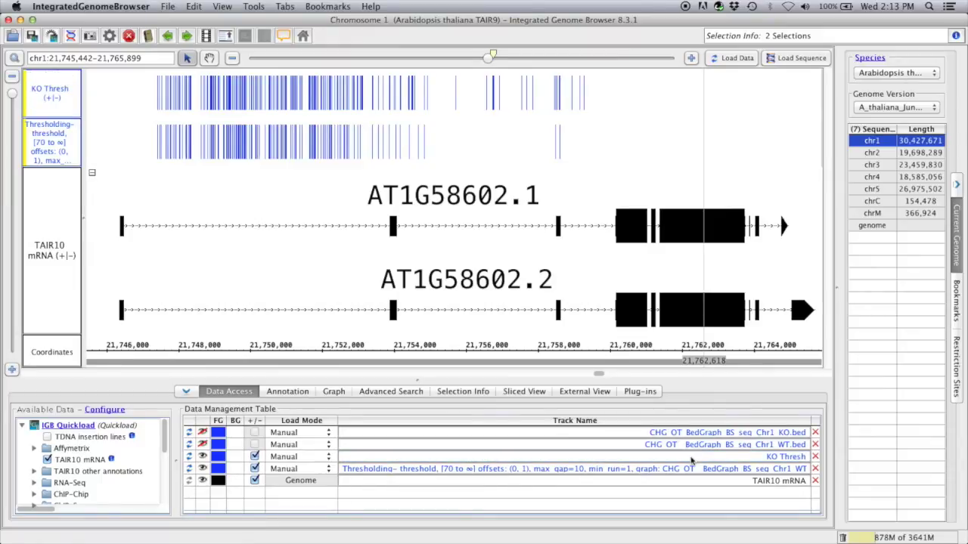
Step: Rename the fourth threshold track to WT Thresh
{"action": "double_click", "coordinate": [711, 469]}
{"action": "type", "text": "WT Thresh"}
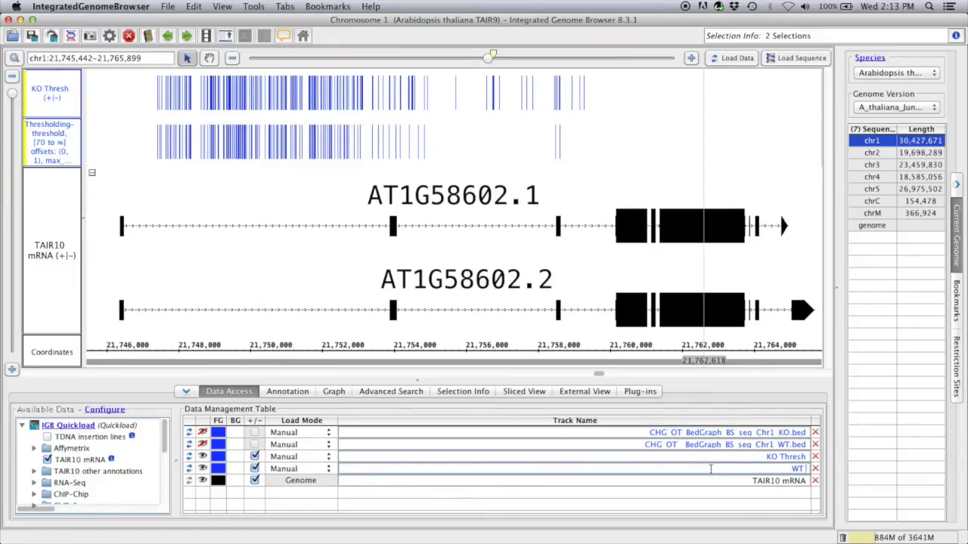
{"action": "key", "text": "Return"}
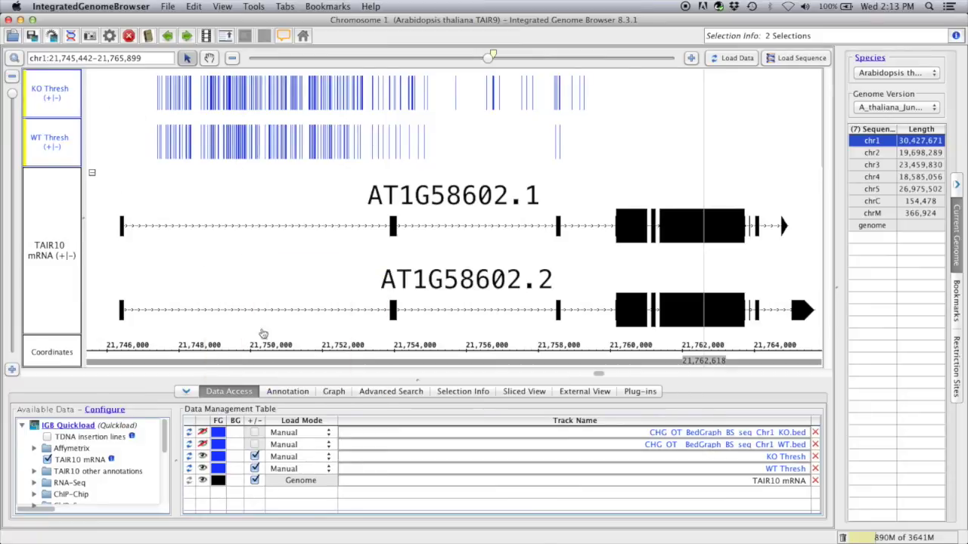
Step: Select KO Thresh and WT Thresh and compute an A not B multi-track result
{"action": "left_click", "coordinate": [288, 391]}
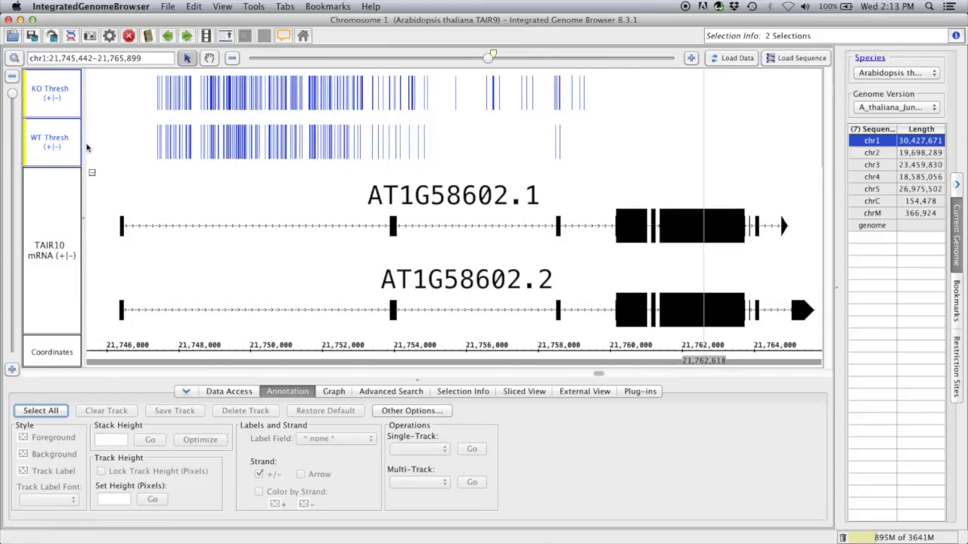
{"action": "left_click", "coordinate": [61, 91]}
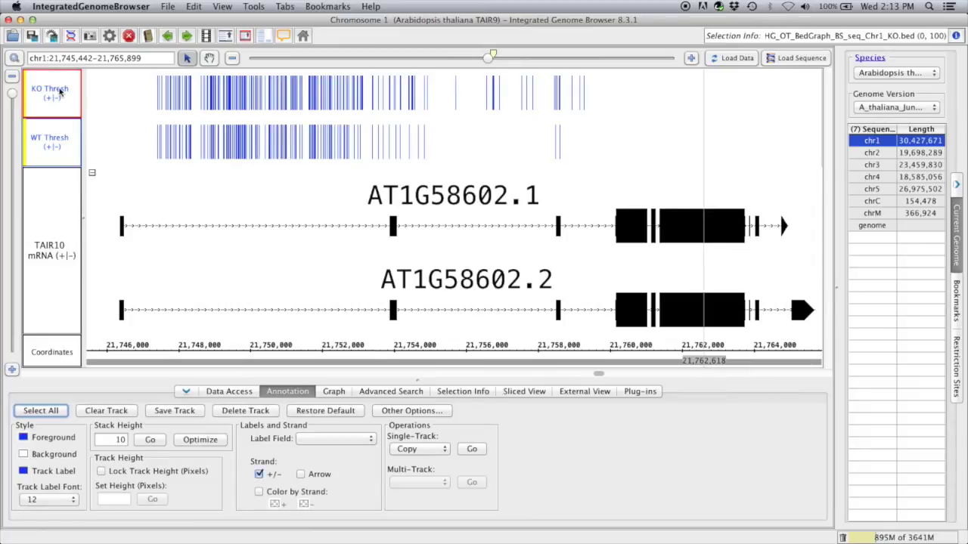
{"action": "left_click", "coordinate": [58, 145], "text": "shift"}
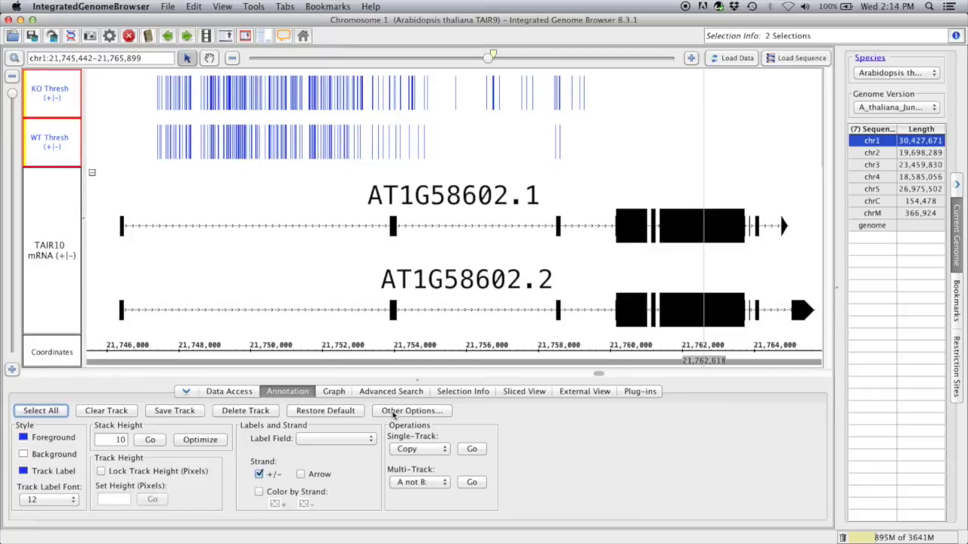
{"action": "left_click", "coordinate": [433, 484]}
{"action": "left_click", "coordinate": [428, 486]}
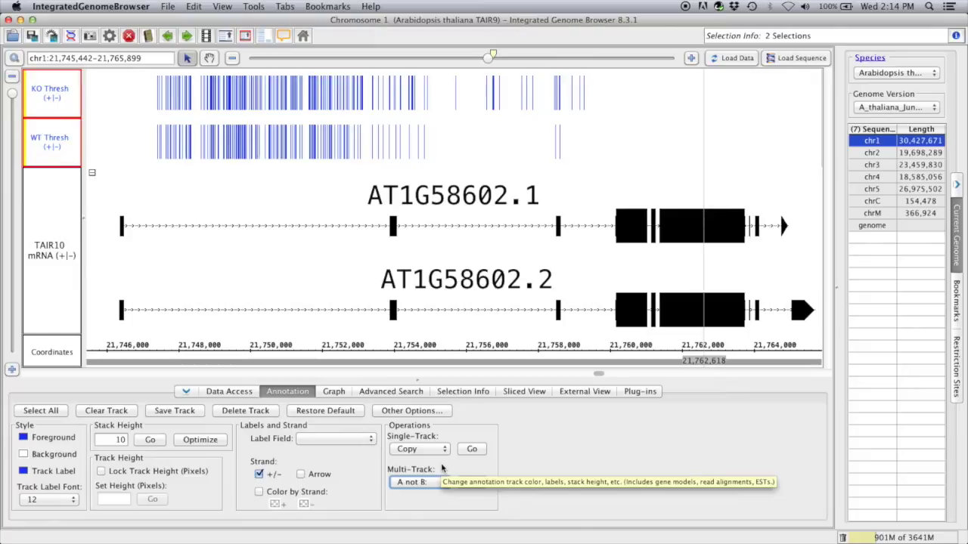
{"action": "left_click", "coordinate": [472, 483]}
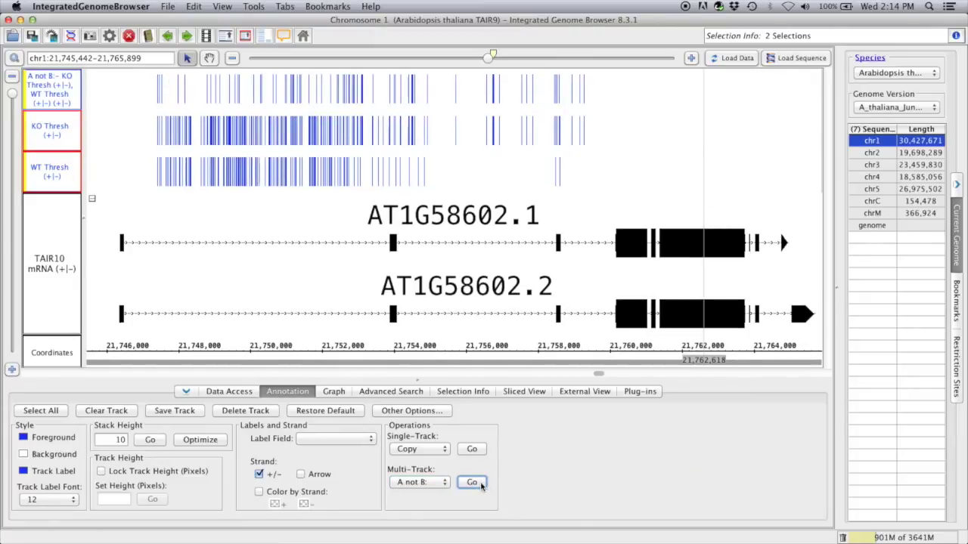
Step: Compute a B not A track from the same two Thresh tracks
{"action": "left_click", "coordinate": [442, 484]}
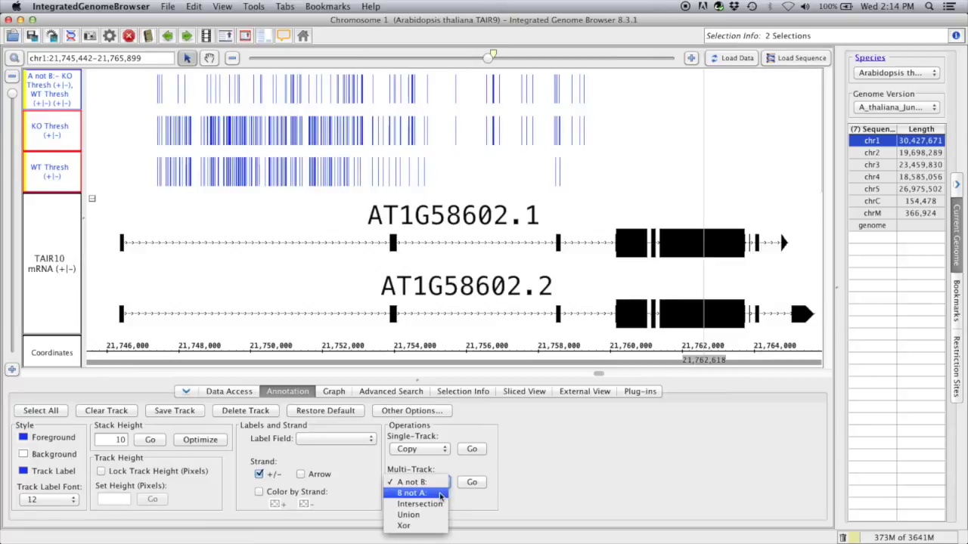
{"action": "left_click", "coordinate": [441, 495]}
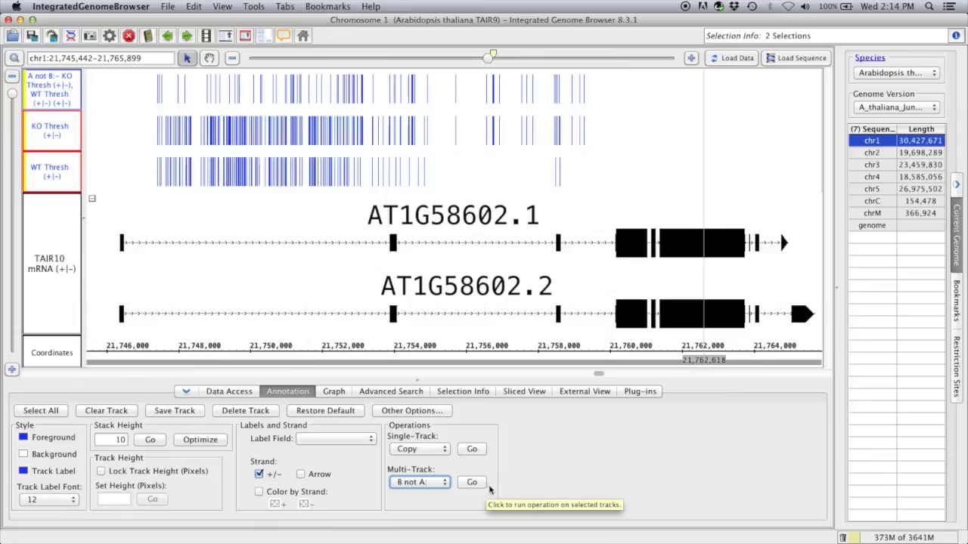
{"action": "left_click", "coordinate": [473, 484]}
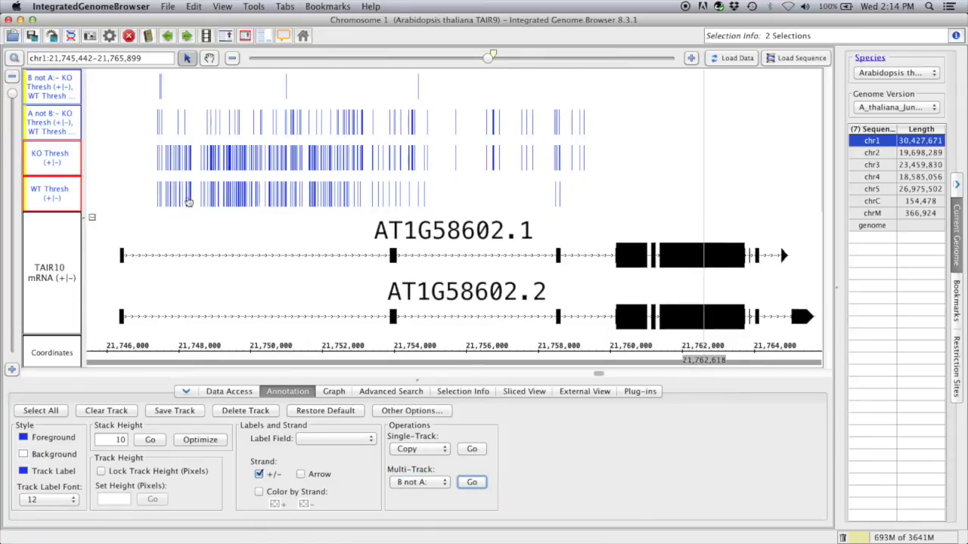
Step: Hide the selected KO Thresh and WT Thresh tracks
{"action": "right_click", "coordinate": [50, 160]}
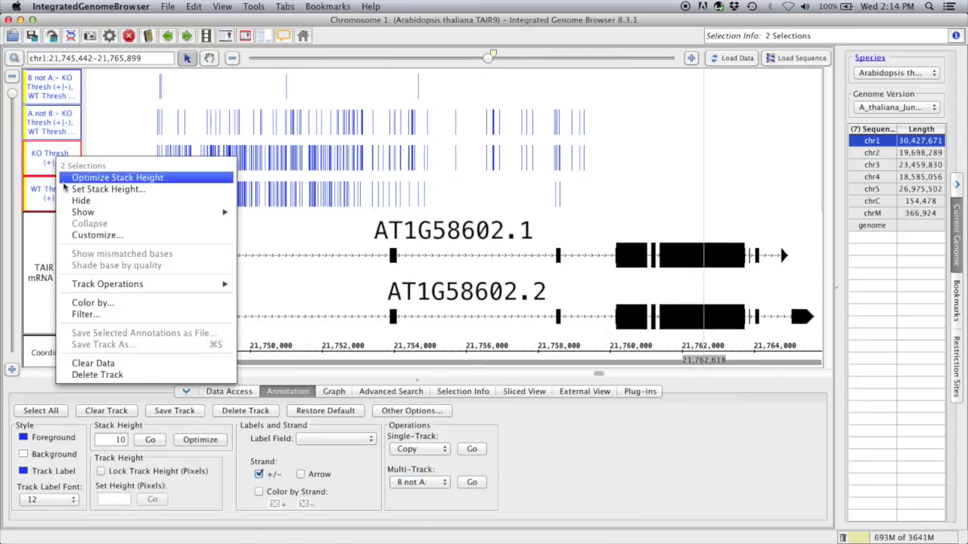
{"action": "left_click", "coordinate": [78, 200]}
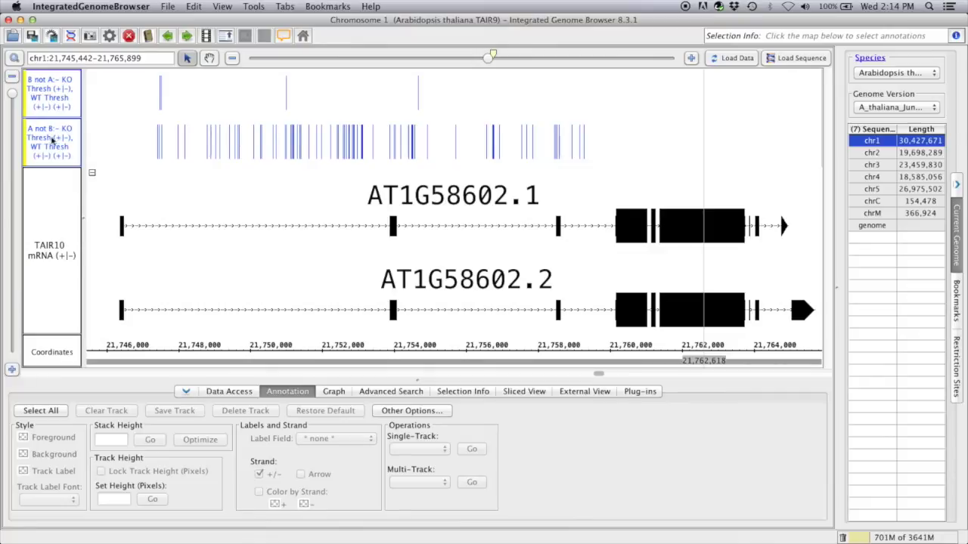
{"action": "left_click", "coordinate": [233, 393]}
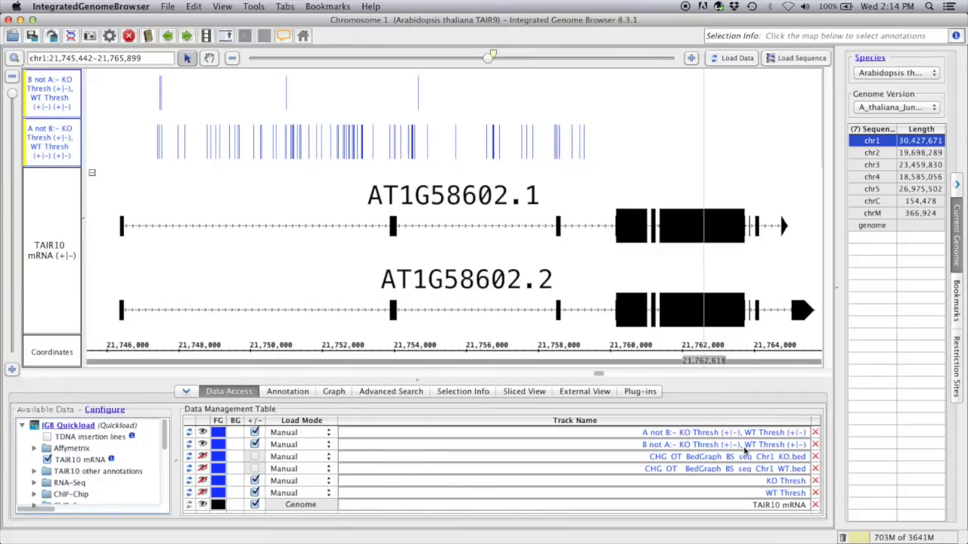
Step: Rename the A not B track to KO Only and B not A to WT Only
{"action": "double_click", "coordinate": [710, 432]}
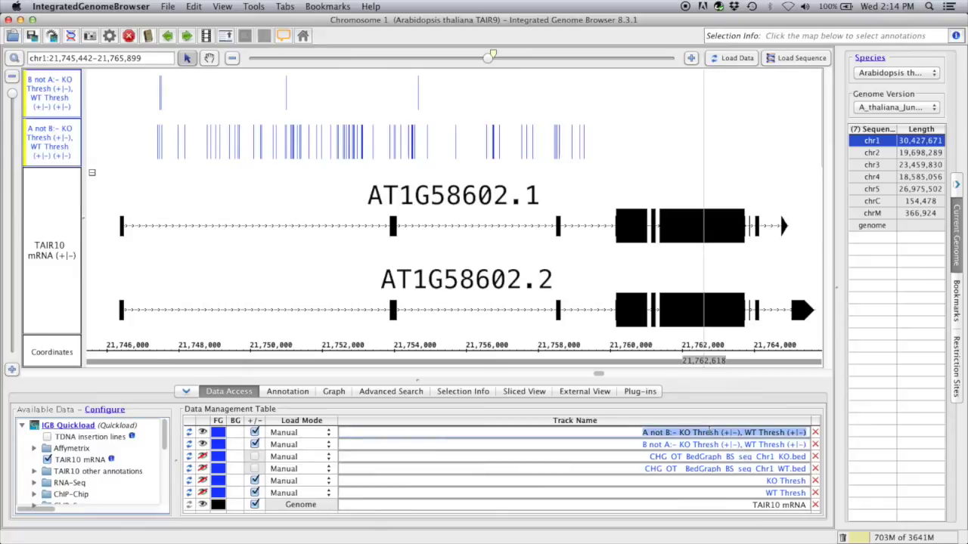
{"action": "type", "text": "KO Only"}
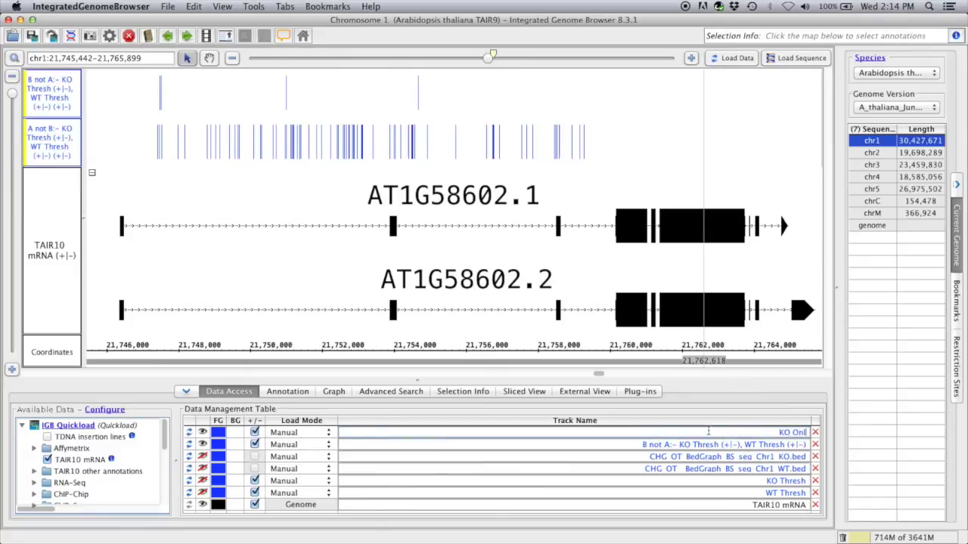
{"action": "double_click", "coordinate": [712, 444]}
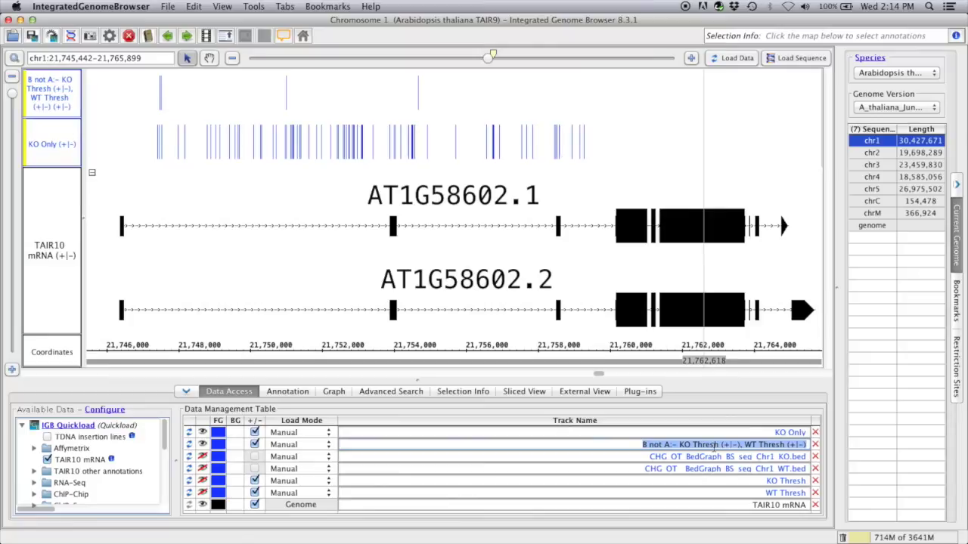
{"action": "type", "text": "WT Only"}
{"action": "key", "text": "Return"}
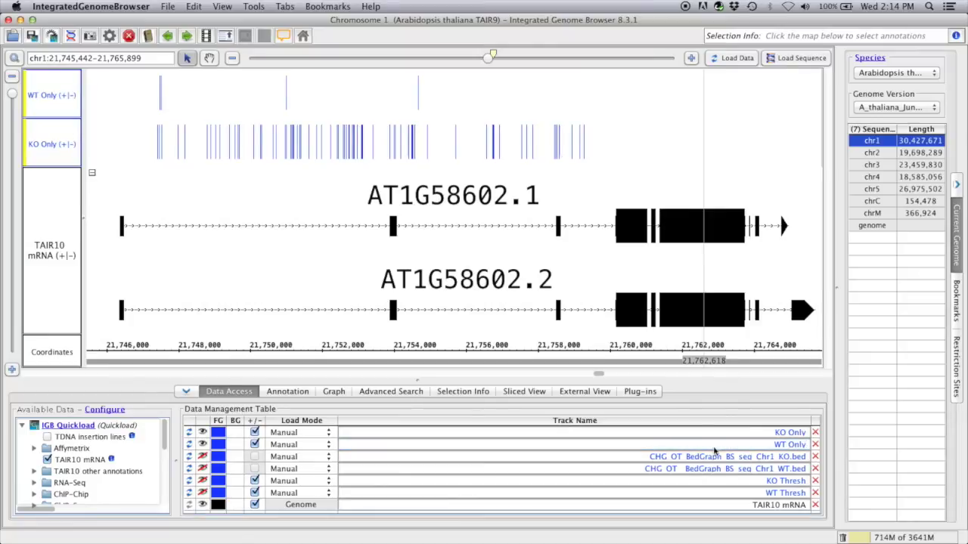
{"action": "left_click", "coordinate": [222, 137]}
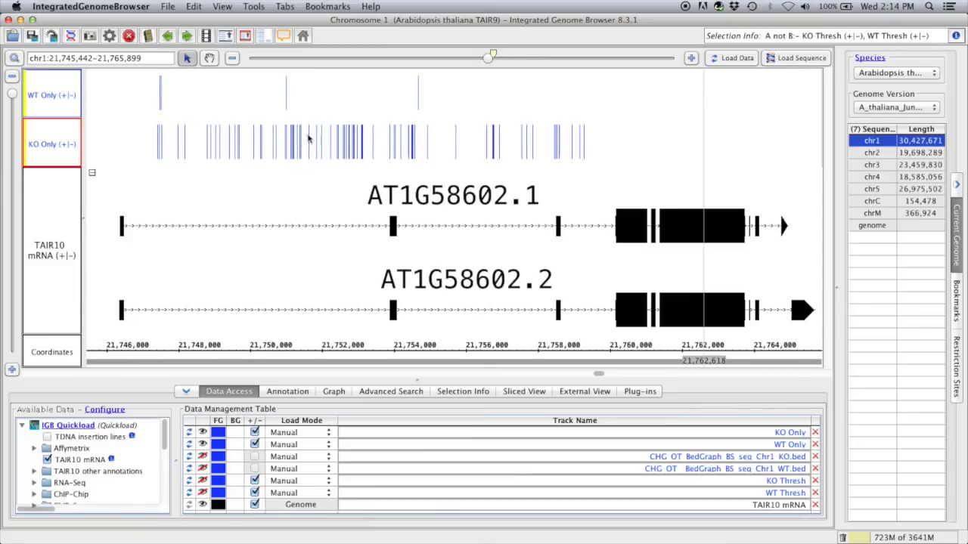
Step: In Galaxy, send the RNA-seq Chr1 WT alignment dataset to IGB
{"action": "mouse_move", "coordinate": [298, 143]}
{"action": "mouse_move", "coordinate": [516, 188]}
{"action": "key", "text": "ctrl+Up"}
{"action": "left_click", "coordinate": [278, 123]}
{"action": "left_click", "coordinate": [203, 28]}
{"action": "left_click", "coordinate": [874, 215]}
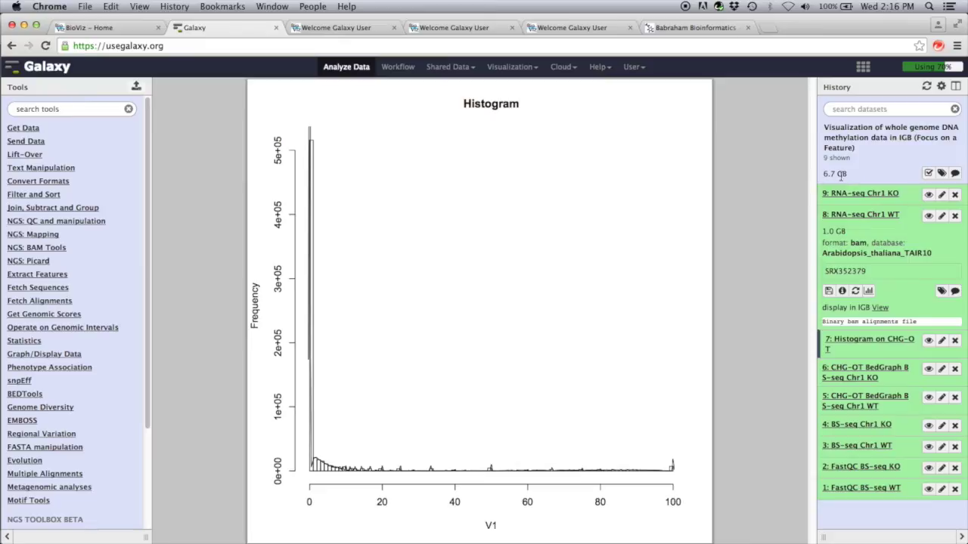
{"action": "left_click", "coordinate": [852, 217]}
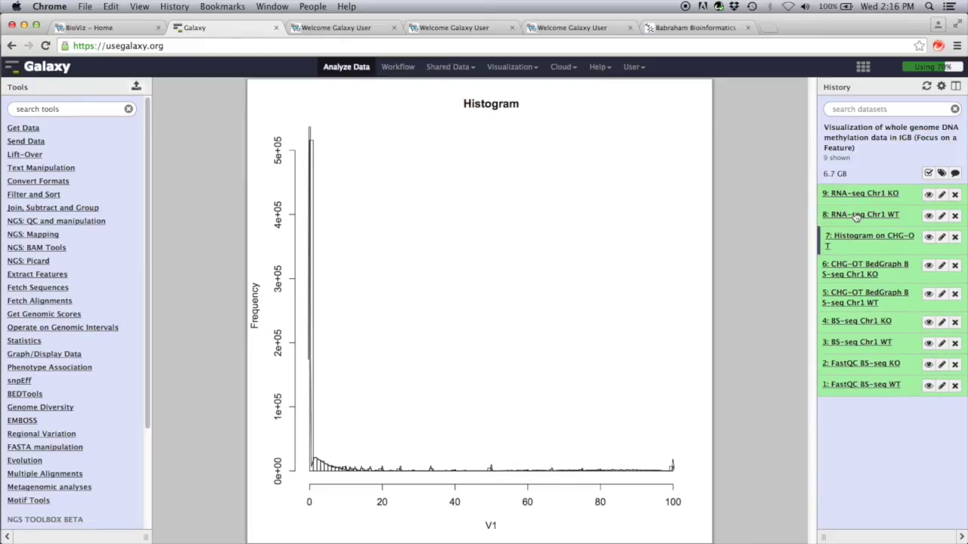
{"action": "left_click", "coordinate": [895, 215]}
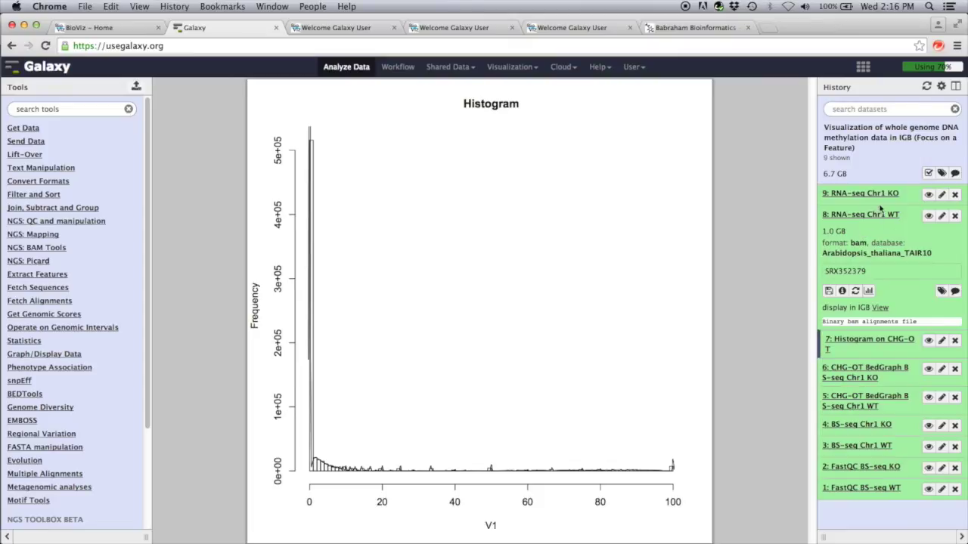
{"action": "left_click", "coordinate": [880, 308]}
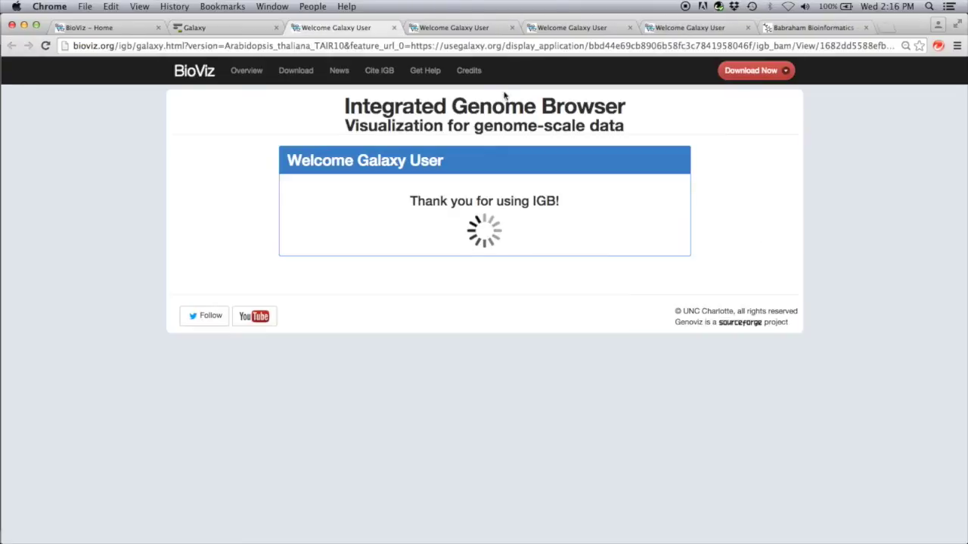
Step: Send the RNA-seq Chr1 KO alignment dataset to IGB and return to the browser
{"action": "key", "text": "super+2"}
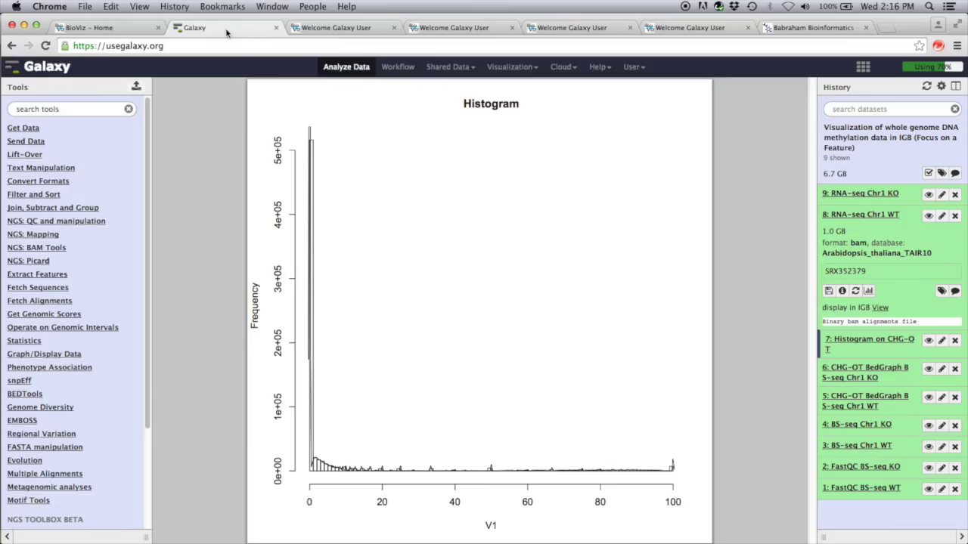
{"action": "left_click", "coordinate": [869, 195]}
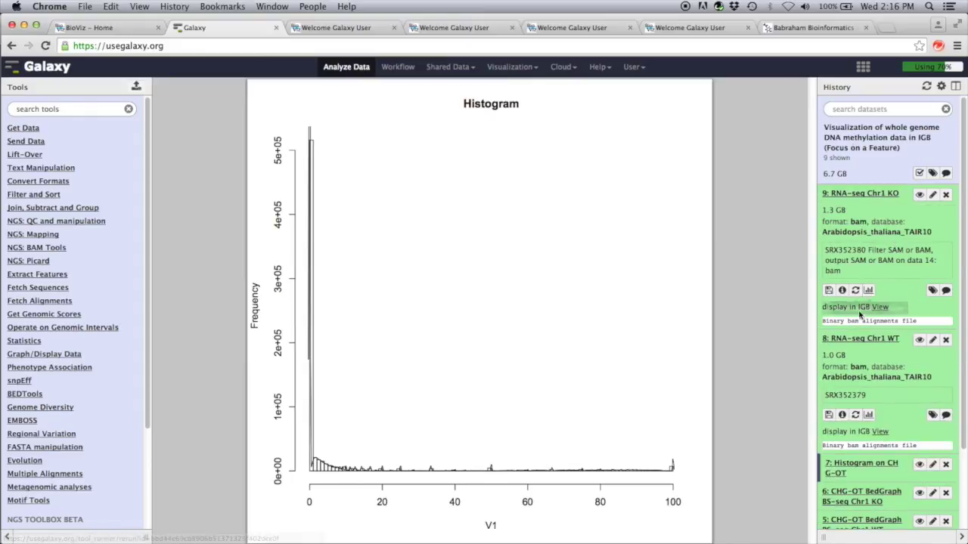
{"action": "left_click", "coordinate": [881, 308]}
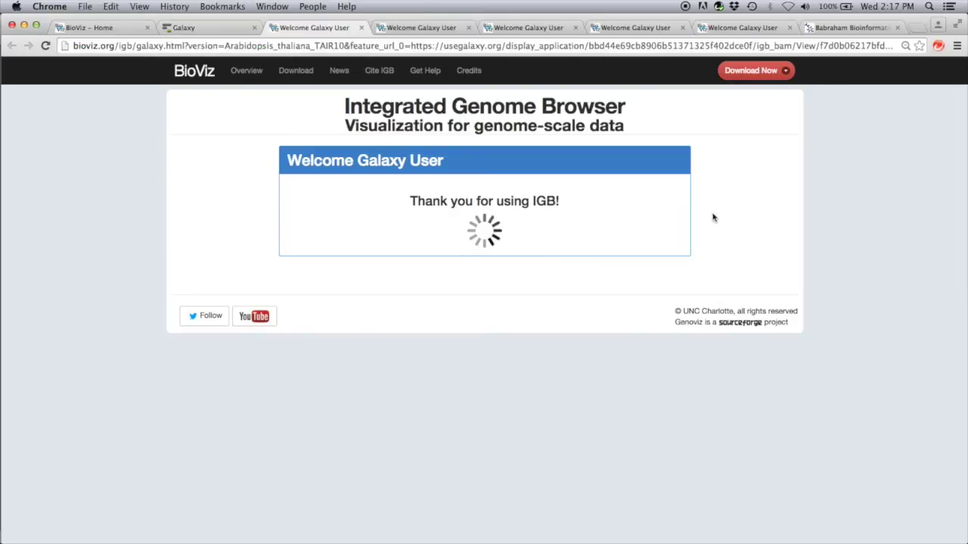
{"action": "key", "text": "ctrl+Up"}
{"action": "left_click", "coordinate": [599, 190]}
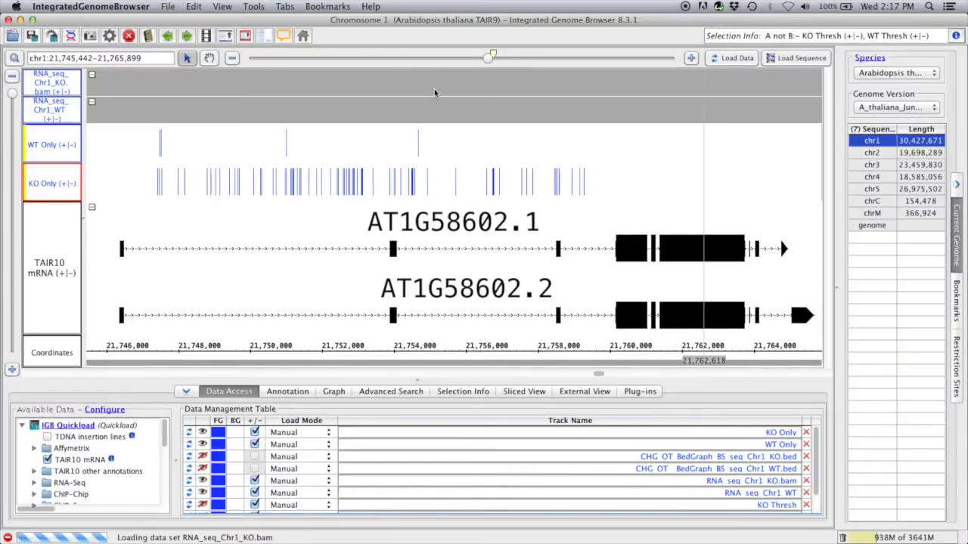
Step: Load the KO and WT RNA-seq reads for chr1:21,745,442-21,765,899 and select the WT read track
{"action": "left_click", "coordinate": [730, 58]}
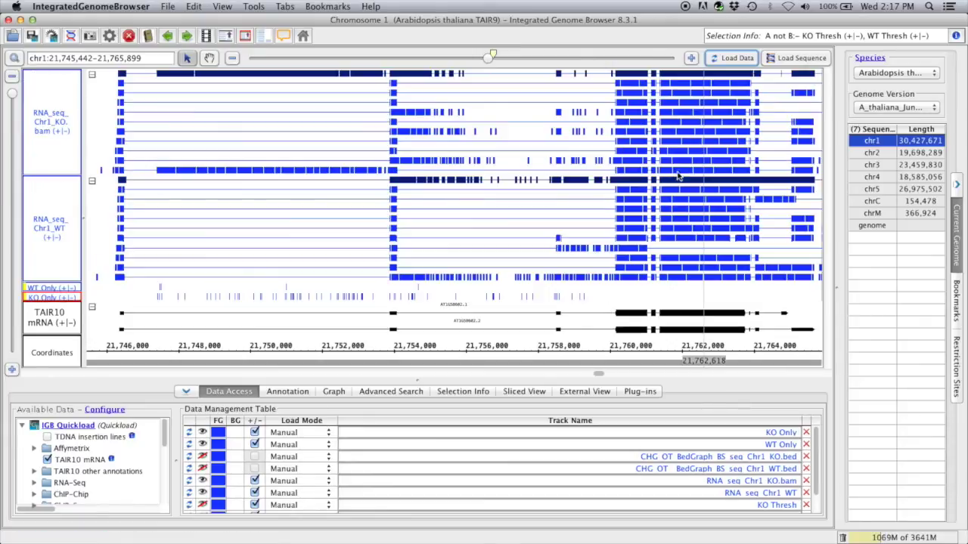
{"action": "mouse_move", "coordinate": [542, 176]}
{"action": "left_click", "coordinate": [54, 217]}
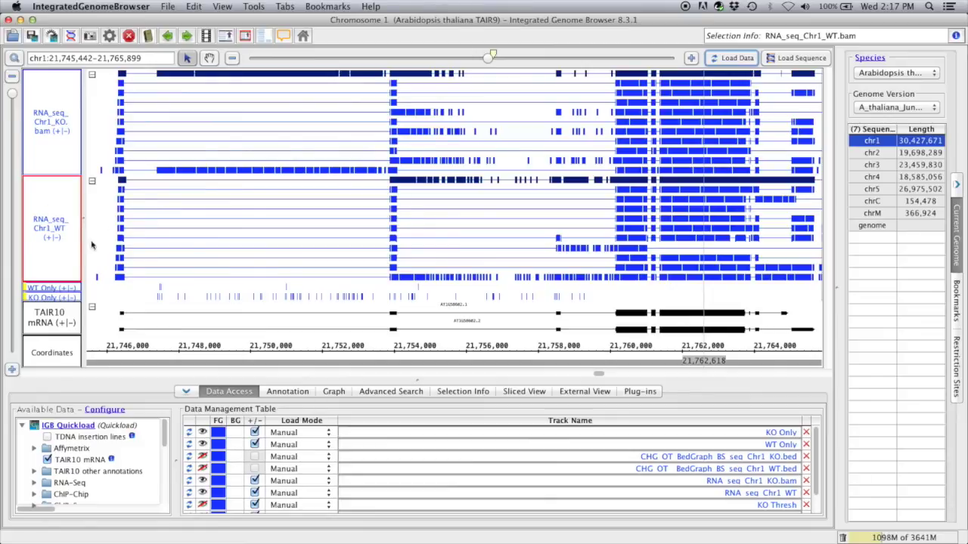
{"action": "mouse_move", "coordinate": [174, 263]}
{"action": "left_click", "coordinate": [287, 392]}
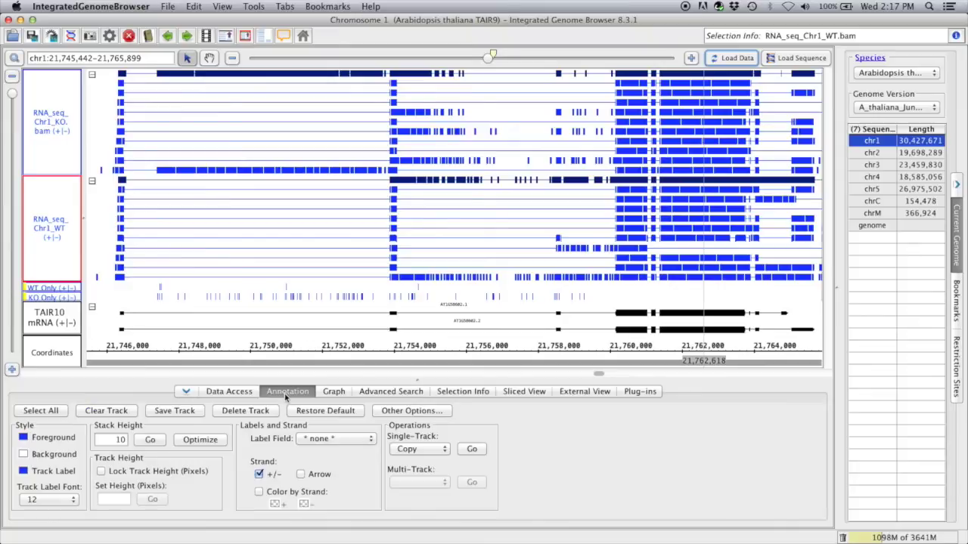
Step: Create Depth Graph (All) tracks for the WT and KO RNA-seq reads
{"action": "left_click", "coordinate": [431, 449]}
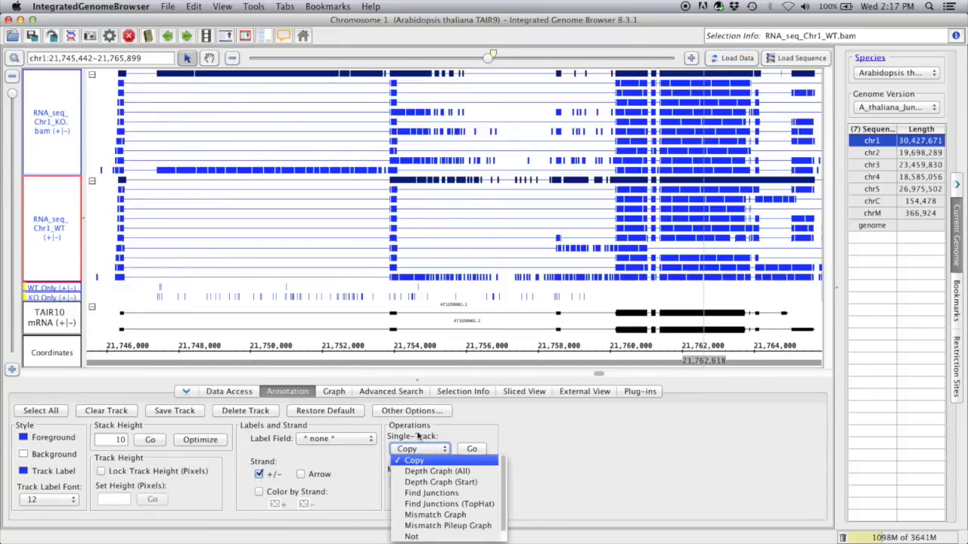
{"action": "left_click", "coordinate": [438, 471]}
{"action": "left_click", "coordinate": [474, 450]}
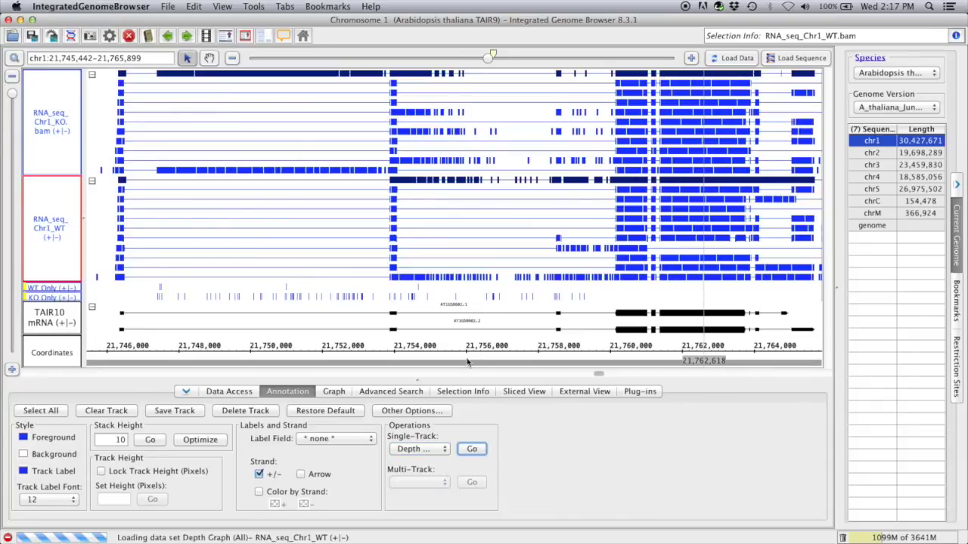
{"action": "left_click", "coordinate": [50, 148]}
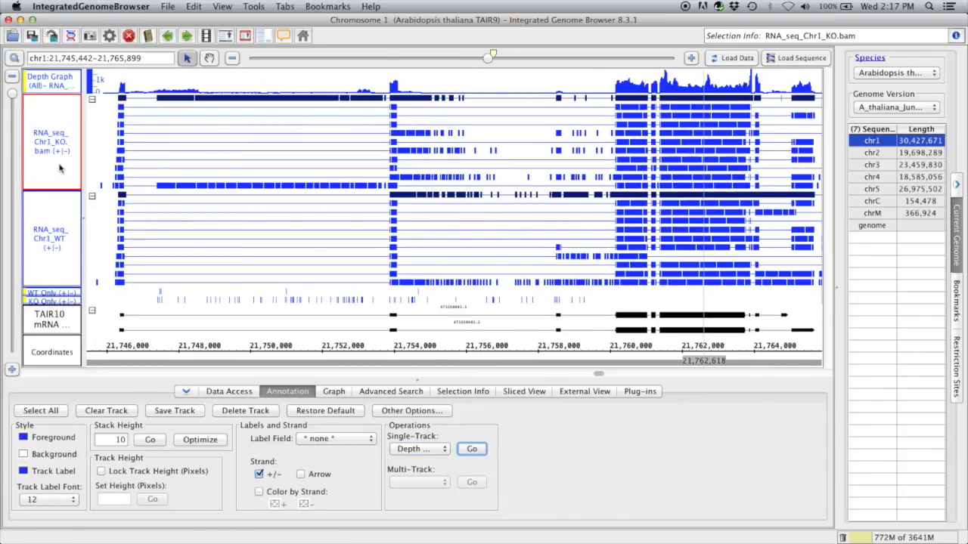
{"action": "left_click", "coordinate": [432, 454]}
{"action": "left_click", "coordinate": [437, 471]}
{"action": "left_click", "coordinate": [471, 449]}
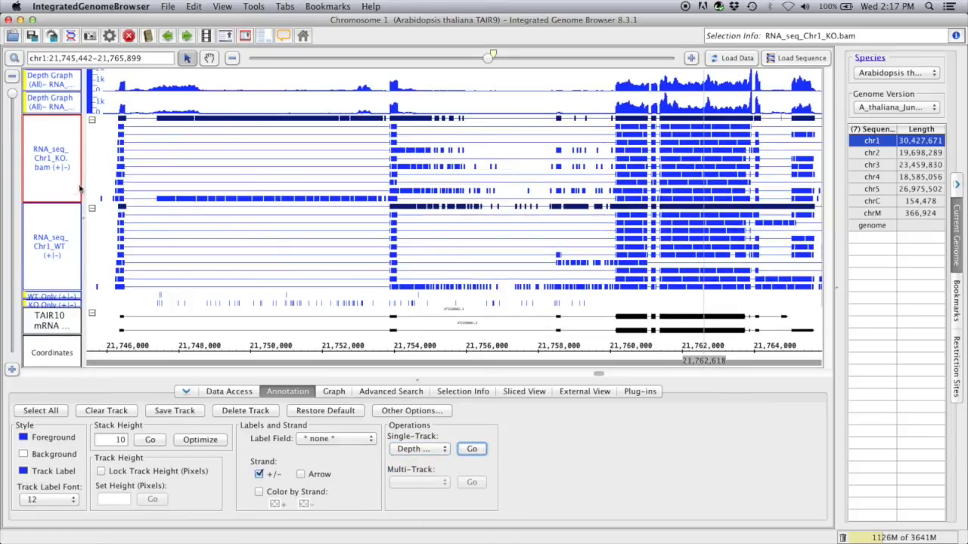
Step: Hide both RNA-seq read tracks and select the two depth graphs
{"action": "left_click", "coordinate": [56, 229], "text": "shift"}
{"action": "right_click", "coordinate": [54, 182]}
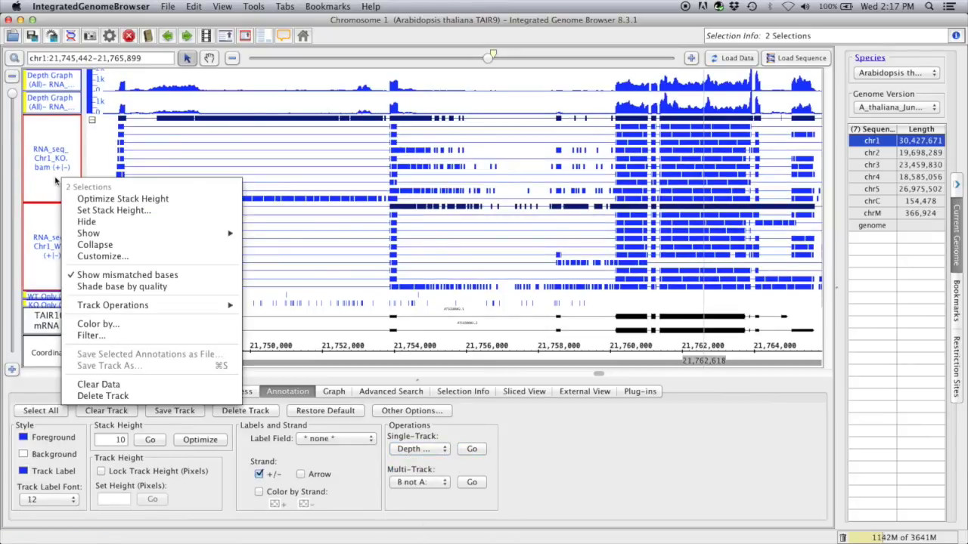
{"action": "left_click", "coordinate": [86, 222]}
{"action": "left_click", "coordinate": [57, 175]}
{"action": "left_click", "coordinate": [53, 115], "text": "shift"}
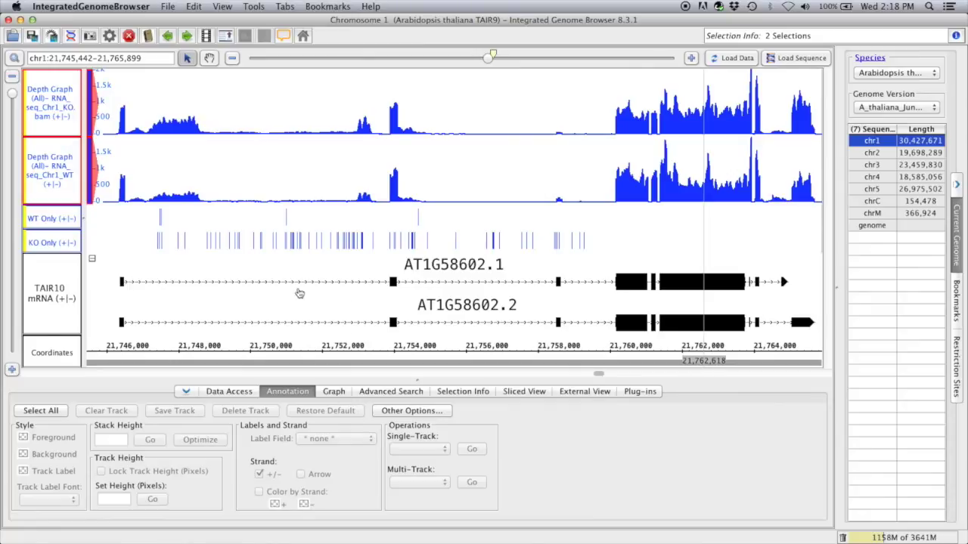
Step: Lower the y-axis maximum of both depth graphs in the Graph settings
{"action": "left_click", "coordinate": [334, 393]}
{"action": "mouse_move", "coordinate": [215, 485]}
{"action": "left_mouse_down"}
{"action": "mouse_move", "coordinate": [153, 490]}
{"action": "mouse_move", "coordinate": [227, 490]}
{"action": "left_mouse_up"}
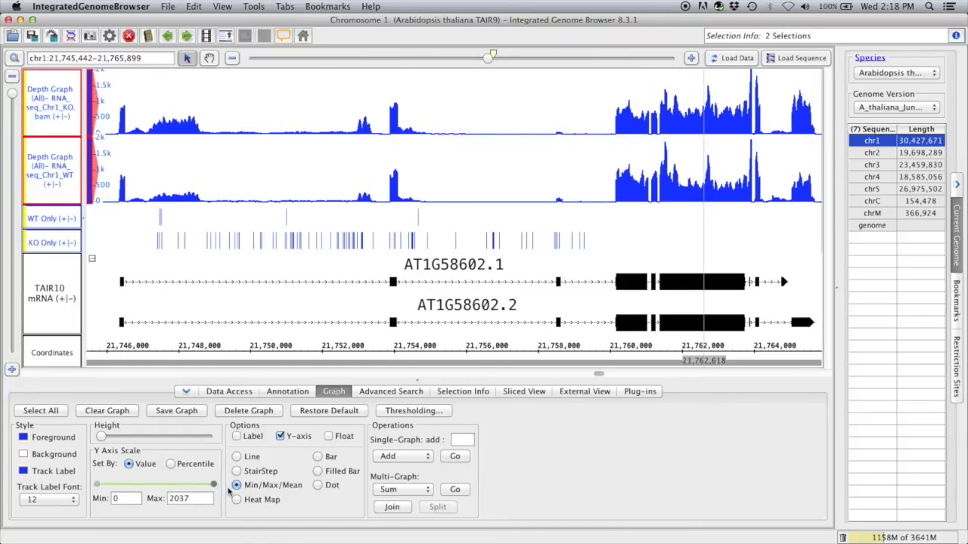
{"action": "left_click", "coordinate": [212, 188]}
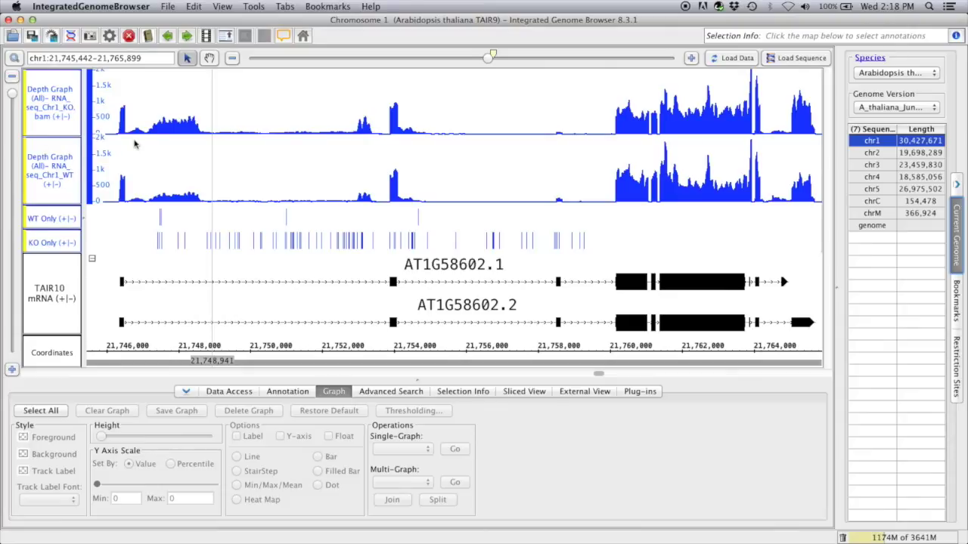
Step: Select the KO then WT depth graphs and compute a Diff multi-graph
{"action": "left_click", "coordinate": [66, 103]}
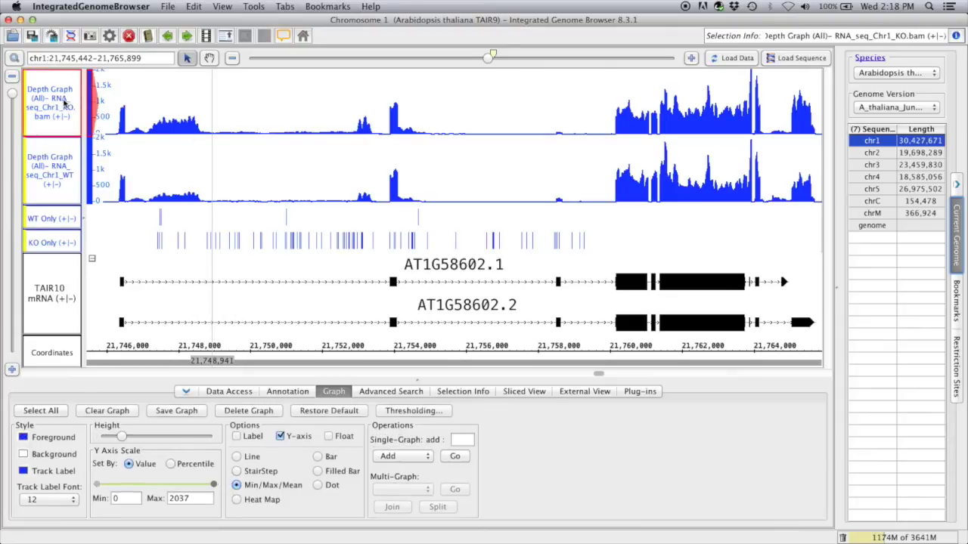
{"action": "left_click", "coordinate": [71, 169], "text": "shift"}
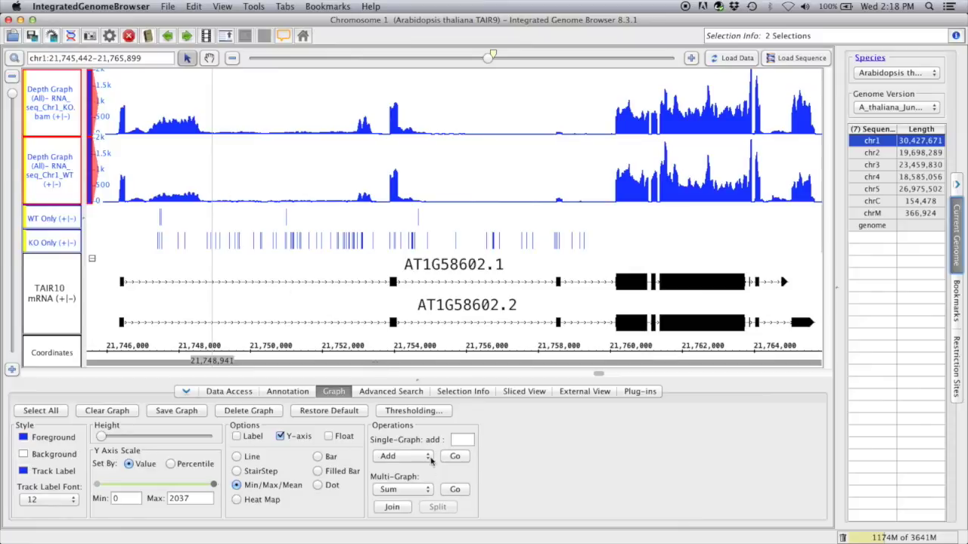
{"action": "left_click", "coordinate": [430, 490]}
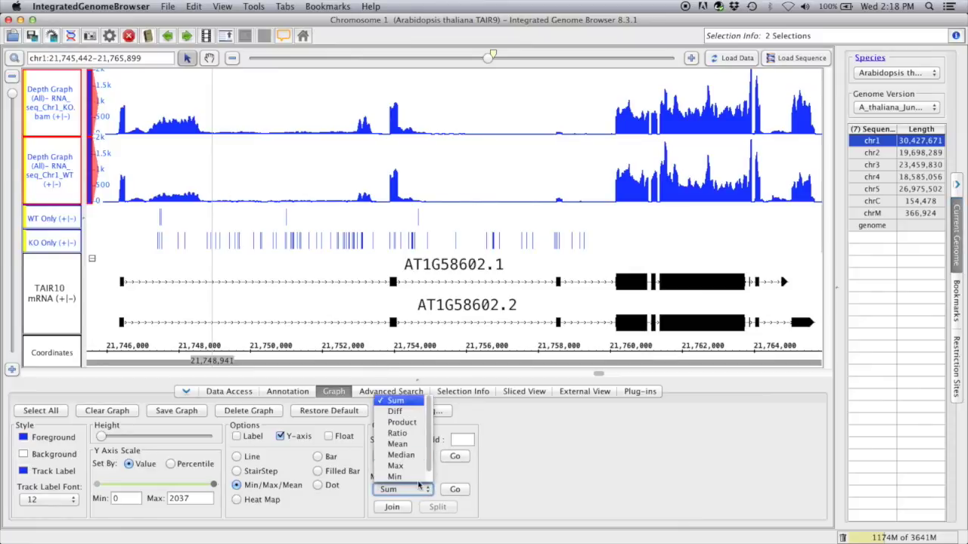
{"action": "left_click", "coordinate": [395, 411]}
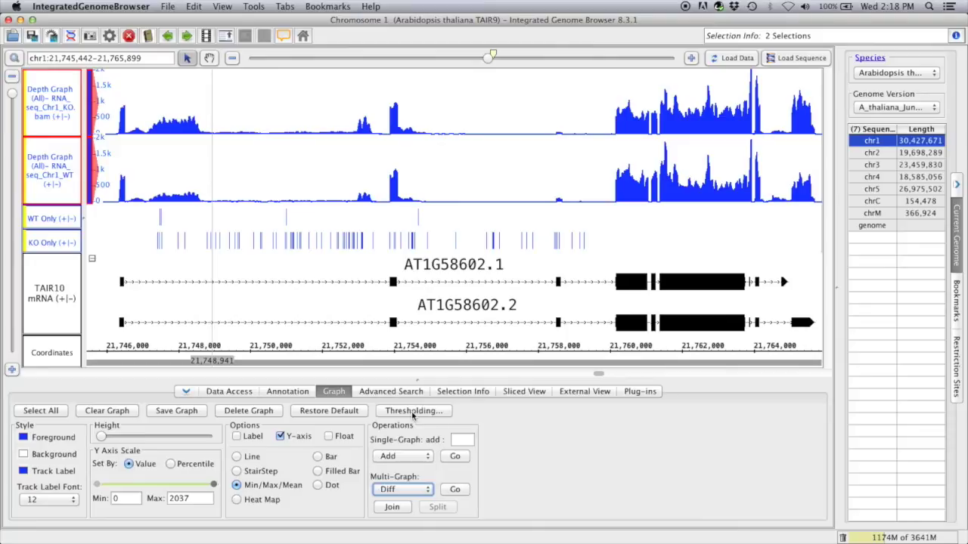
{"action": "left_click", "coordinate": [456, 490]}
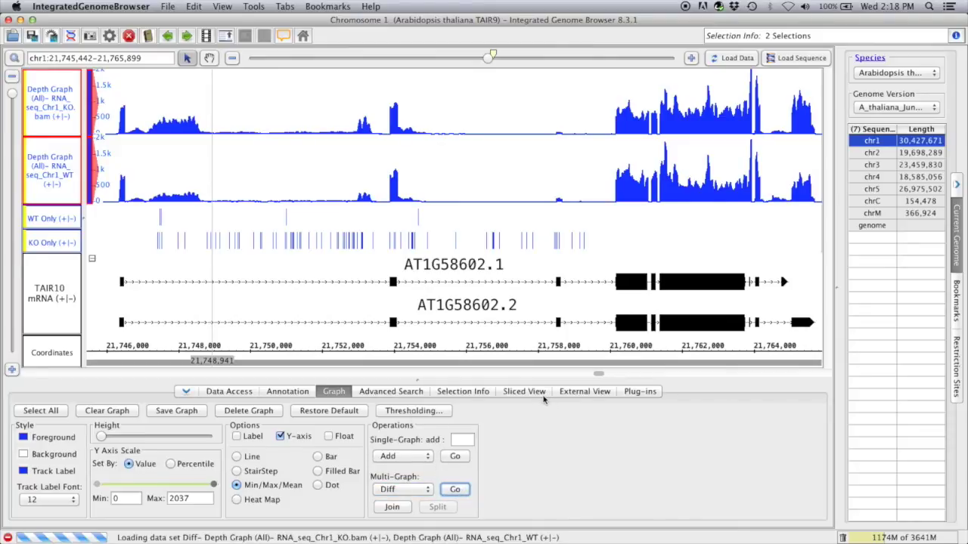
Step: Hide the separate KO and WT depth graphs and colour the Diff graph red
{"action": "right_click", "coordinate": [54, 159]}
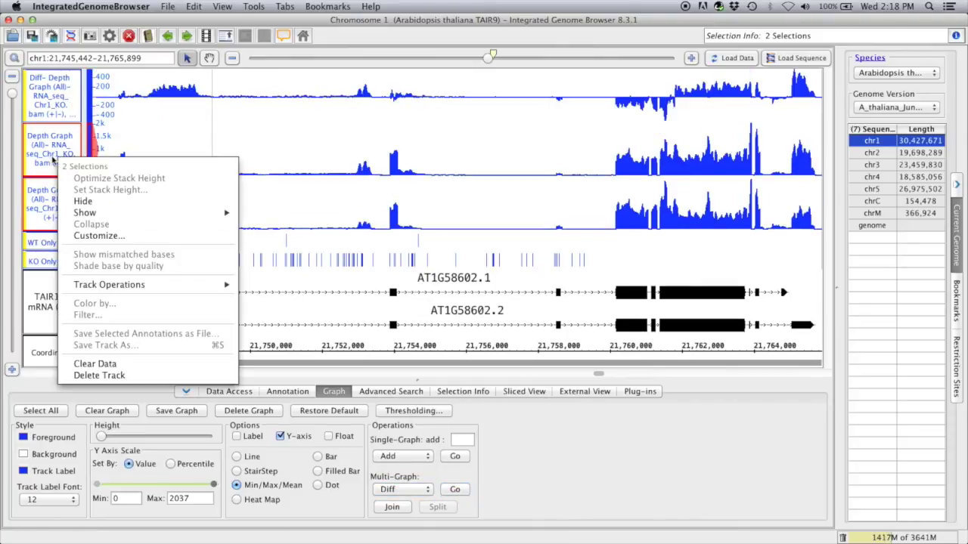
{"action": "left_click", "coordinate": [84, 201]}
{"action": "left_click", "coordinate": [58, 119]}
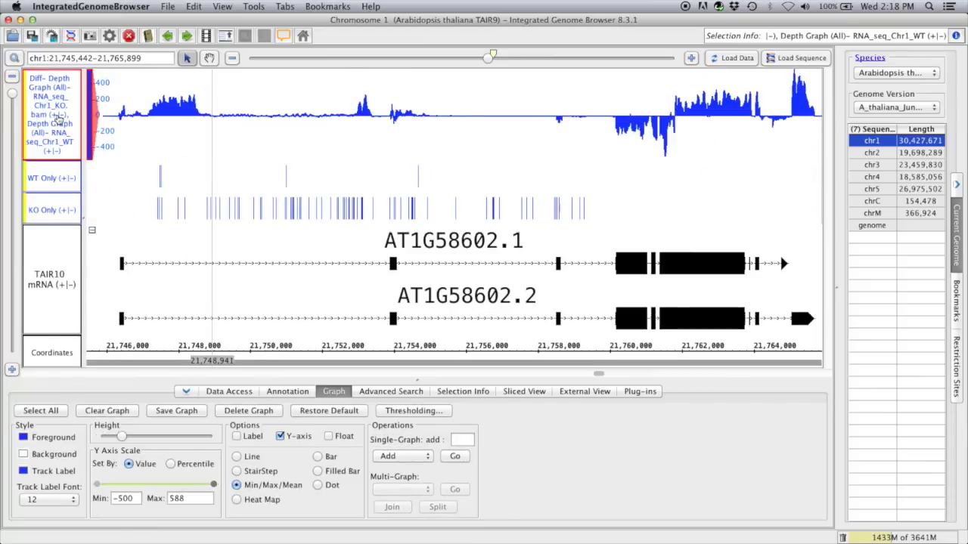
{"action": "left_click", "coordinate": [24, 438]}
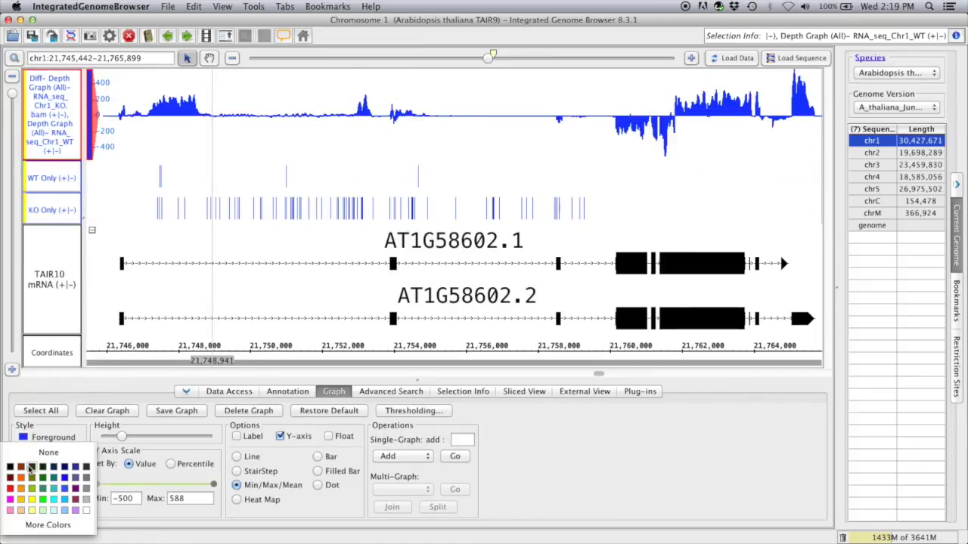
{"action": "left_click", "coordinate": [20, 487]}
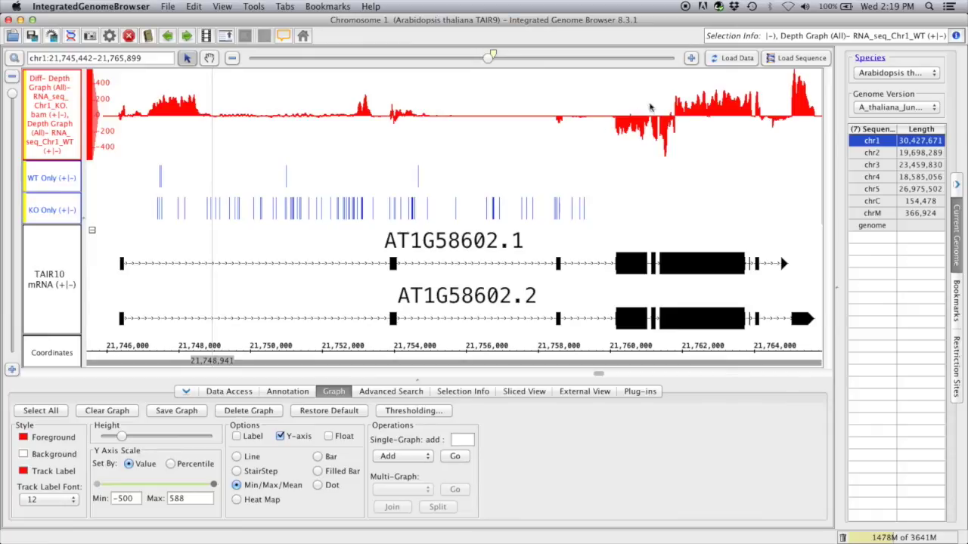
{"action": "left_click", "coordinate": [465, 141]}
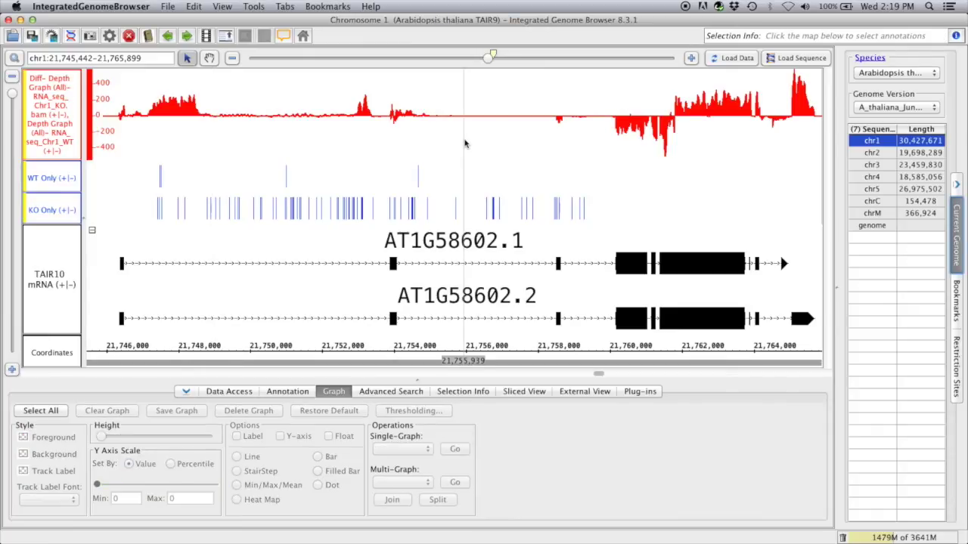
Step: Hide the vertical position marker via View > Hide Visual Tools
{"action": "left_click", "coordinate": [337, 151]}
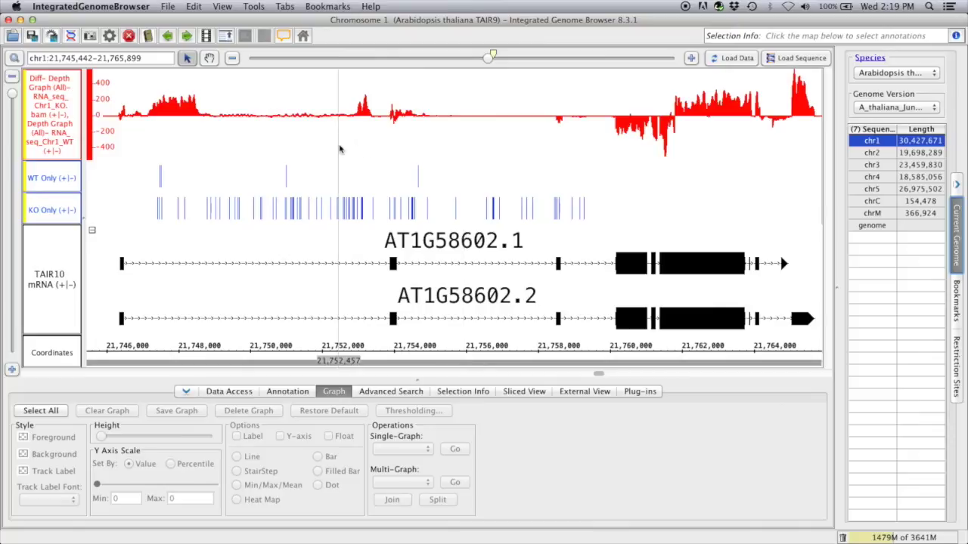
{"action": "left_click", "coordinate": [221, 6]}
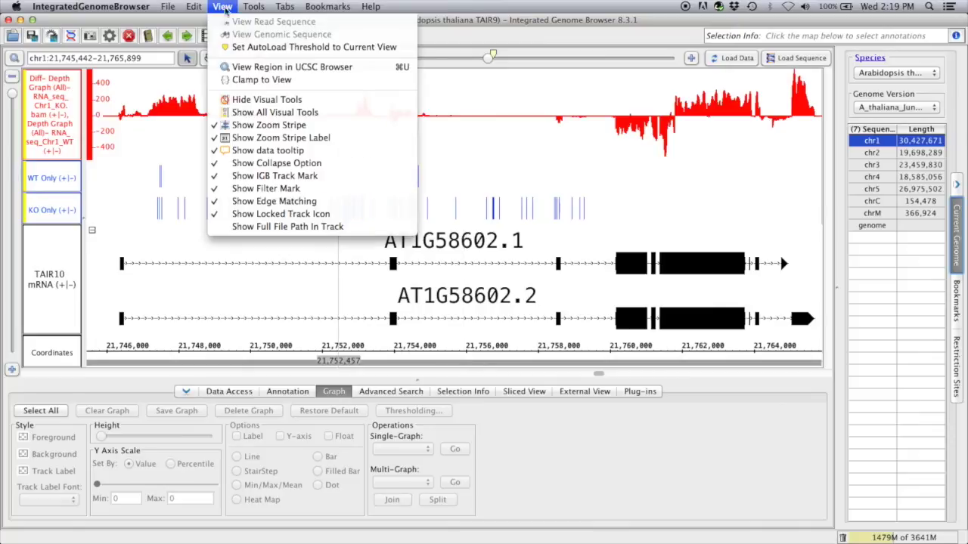
{"action": "left_click", "coordinate": [265, 100]}
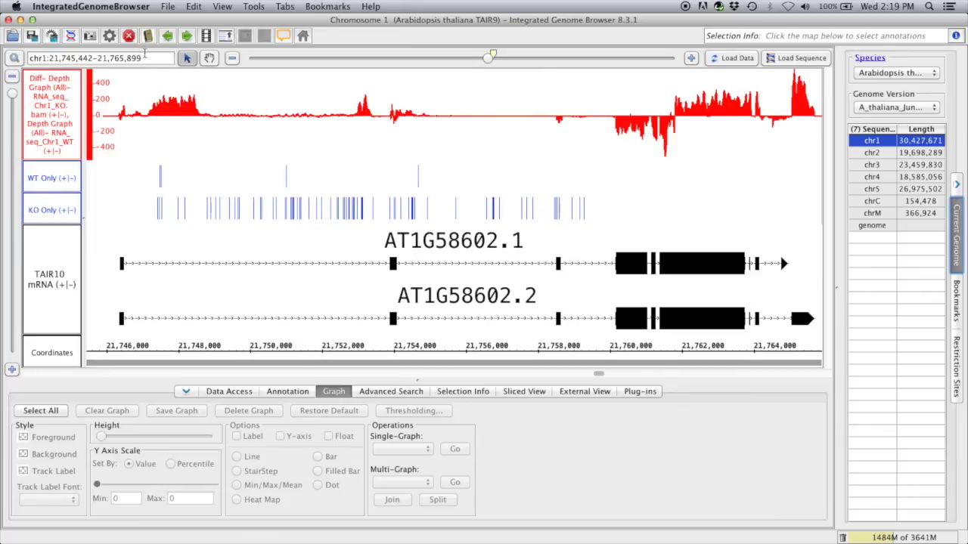
Step: Save the Main View as the image igb.png
{"action": "left_click", "coordinate": [89, 37]}
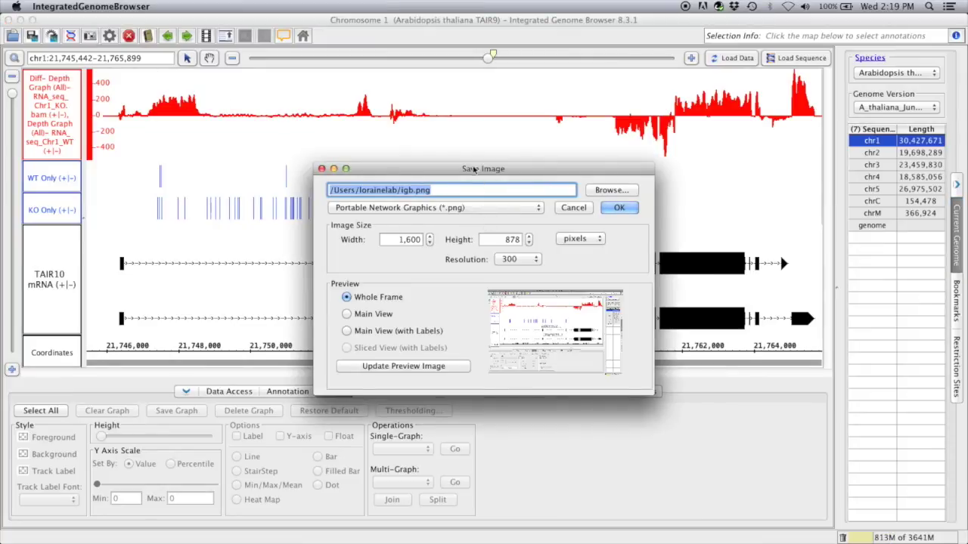
{"action": "left_click", "coordinate": [346, 315]}
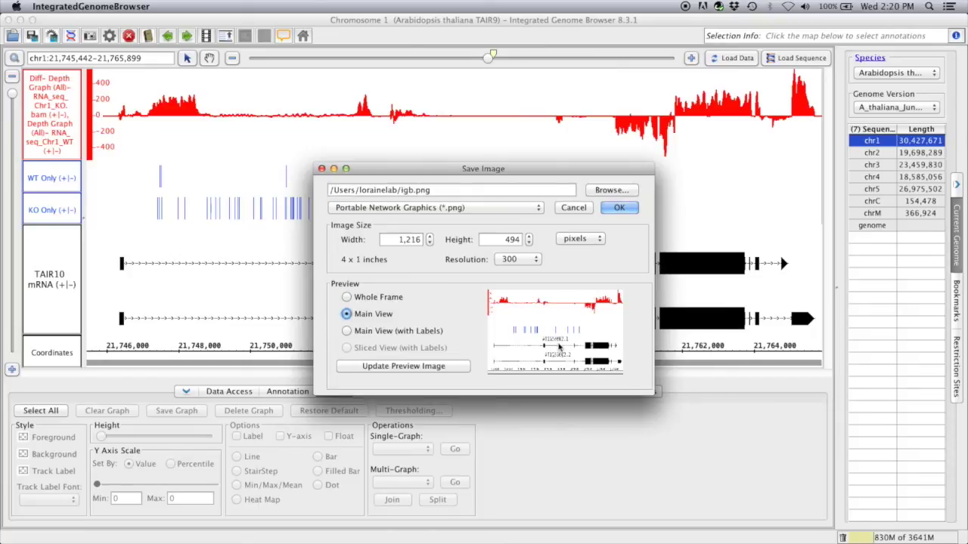
{"action": "left_click", "coordinate": [620, 207]}
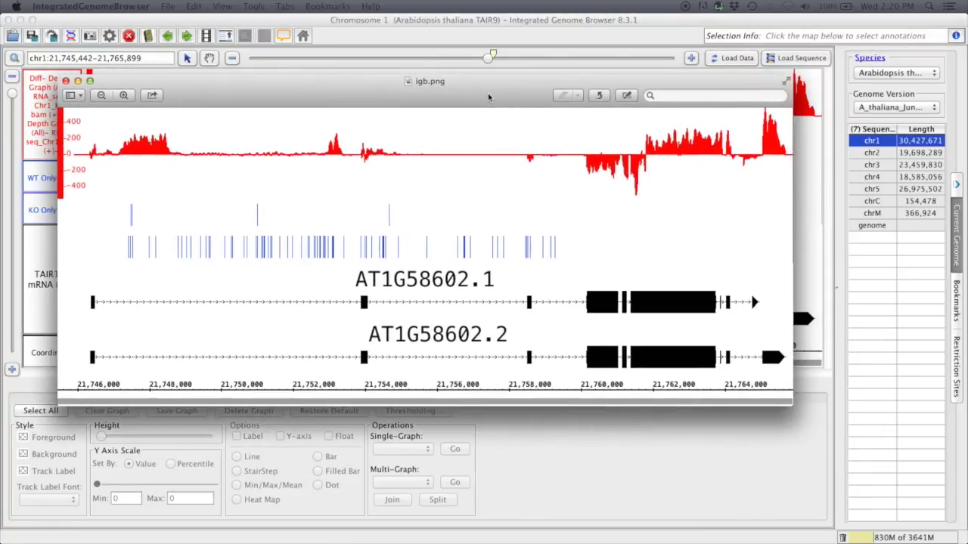
Step: Inspect the exported igb.png in Preview, then close it
{"action": "left_click_drag", "start_coordinate": [488, 93], "coordinate": [505, 85]}
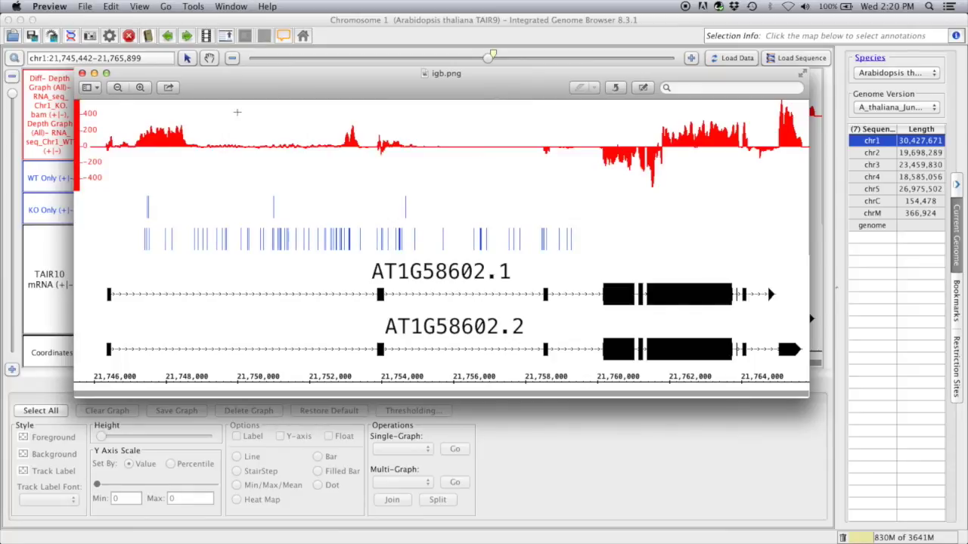
{"action": "left_click", "coordinate": [83, 74]}
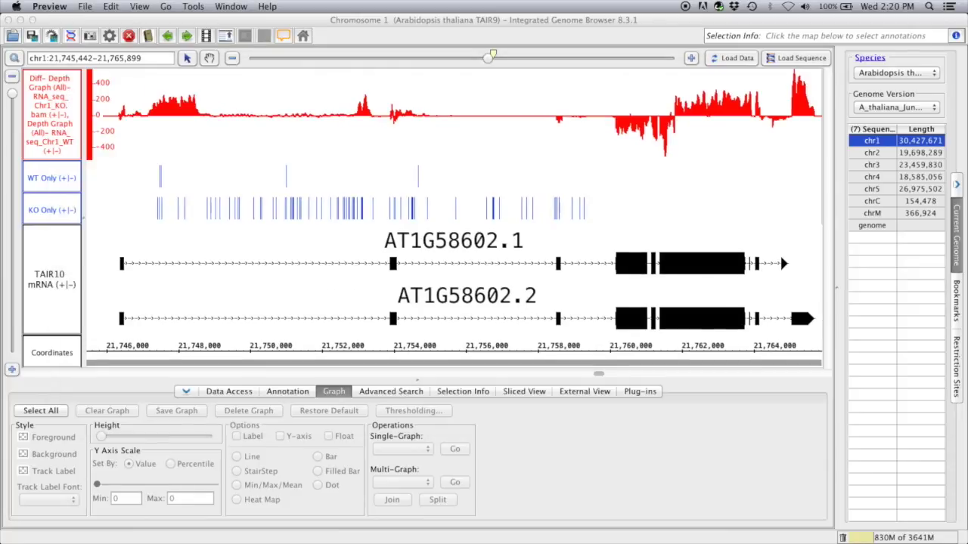